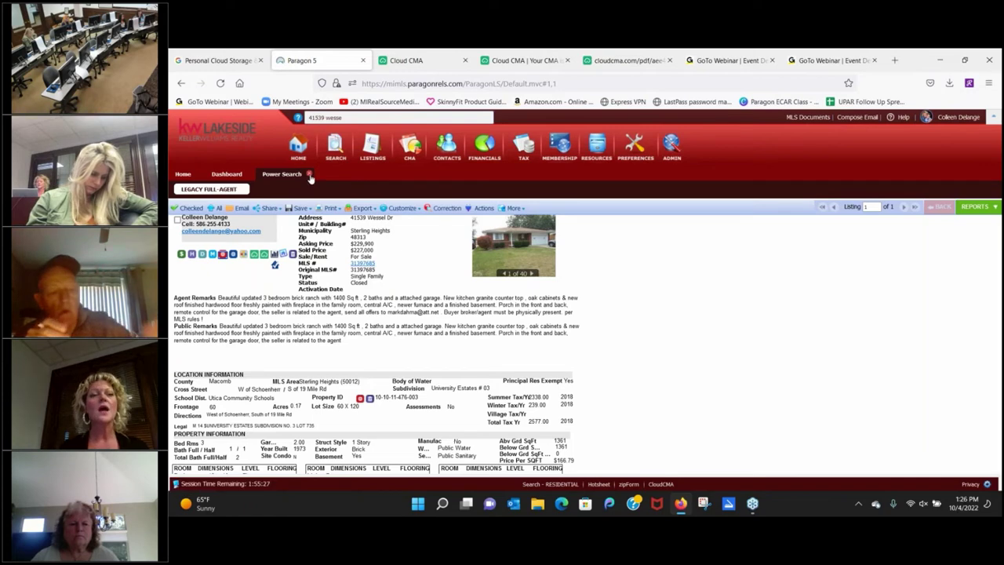
# Step: Close the Power Search listing tab and start a new RESIDENTIAL class search
pyautogui.click(308, 174)
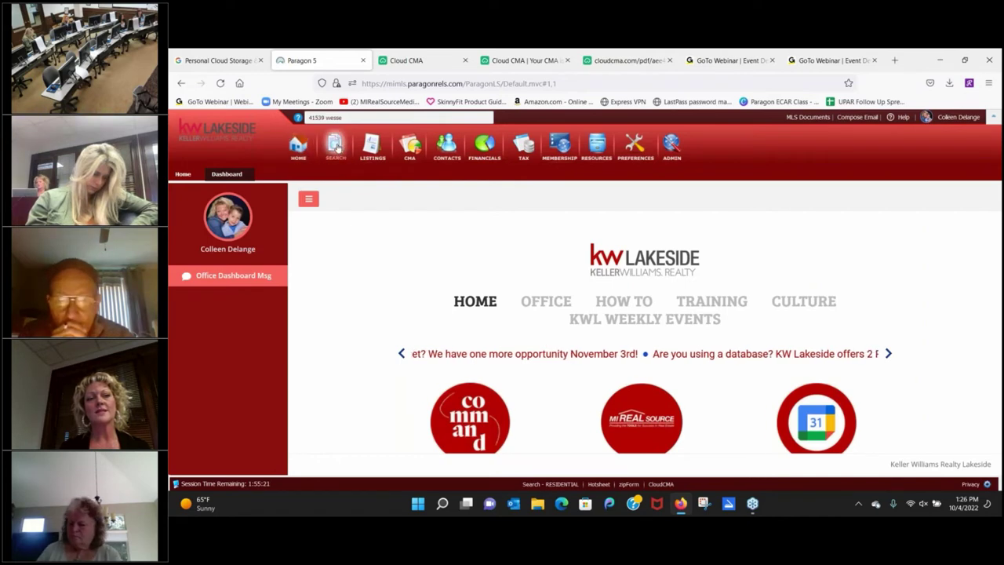
pyautogui.click(338, 148)
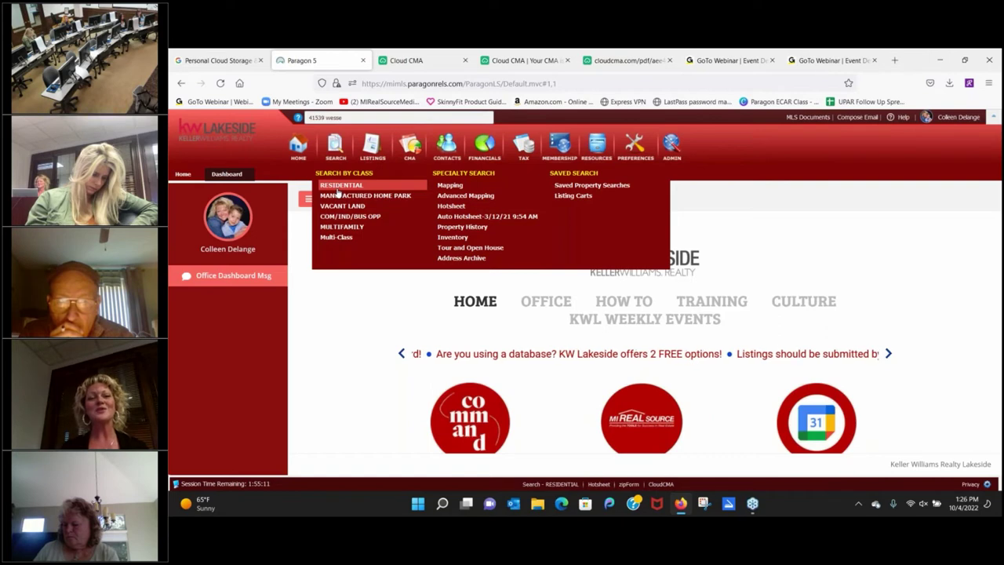
pyautogui.click(339, 191)
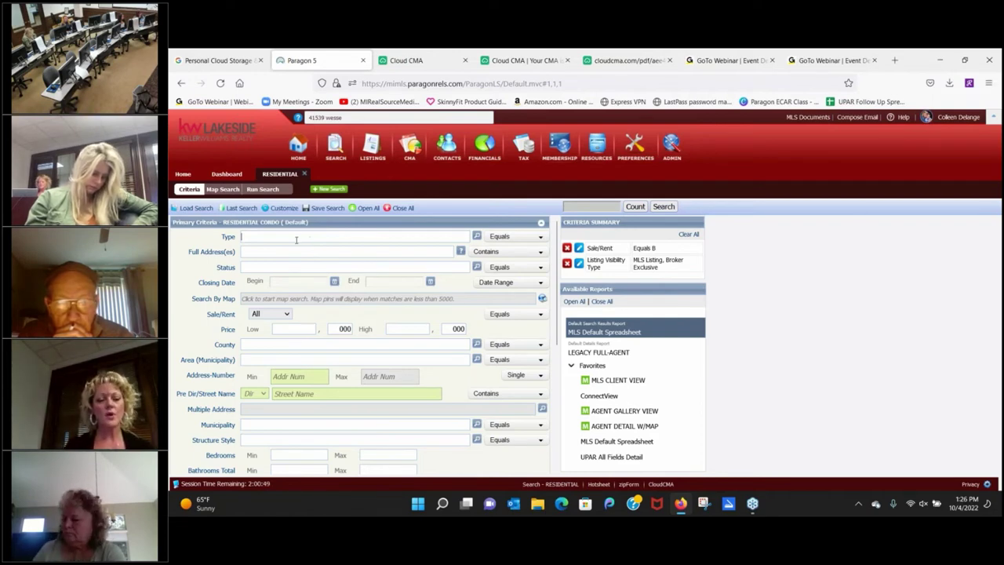
# Step: Set the property Type to RES - Single Family, reviewing the full type lookup without changes
pyautogui.write('re')
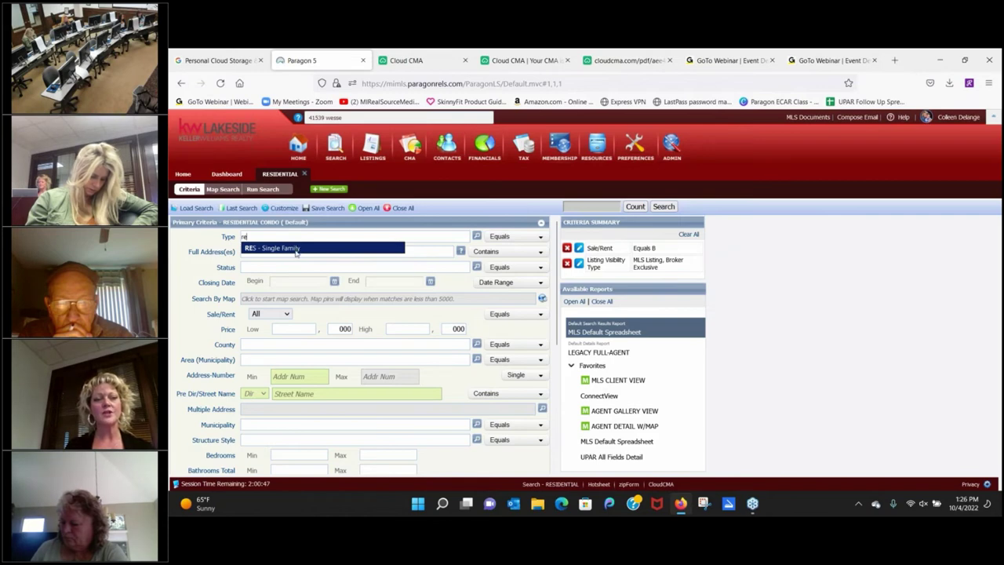
pyautogui.click(297, 249)
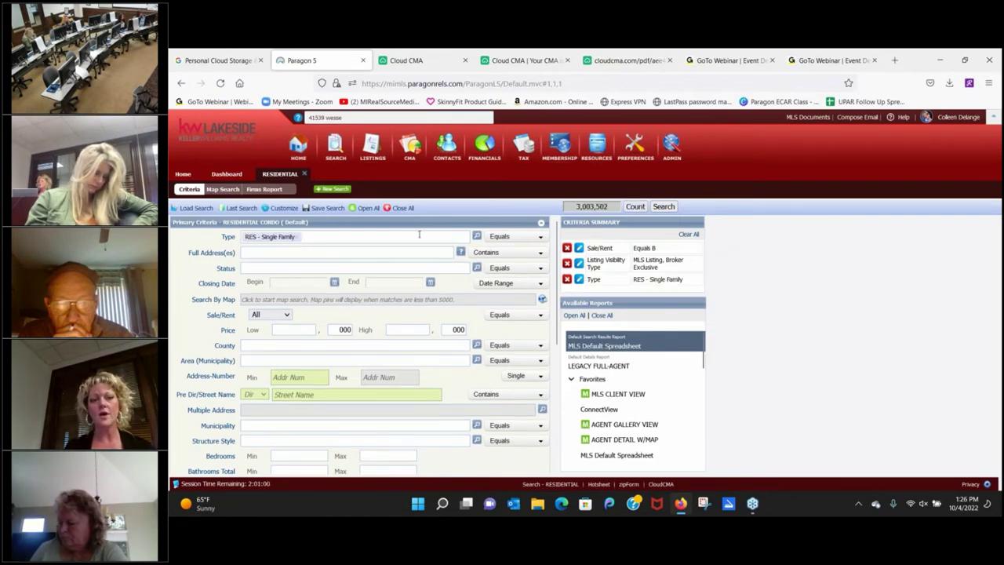
pyautogui.click(476, 237)
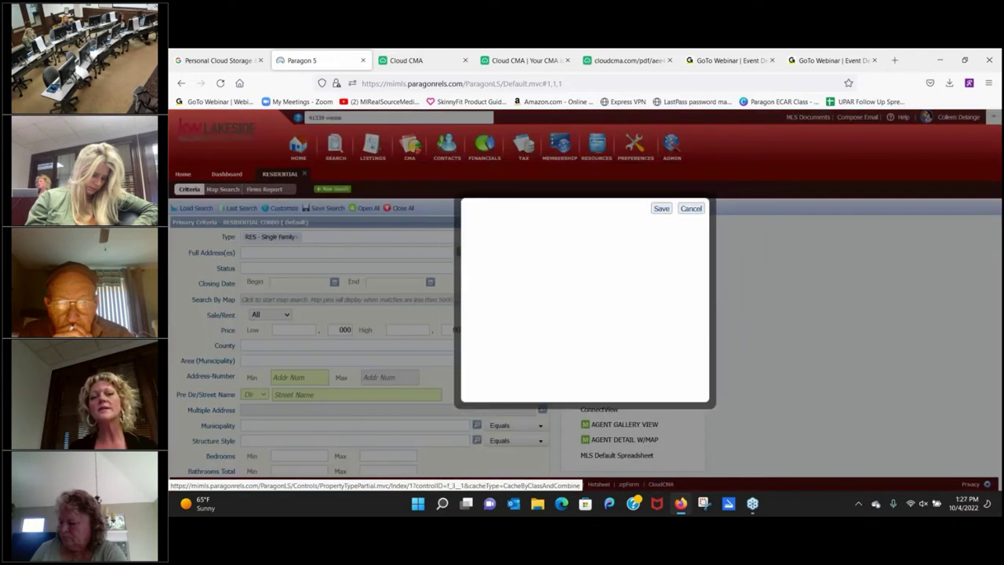
pyautogui.click(684, 219)
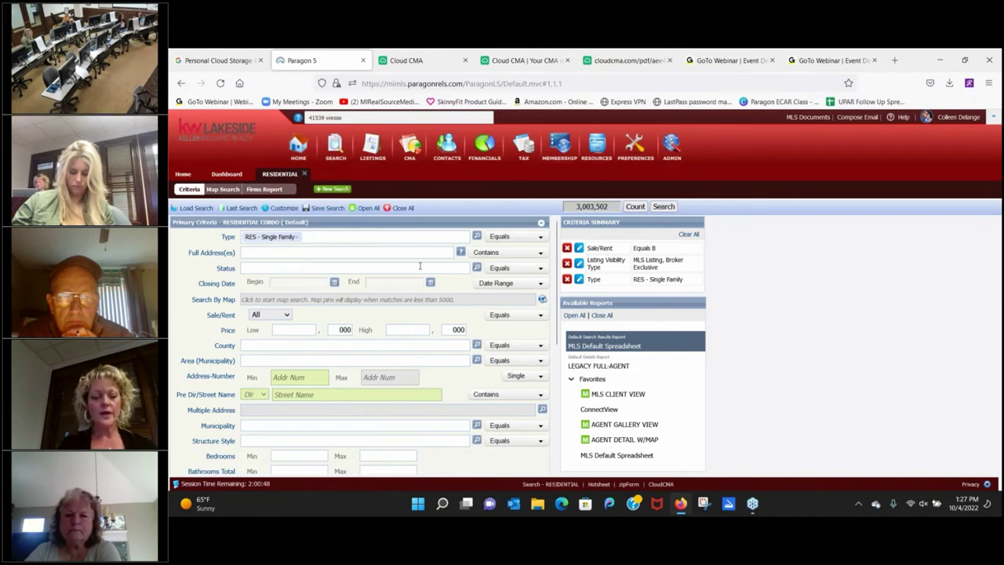
# Step: Add CLD - Closed, ALL ACTIVE and PND - Pending to the Status criteria
pyautogui.write('close')
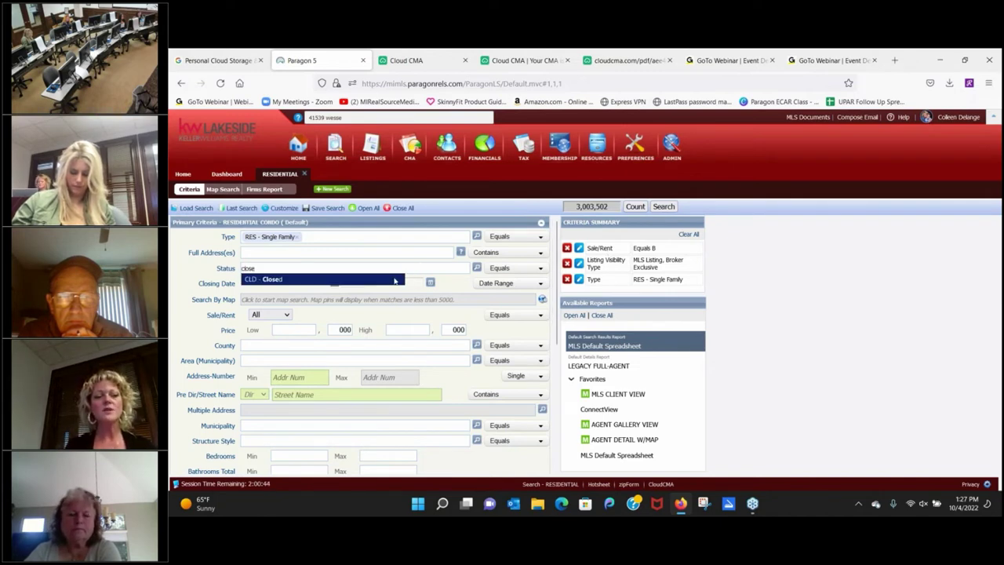
pyautogui.click(395, 280)
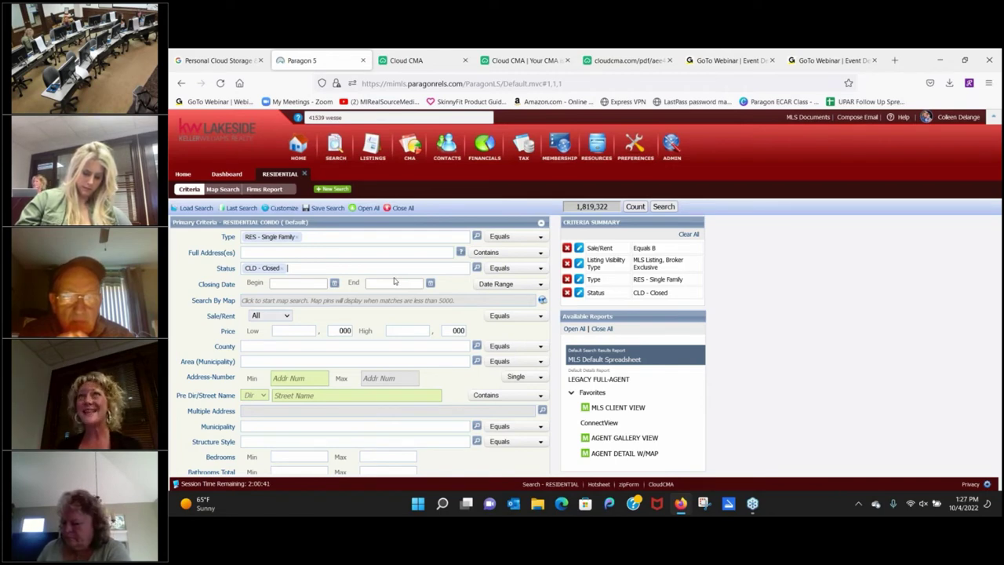
pyautogui.write('act')
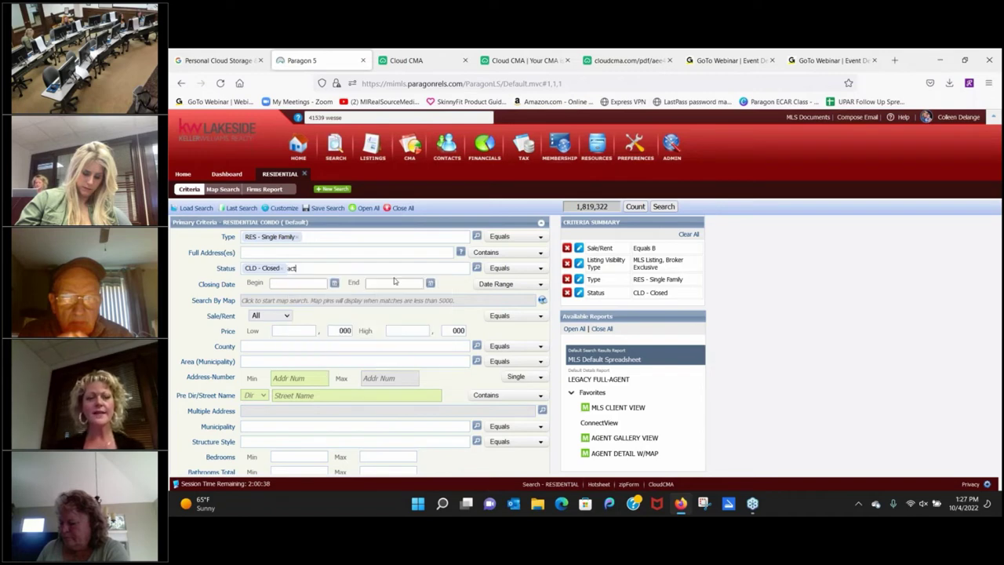
pyautogui.click(390, 280)
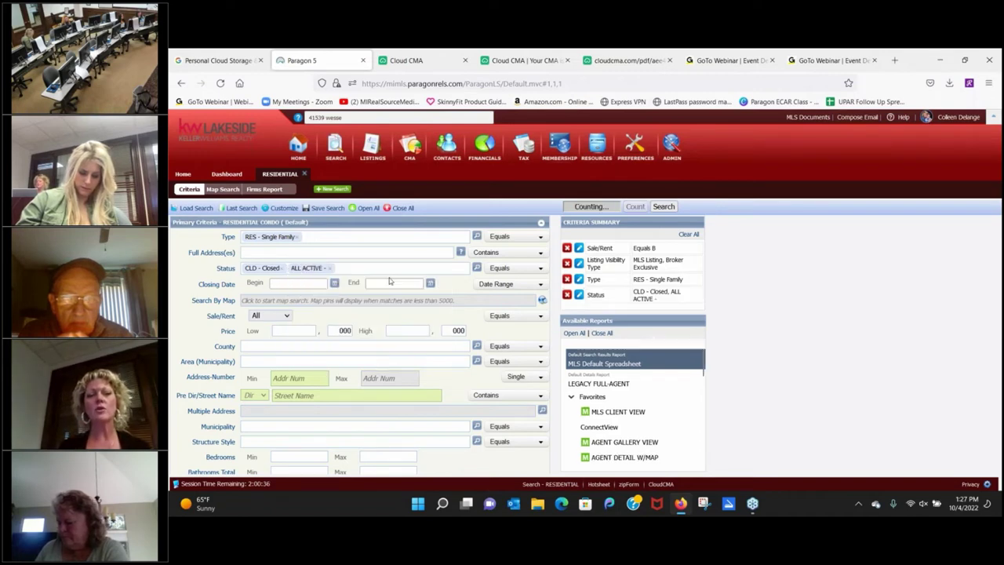
pyautogui.write('pend')
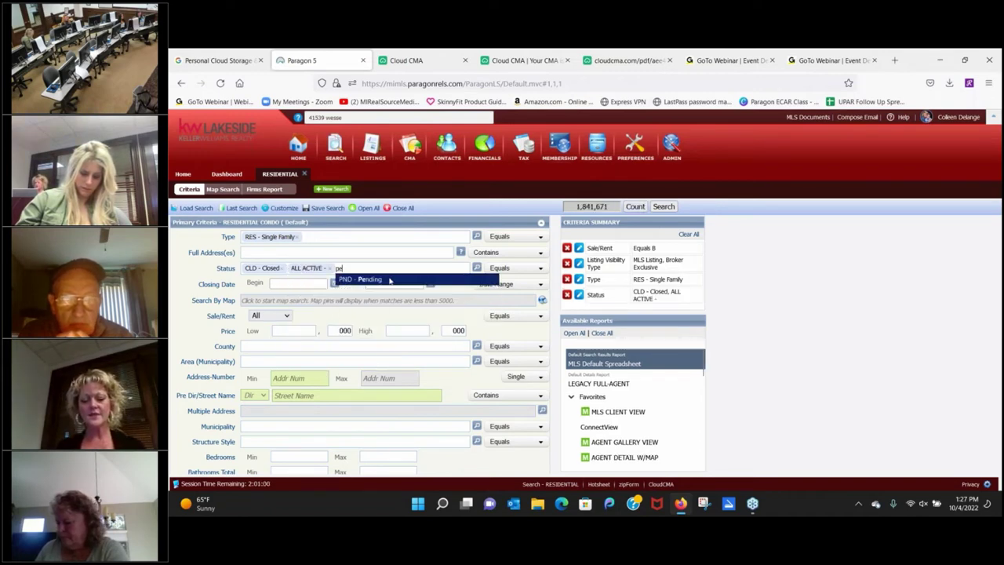
pyautogui.click(390, 280)
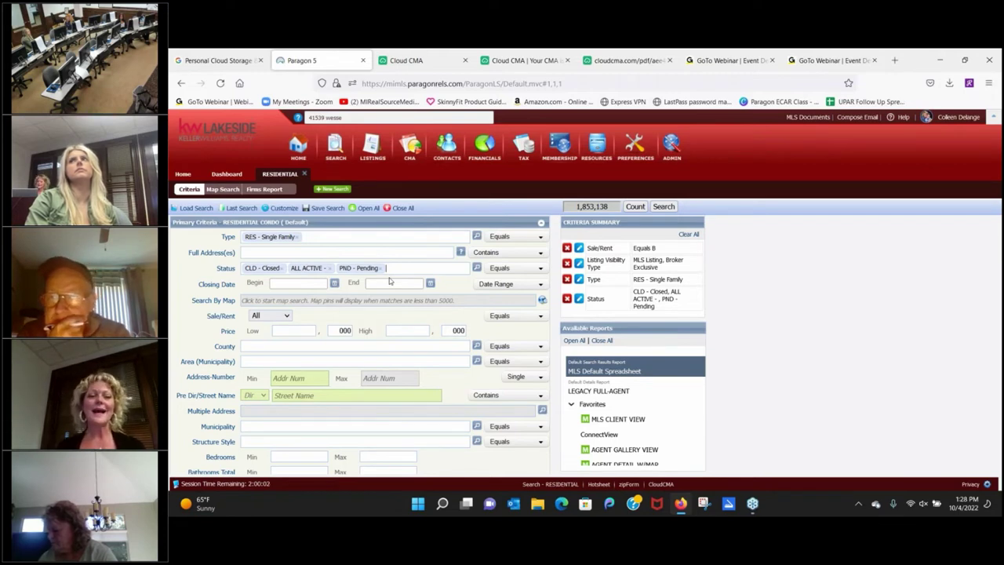
# Step: Set Closing Date to 6 Months Back and Sale/Rent to For Sale
pyautogui.click(320, 286)
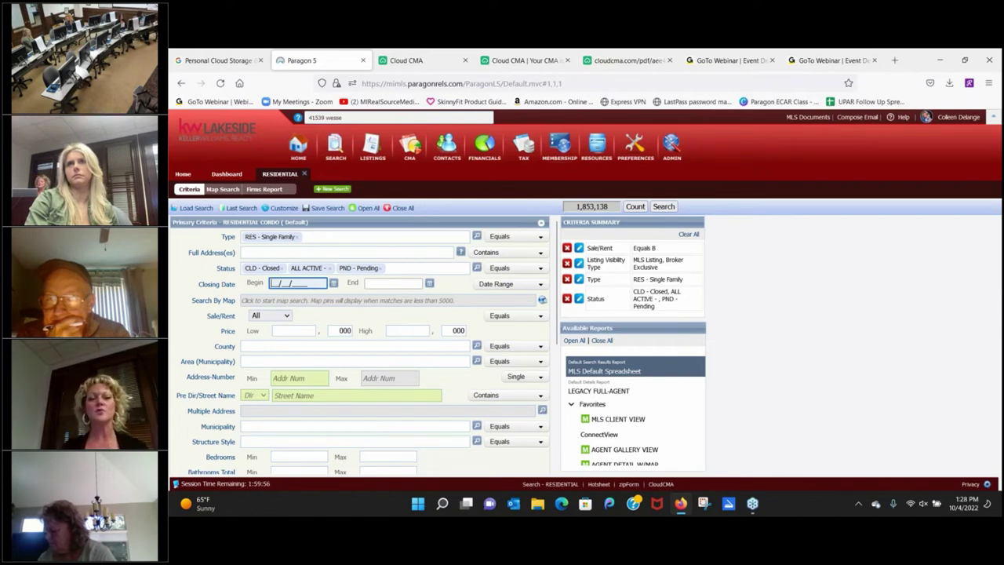
pyautogui.rightClick(502, 289)
pyautogui.click(502, 286)
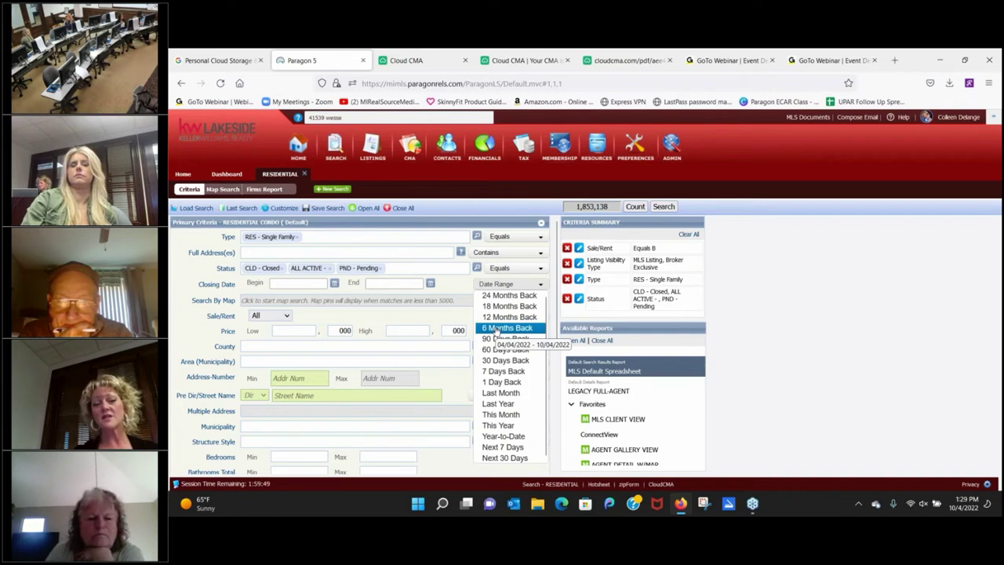
pyautogui.click(502, 328)
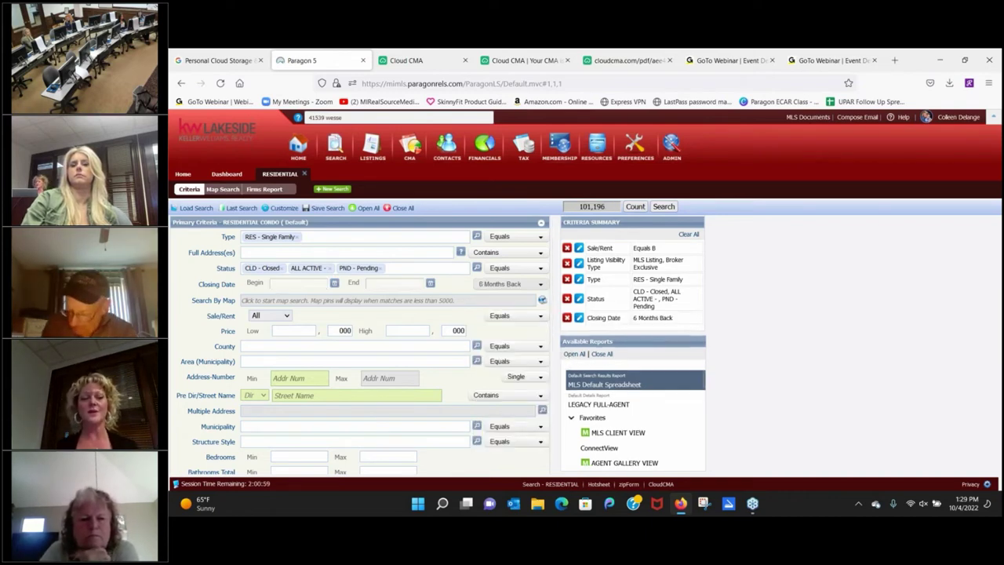
pyautogui.click(289, 316)
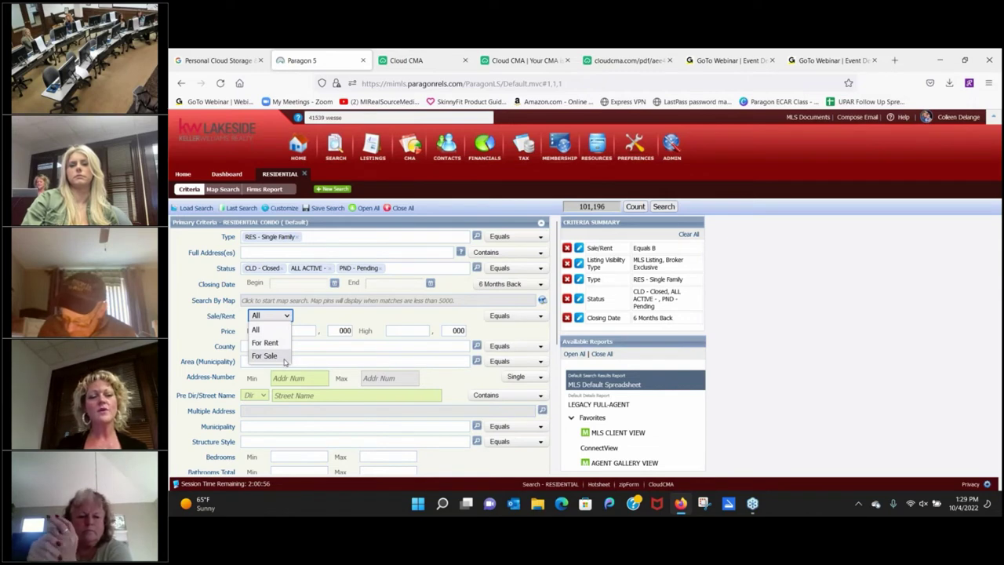
pyautogui.click(285, 358)
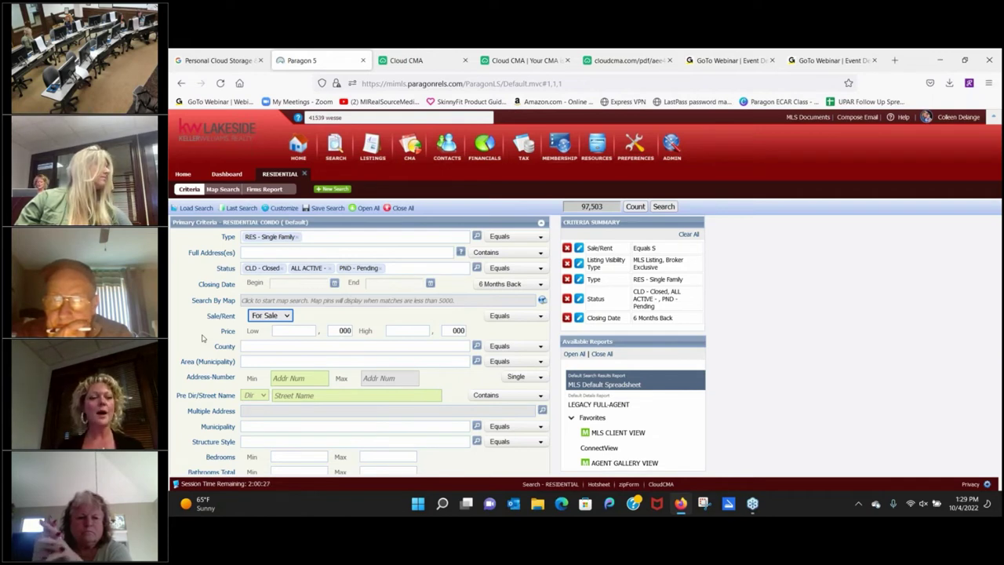
# Step: Choose the 1S - 1 Story structure style and a 3 to 4 bedroom range
pyautogui.click(253, 443)
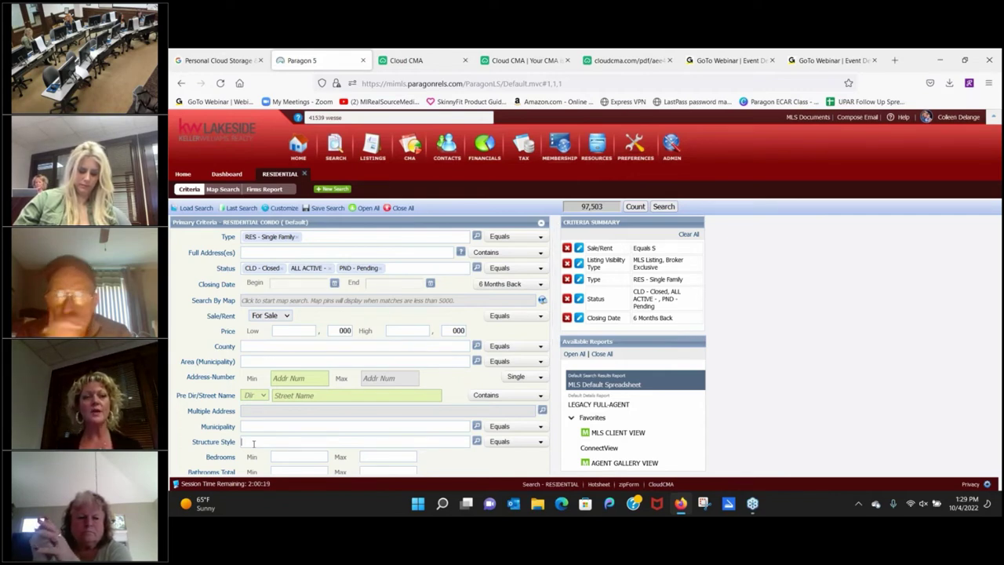
pyautogui.write('1')
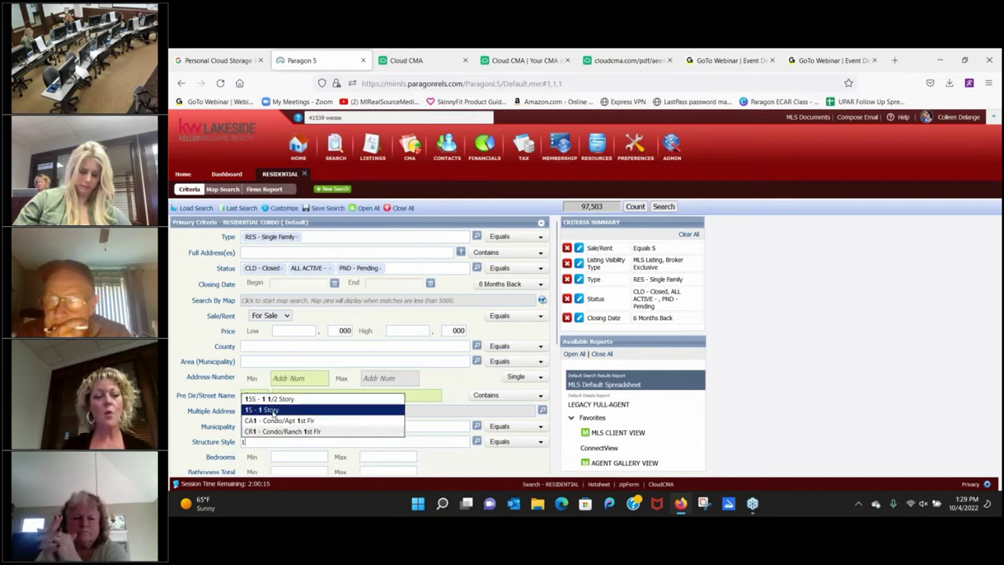
pyautogui.click(274, 409)
pyautogui.click(292, 458)
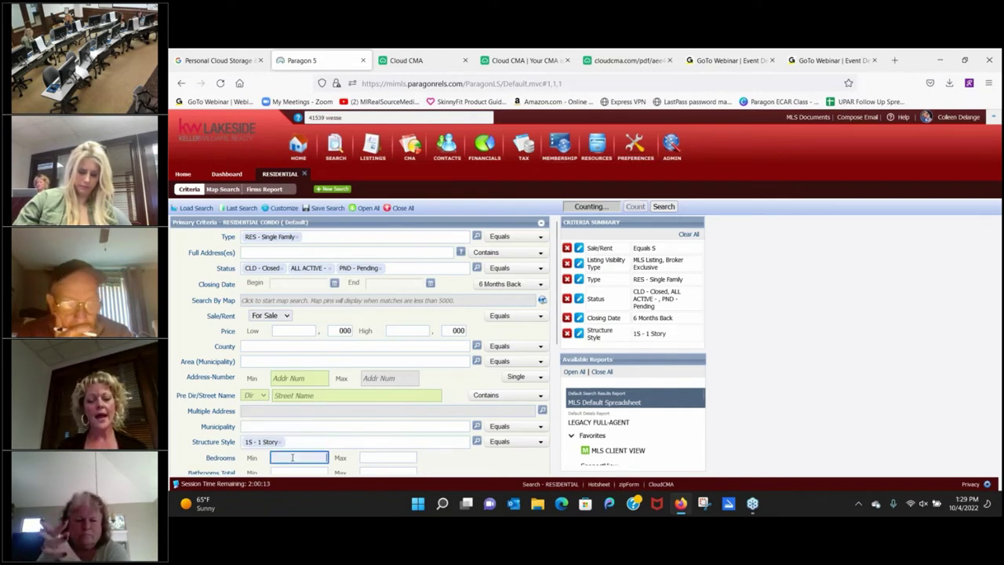
pyautogui.write('3')
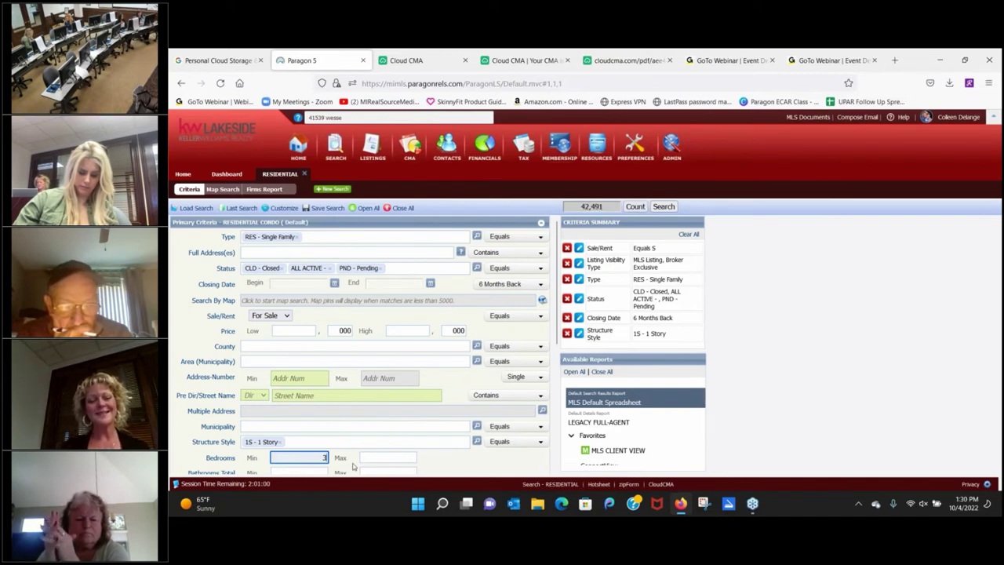
pyautogui.click(376, 457)
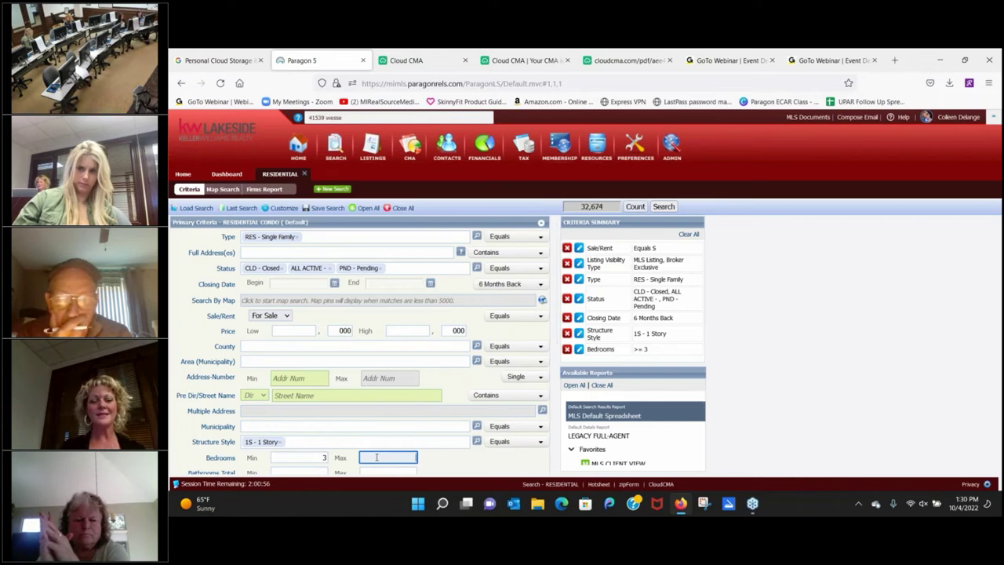
pyautogui.write('4')
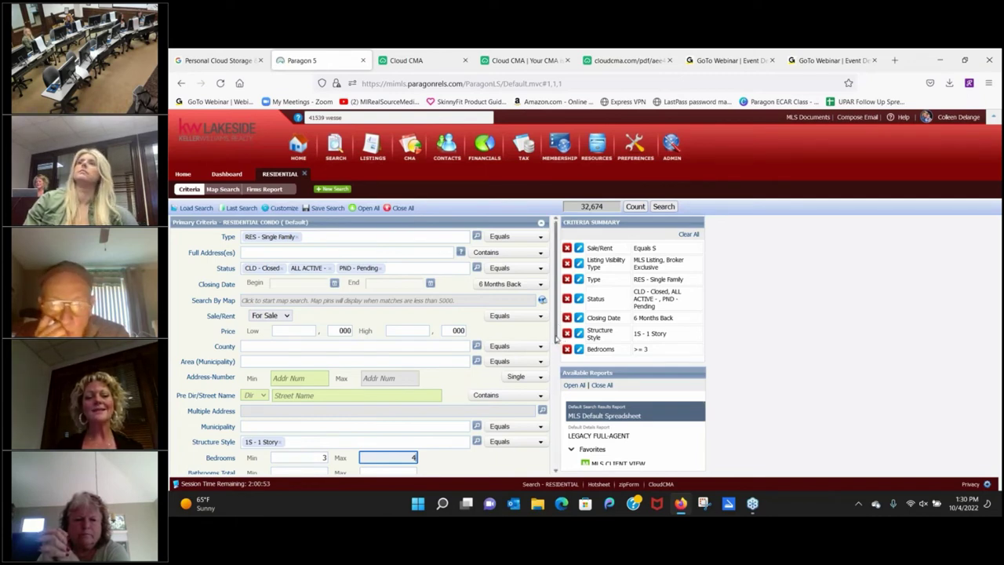
# Step: Set the Bathrooms Total range to 1 to 2
pyautogui.scroll(-3, 556, 339)
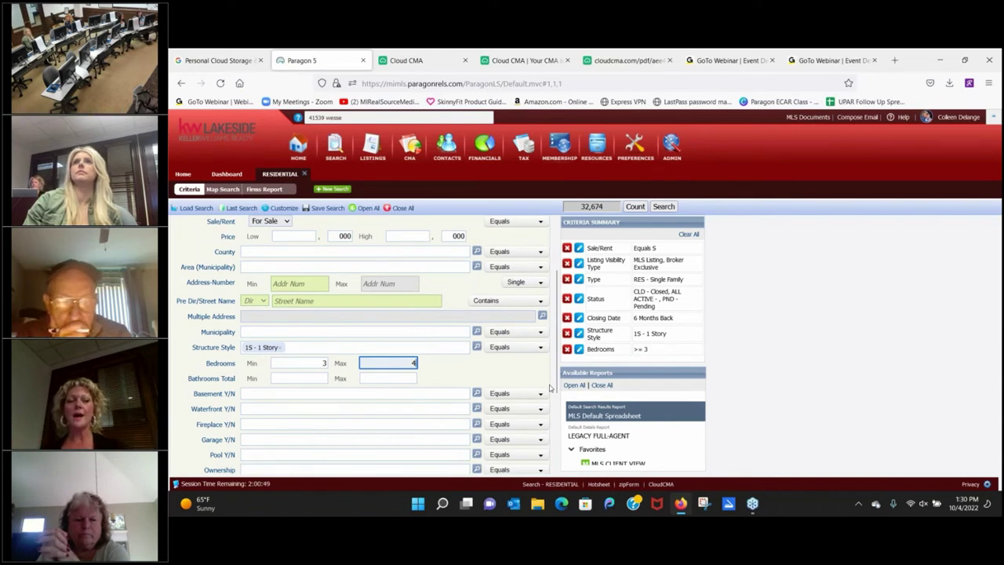
pyautogui.click(318, 379)
pyautogui.write('1')
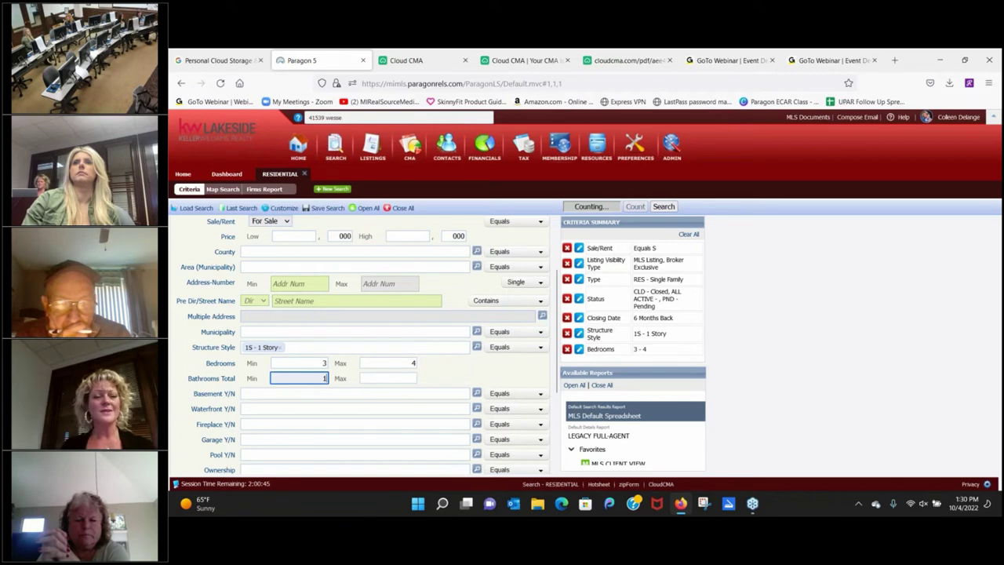
pyautogui.click(375, 379)
pyautogui.write('2')
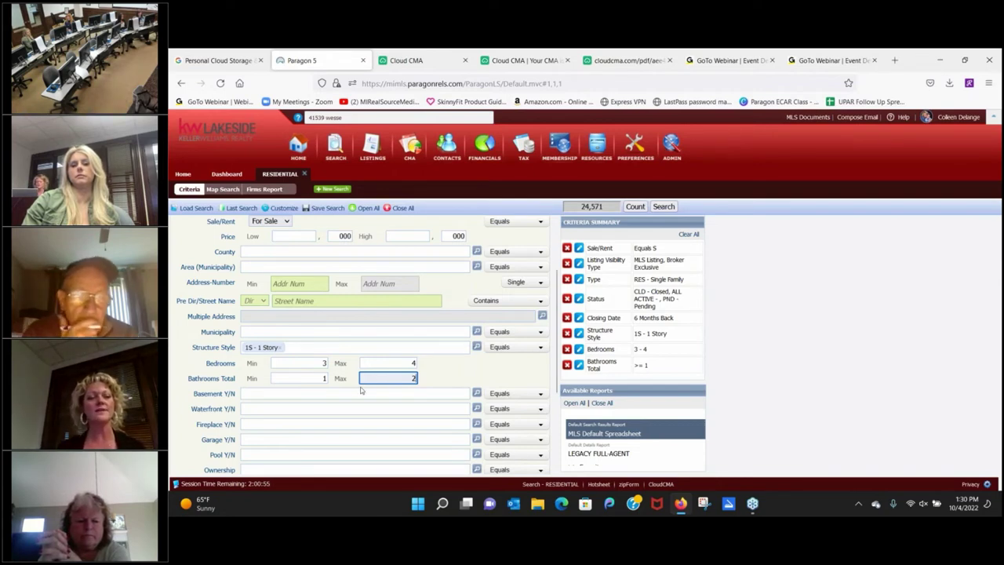
pyautogui.click(360, 391)
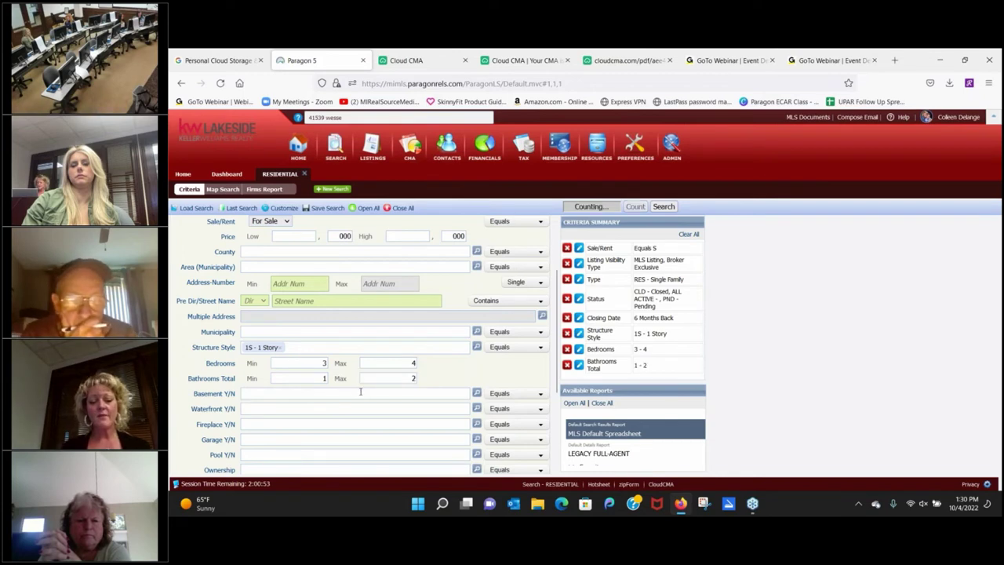
# Step: Set both Basement Y/N and Garage Y/N to Y - Yes
pyautogui.write('y')
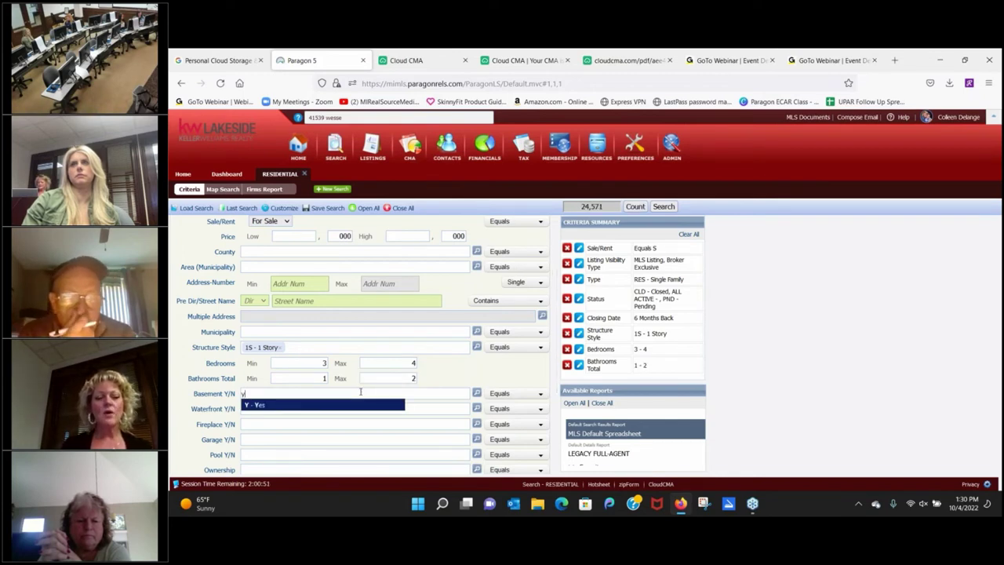
pyautogui.click(371, 405)
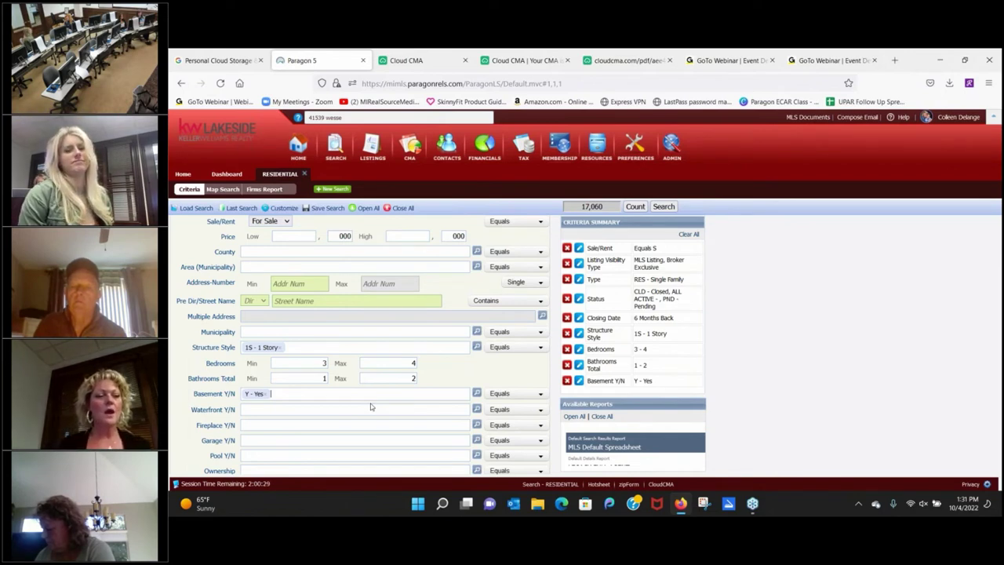
pyautogui.click(346, 442)
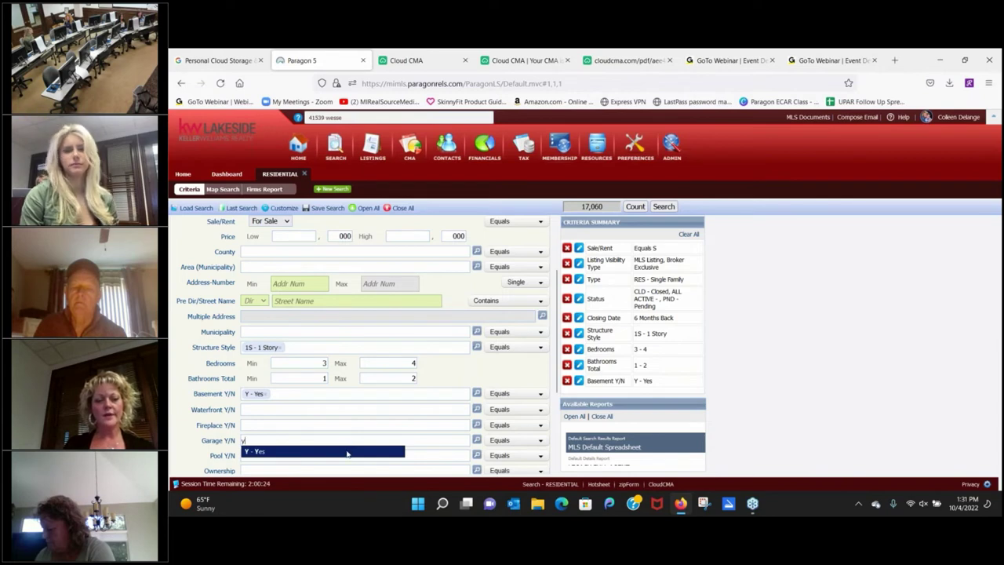
pyautogui.click(348, 452)
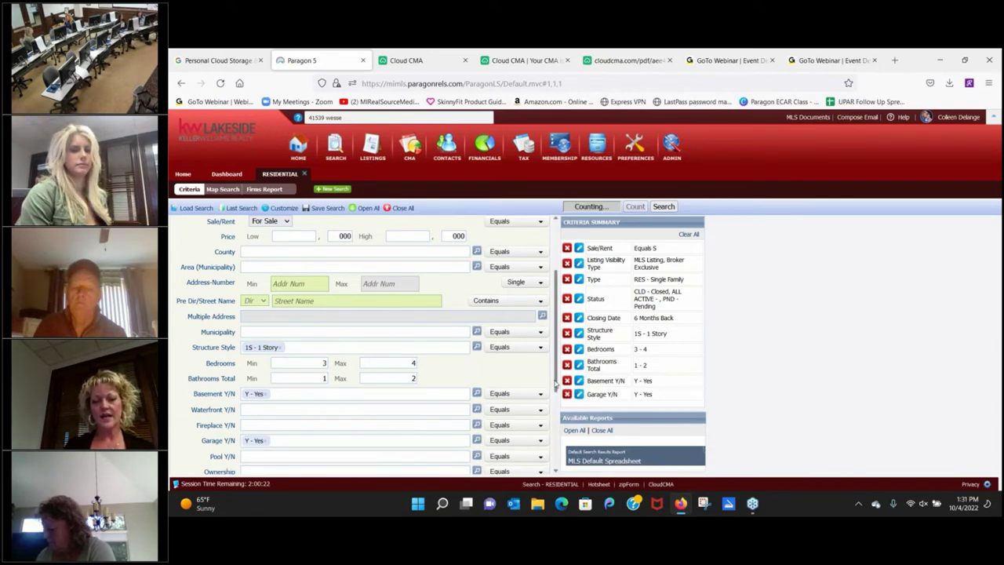
# Step: Scroll the criteria form down to the Above Grade SqFt Min box
pyautogui.moveTo(556, 385); pyautogui.dragTo(543, 456)
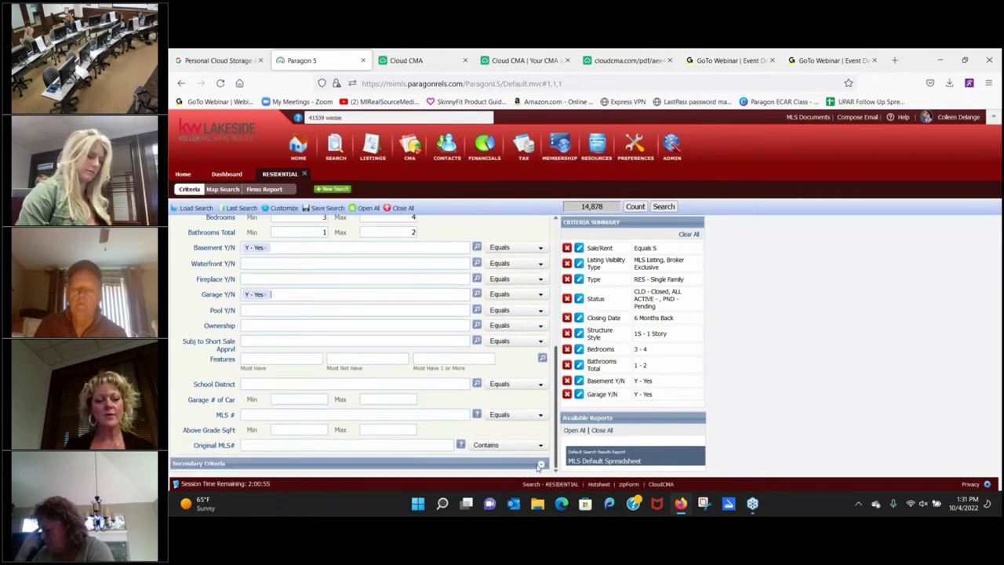
pyautogui.click(285, 430)
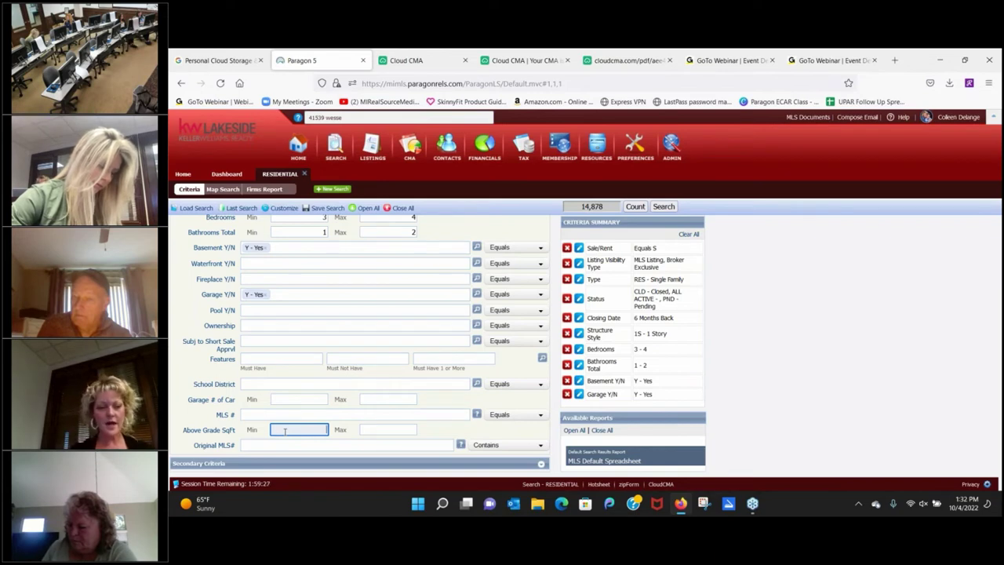
# Step: Enter an Above Grade SqFt range of 1150 to 1550, then return to the form's top
pyautogui.write('1150')
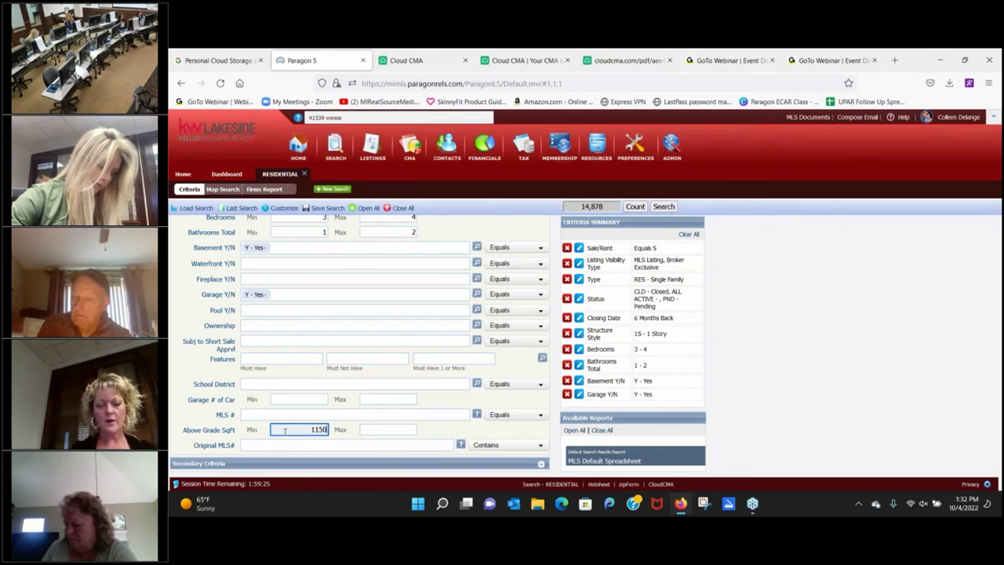
pyautogui.click(389, 433)
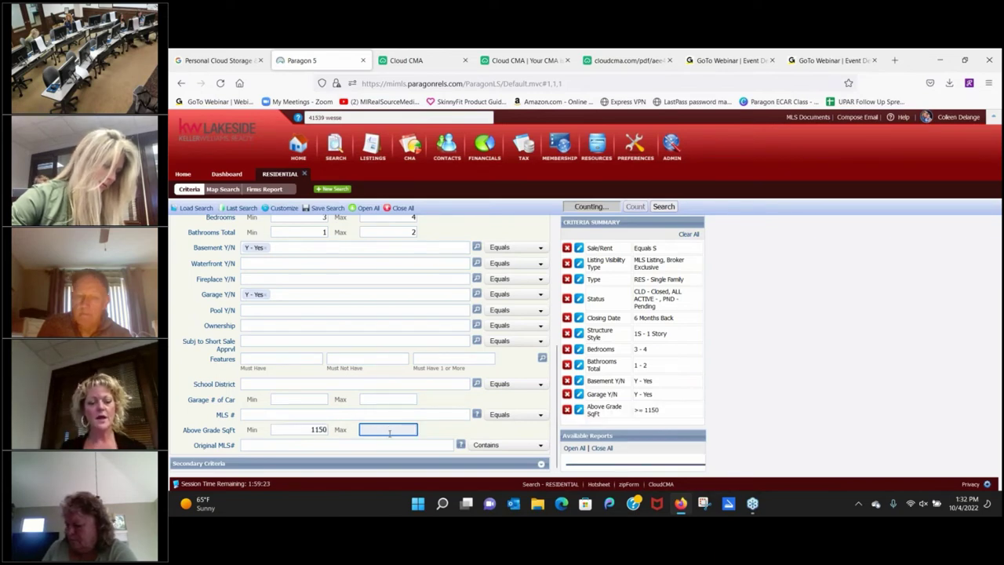
pyautogui.write('1550')
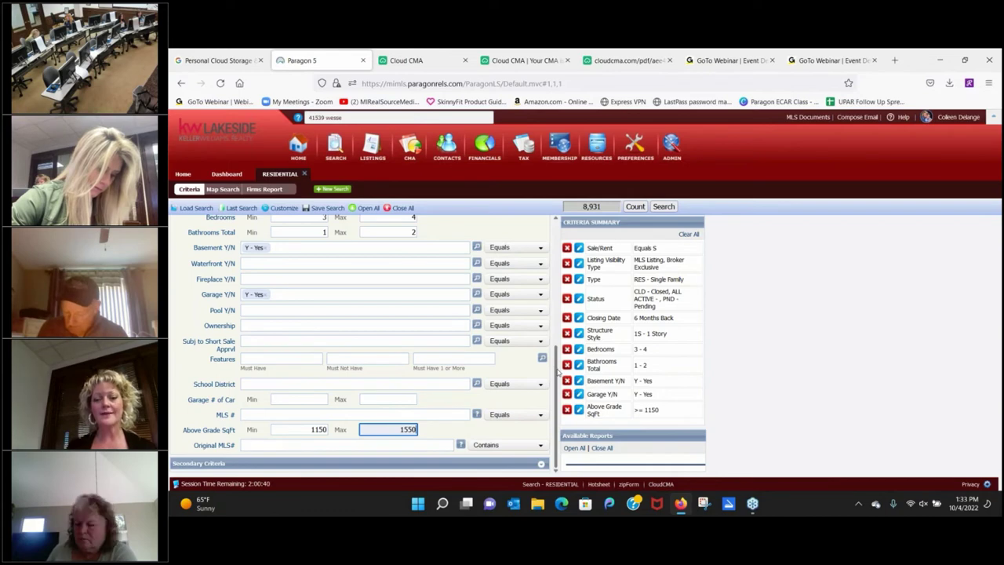
pyautogui.moveTo(559, 373); pyautogui.dragTo(539, 239)
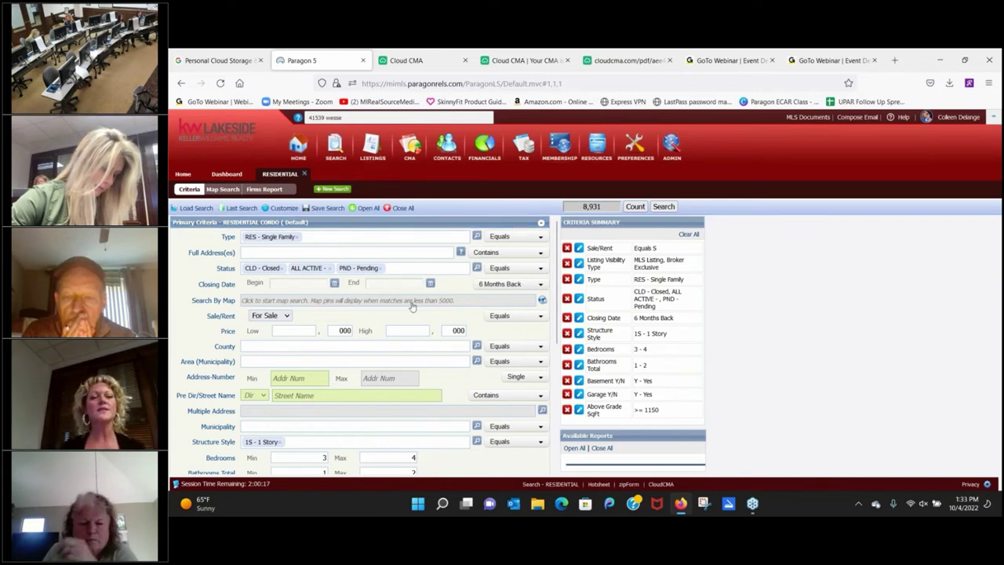
# Step: Open the Search By Map view of the residential search
pyautogui.click(379, 304)
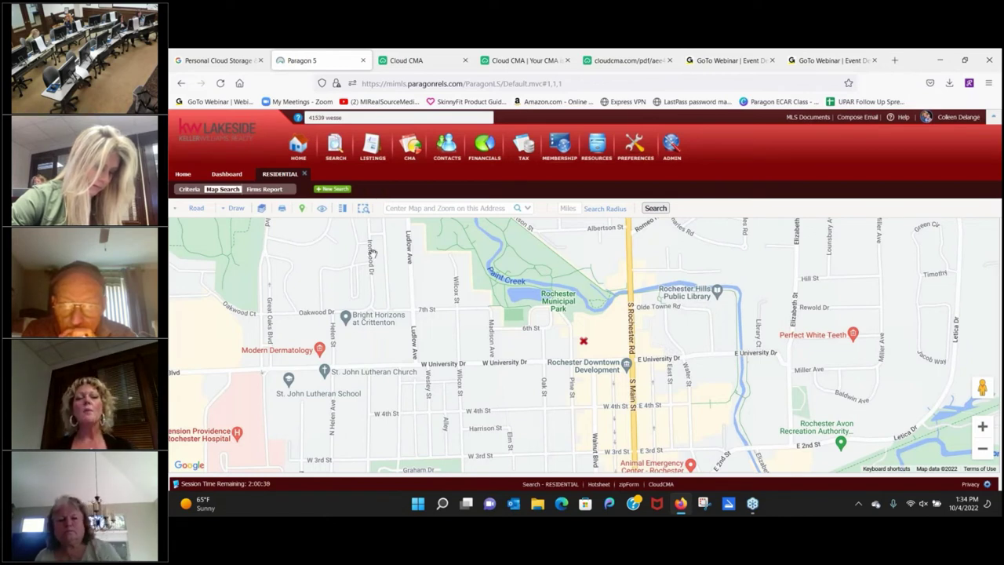
# Step: Centre and zoom the map on the typed subject property address
pyautogui.click(424, 209)
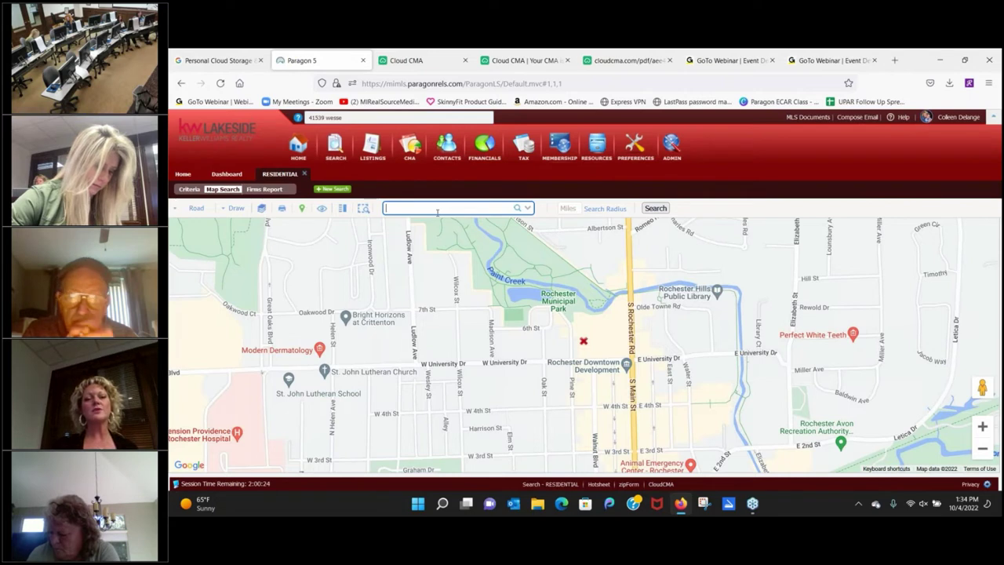
pyautogui.scroll(1, 557, 377)
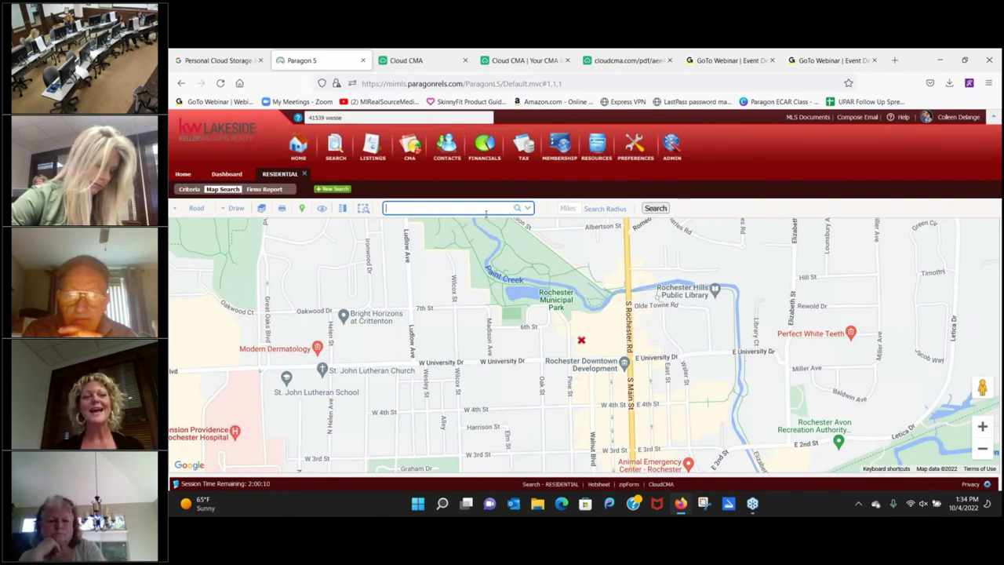
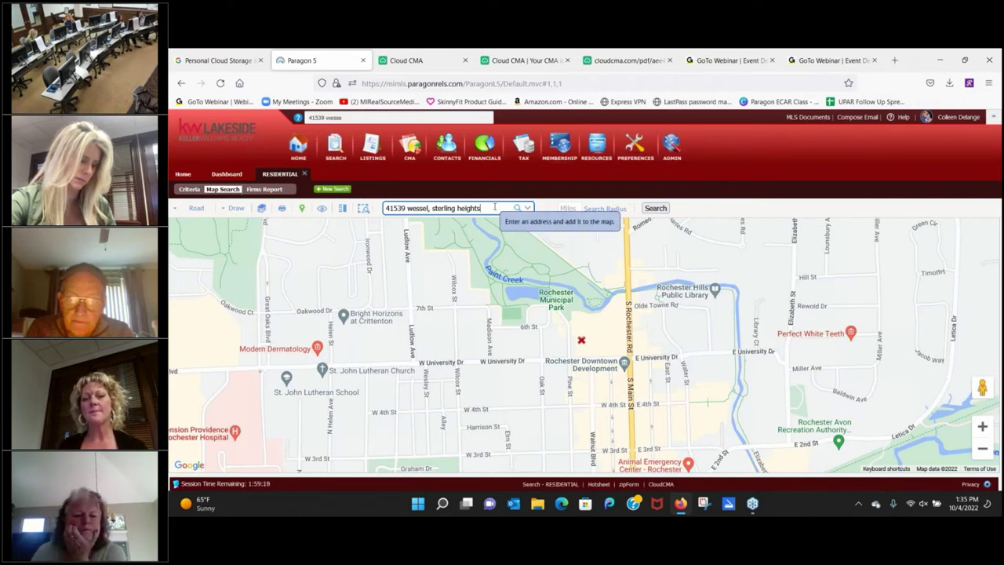
pyautogui.click(520, 210)
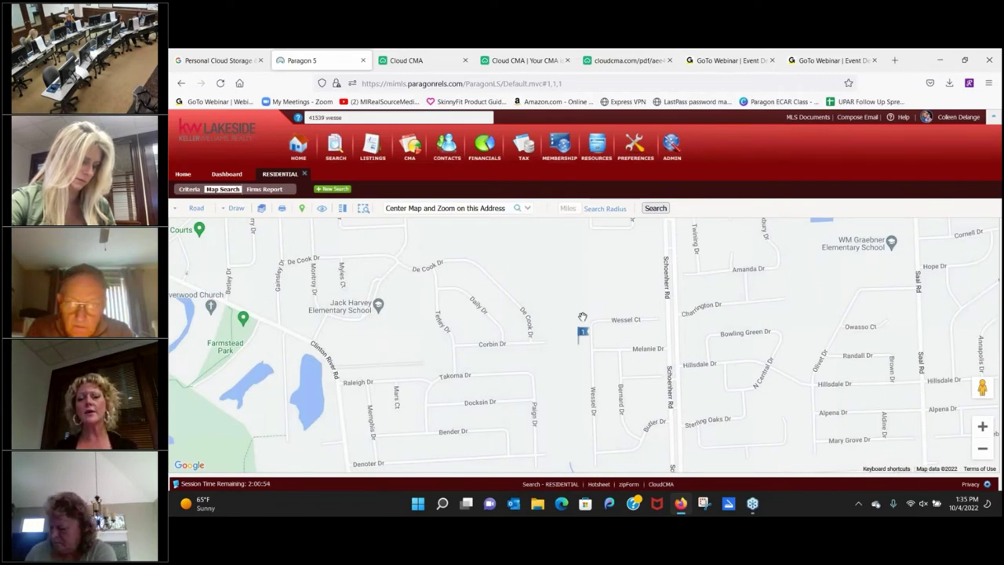
pyautogui.moveTo(585, 336)
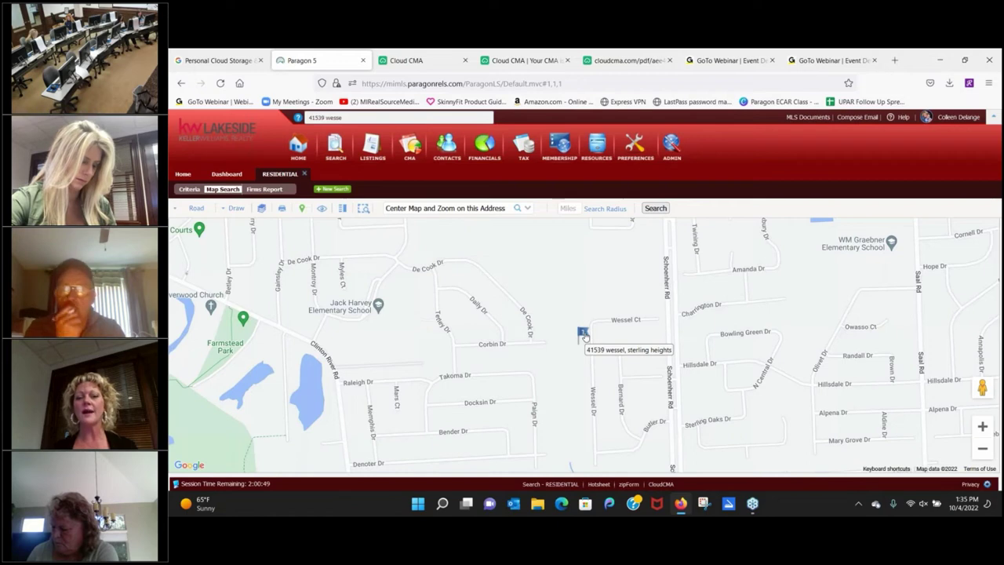
pyautogui.click(571, 208)
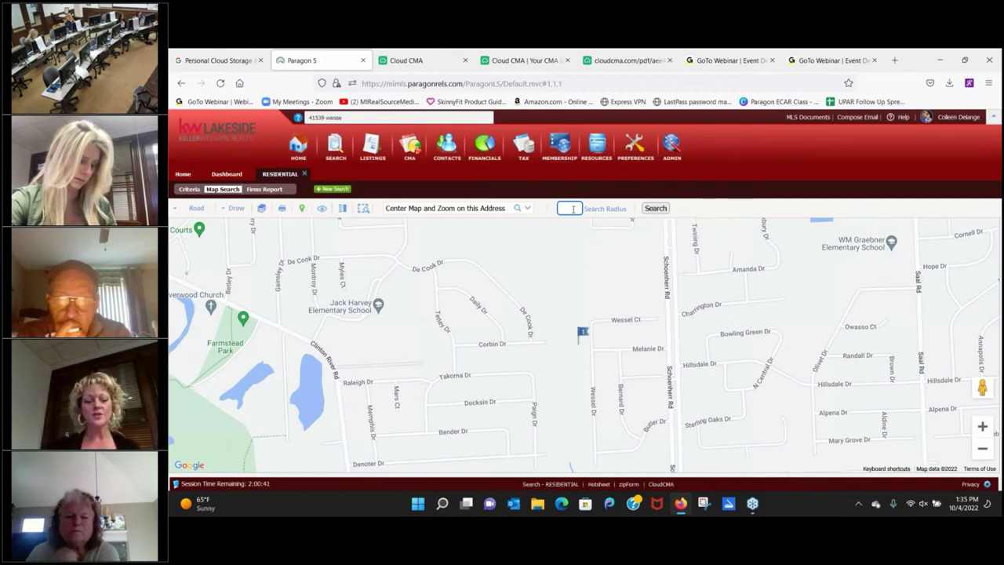
# Step: Run the radius search with a radius of 1, then zoom to frame the whole search circle
pyautogui.write('1')
pyautogui.press('Return')
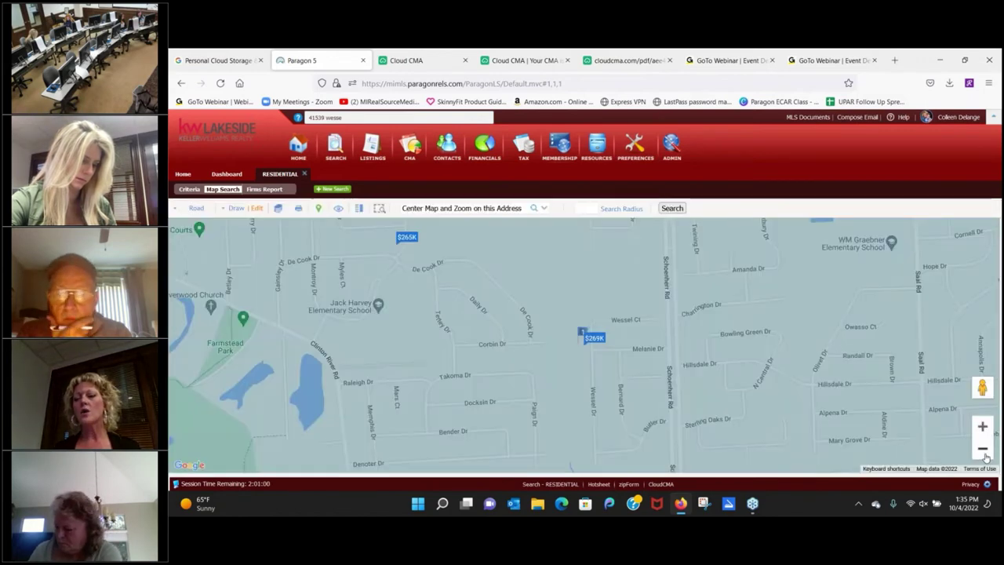
pyautogui.click(982, 448)
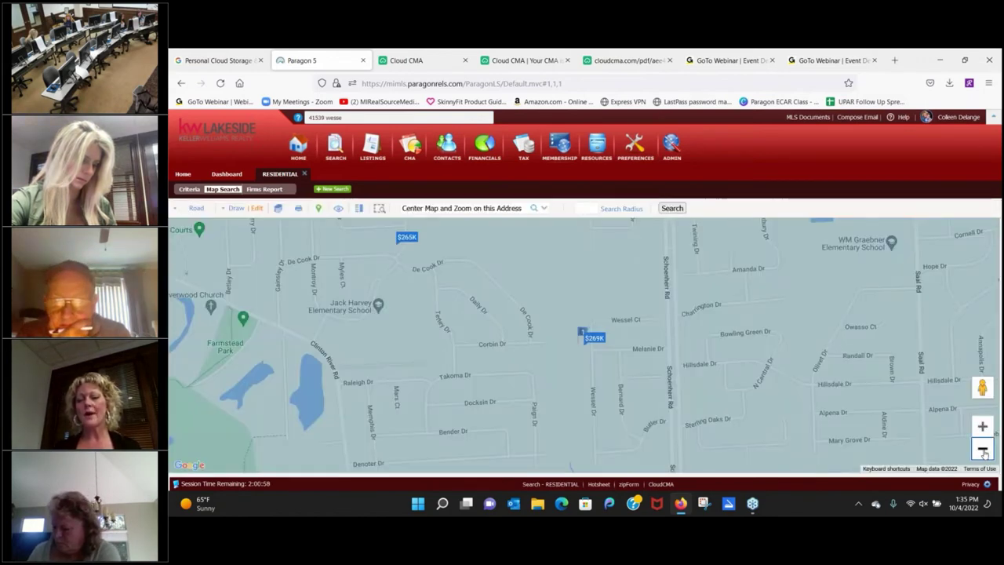
pyautogui.click(982, 449)
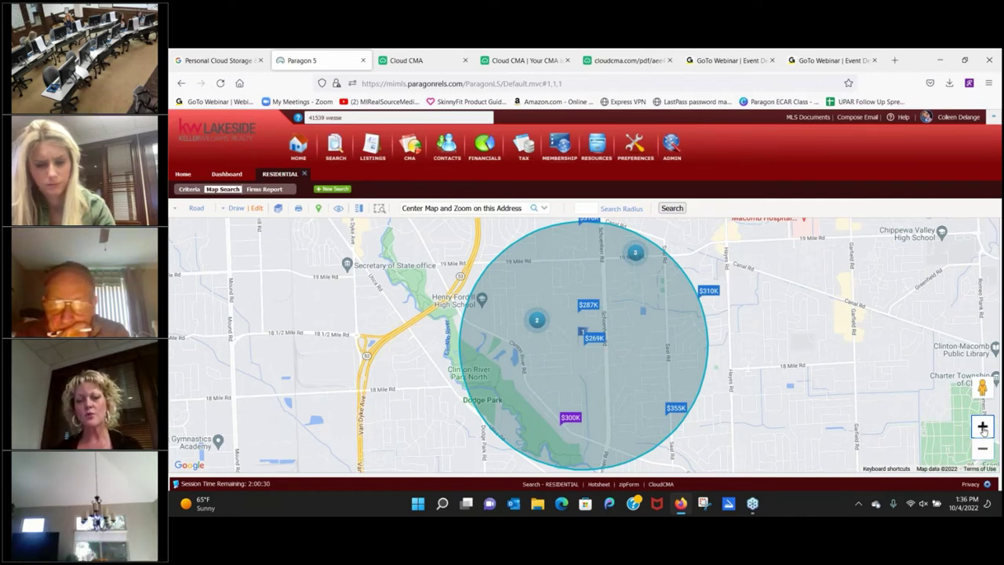
pyautogui.click(983, 428)
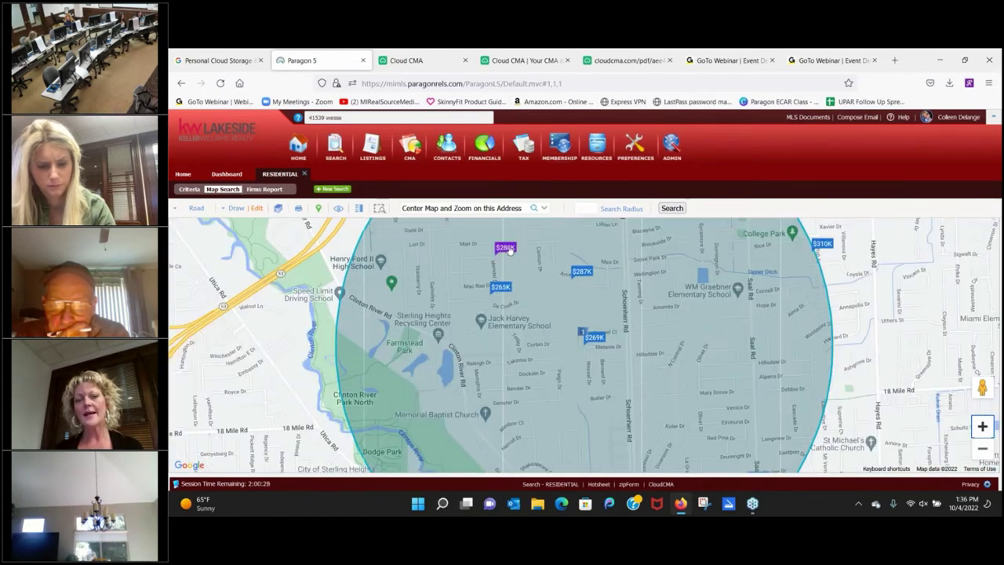
pyautogui.click(506, 248)
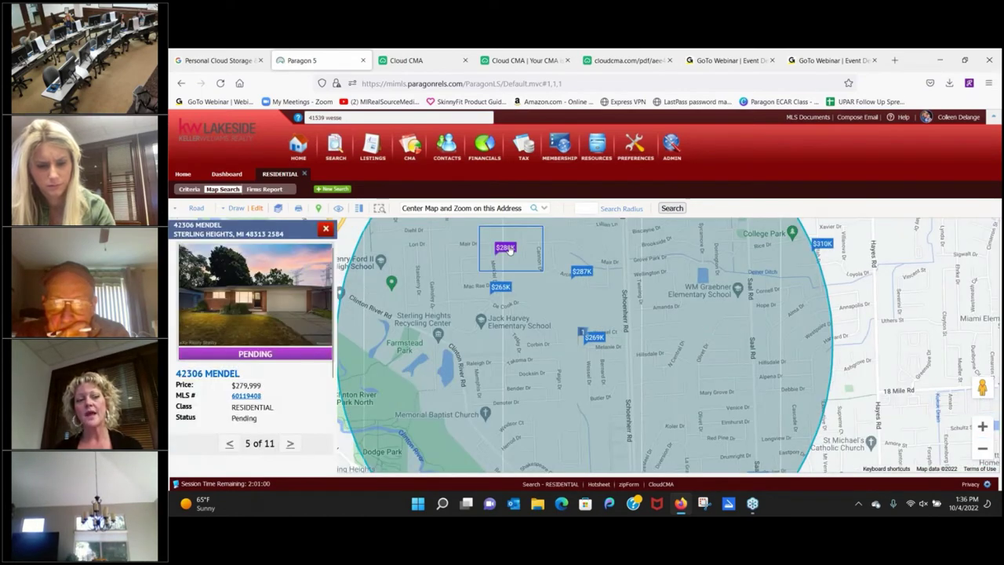
pyautogui.click(502, 287)
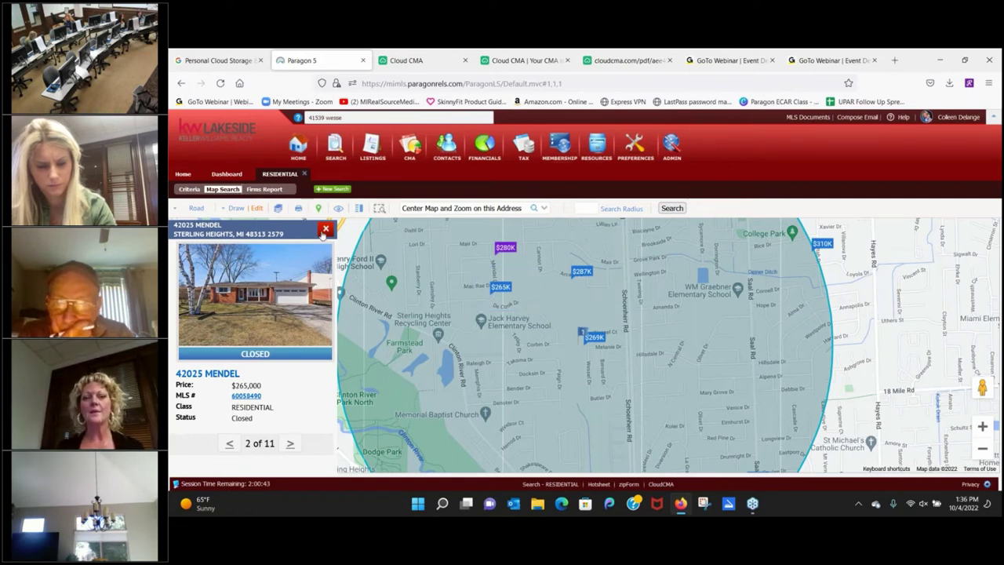
pyautogui.click(325, 229)
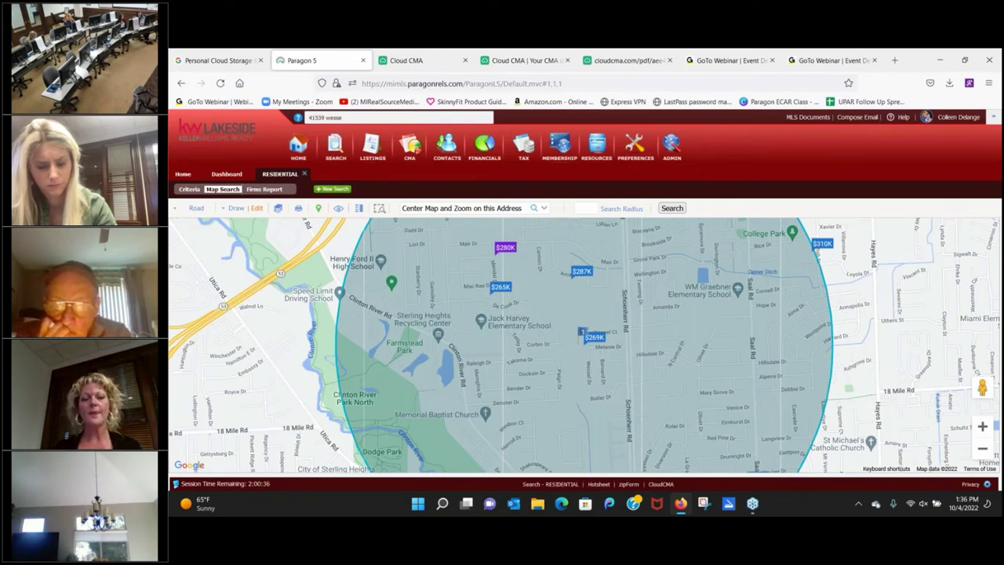
# Step: Select the radius shape and drag its edge outward to enlarge the circle eastward
pyautogui.click(256, 209)
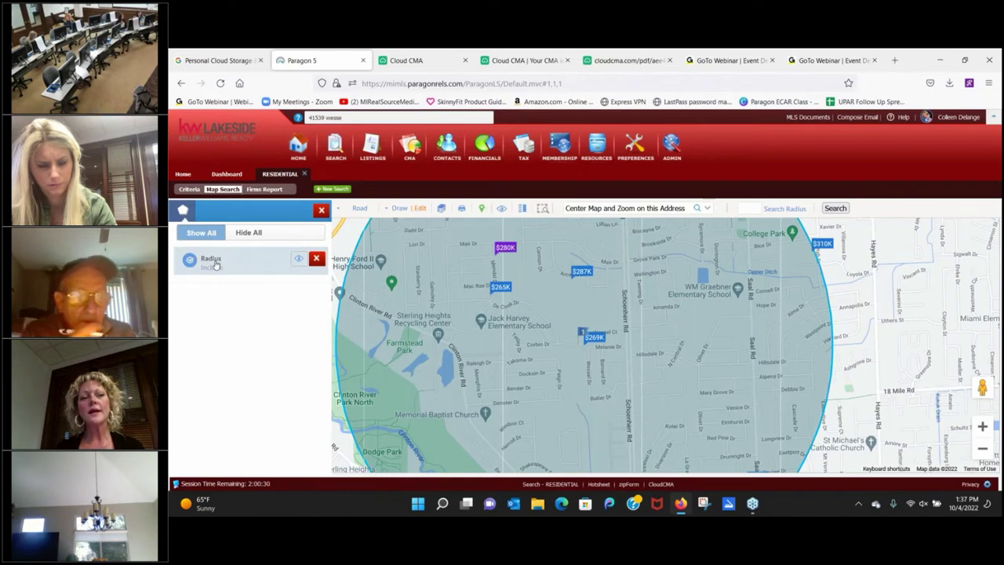
pyautogui.click(253, 264)
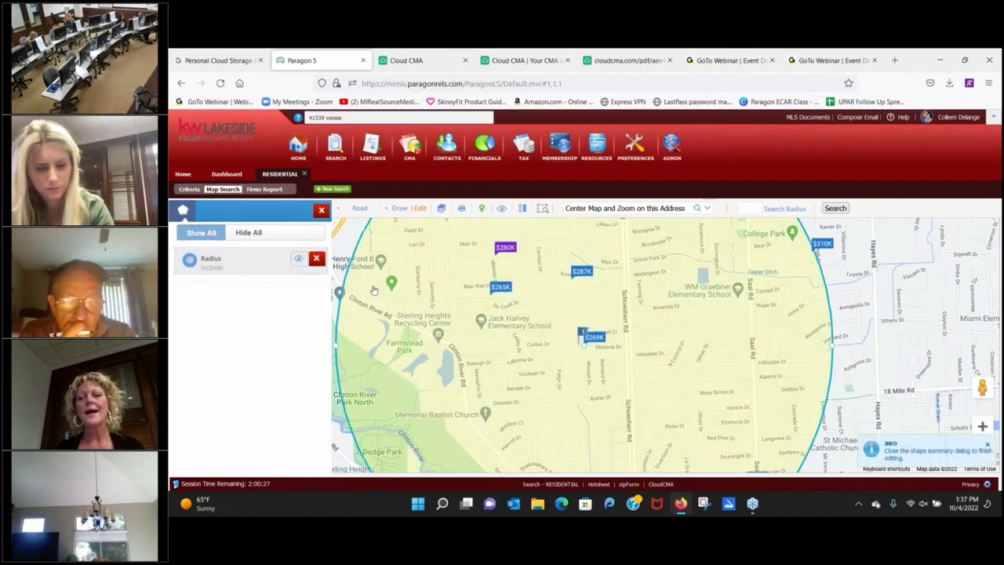
pyautogui.click(836, 349)
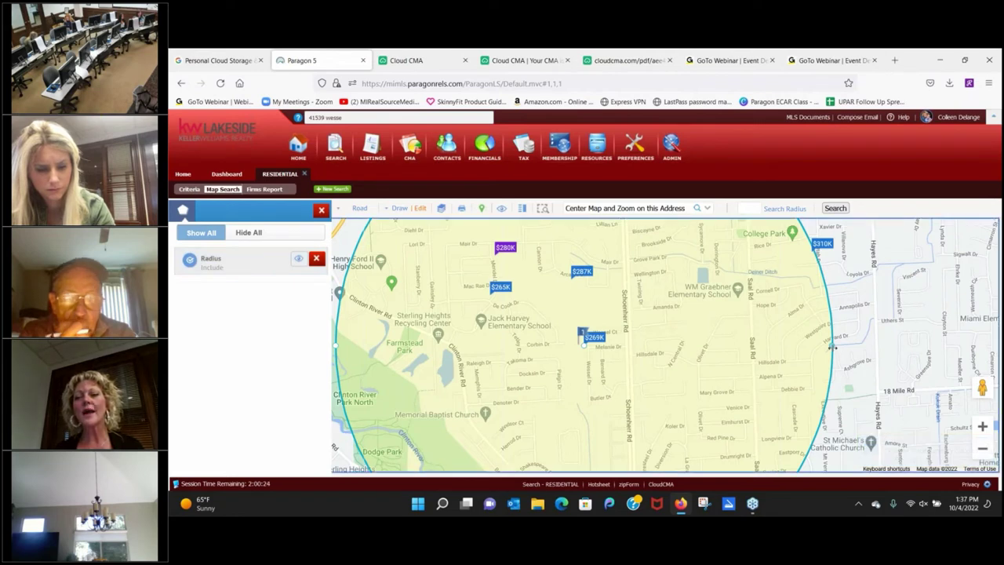
pyautogui.moveTo(837, 350); pyautogui.dragTo(867, 346)
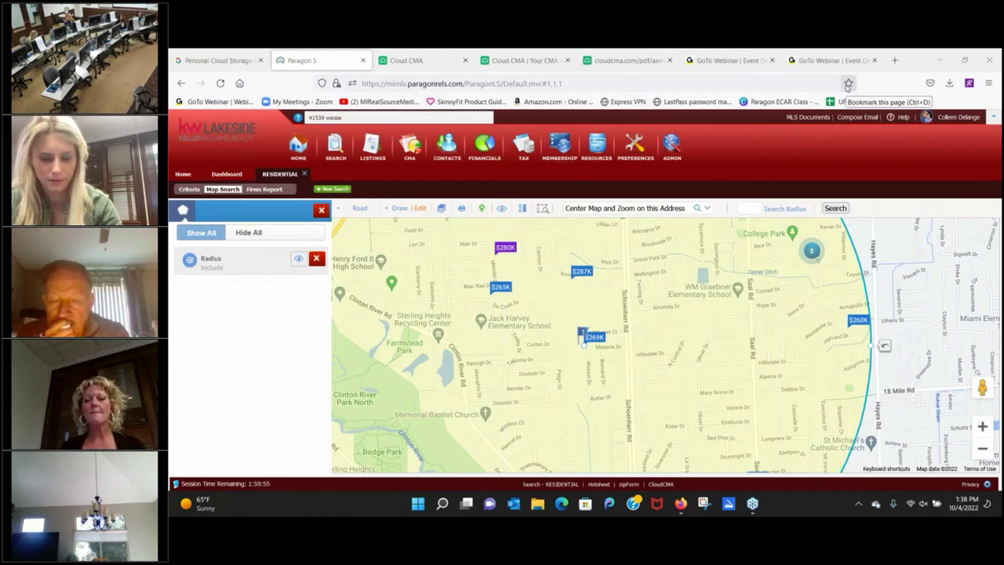
pyautogui.moveTo(298, 117)
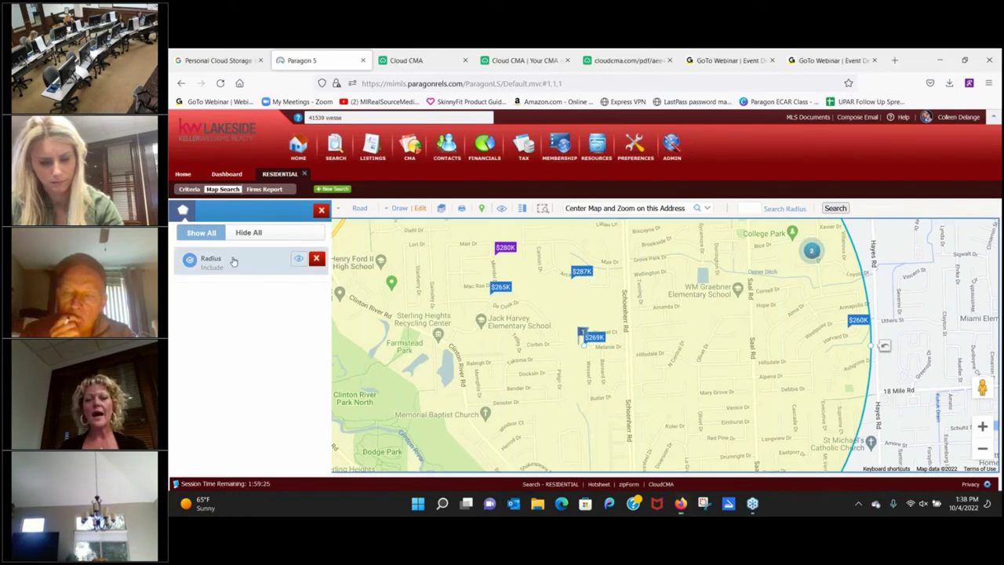
# Step: Zoom the map out two levels so the entire radius circle is visible
pyautogui.click(982, 449)
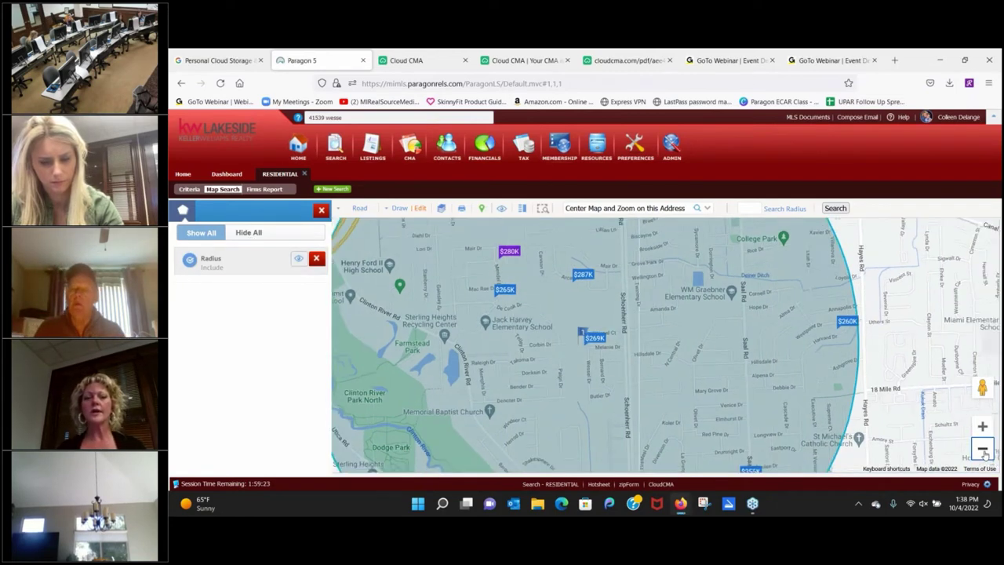
pyautogui.click(983, 450)
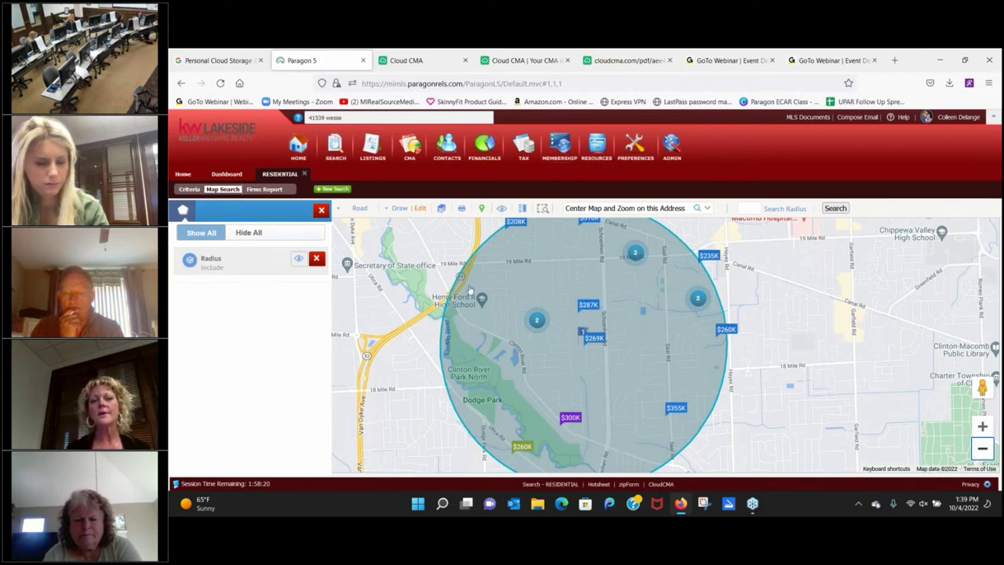
# Step: Draw a three-corner polygon over Clinton River Park in the circle's lower-left area
pyautogui.click(398, 209)
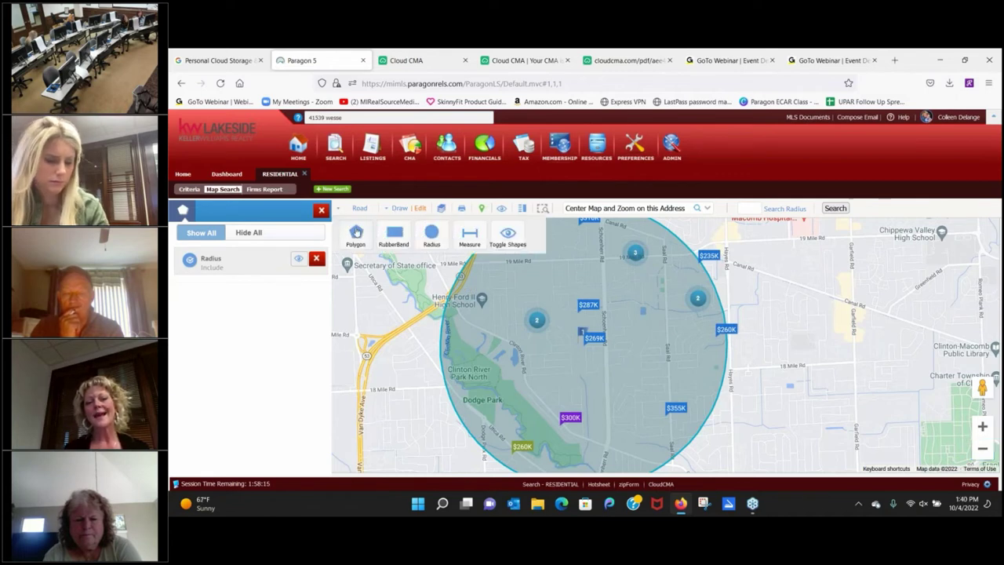
pyautogui.click(356, 232)
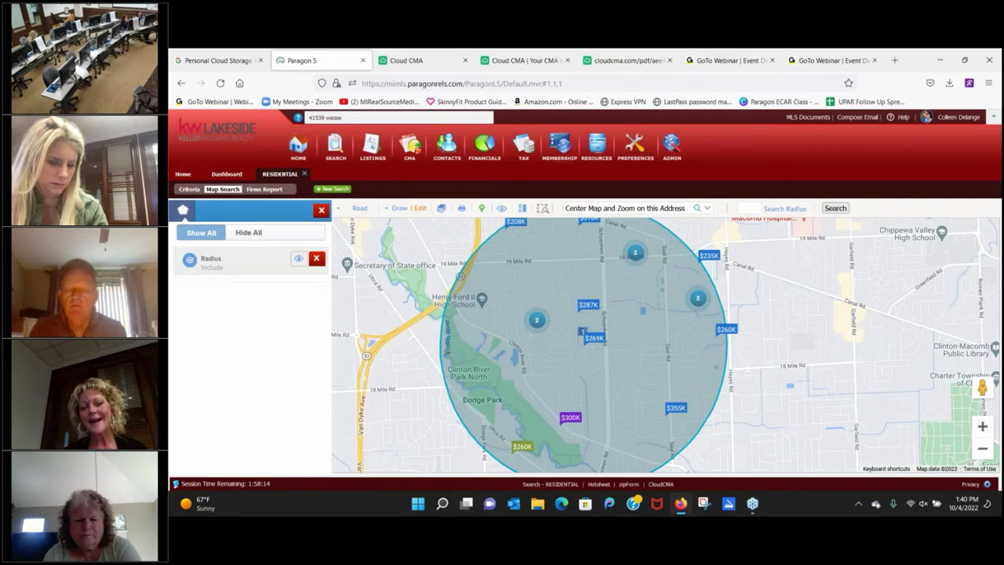
pyautogui.click(449, 353)
pyautogui.click(522, 363)
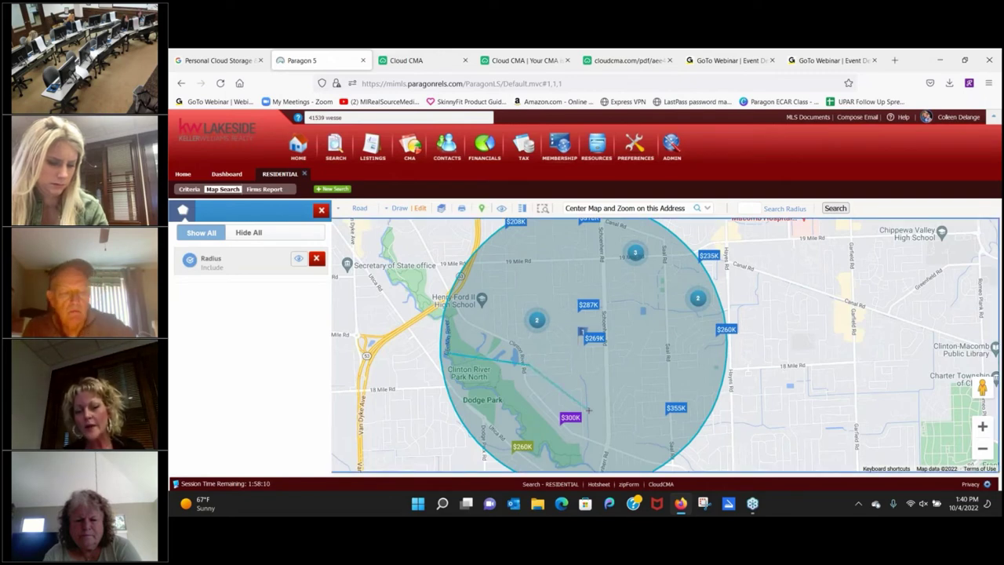
pyautogui.click(642, 459)
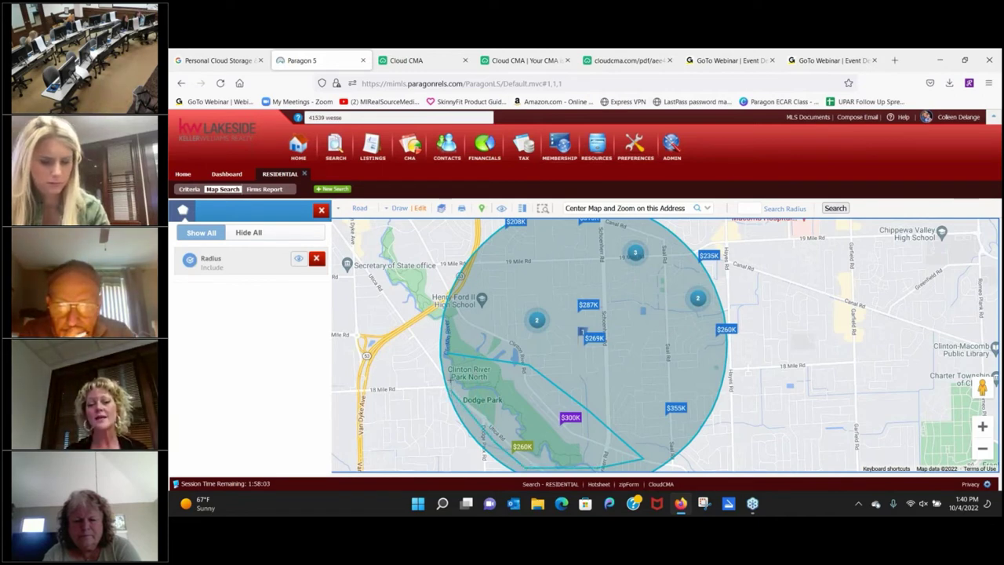
pyautogui.click(450, 359)
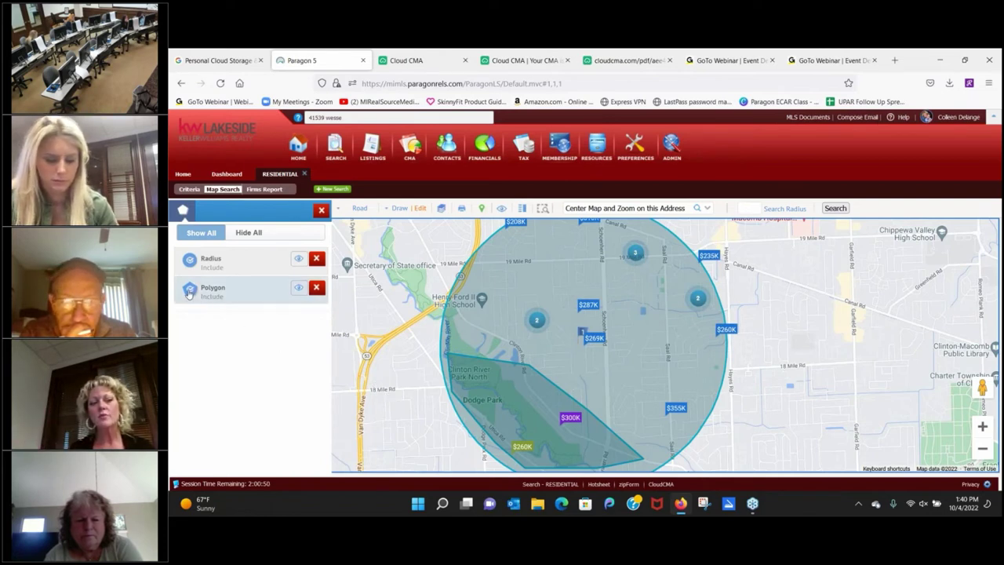
# Step: Toggle the park polygon from Include to Exclude in the shapes panel
pyautogui.click(189, 290)
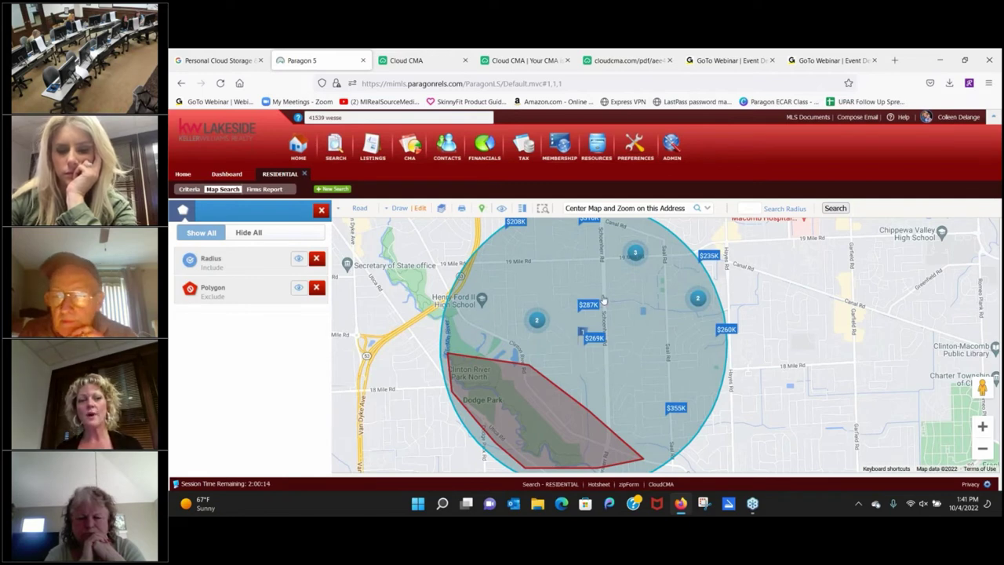
# Step: Close the shapes panel, then zoom out and back in to review the search circle
pyautogui.click(321, 212)
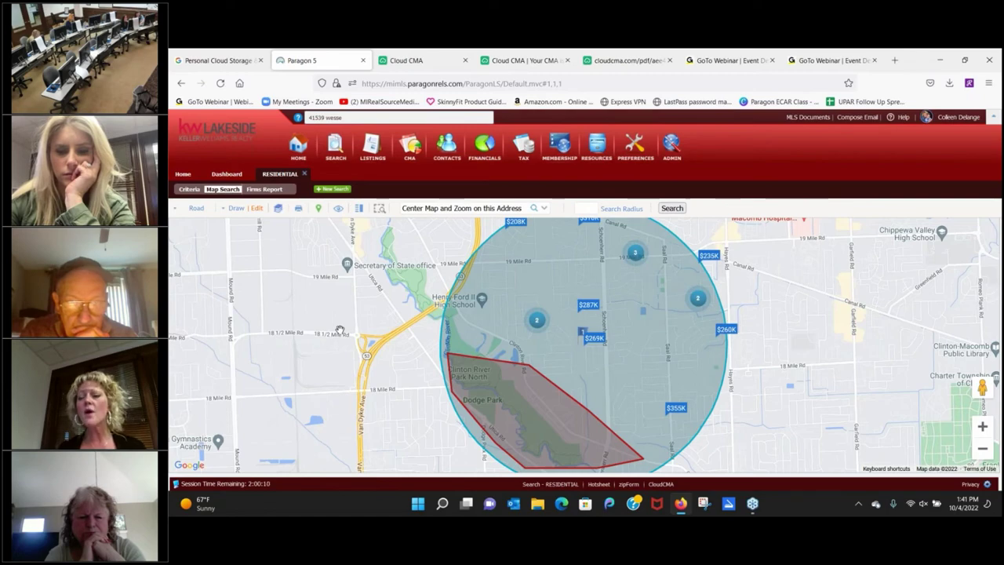
pyautogui.click(984, 452)
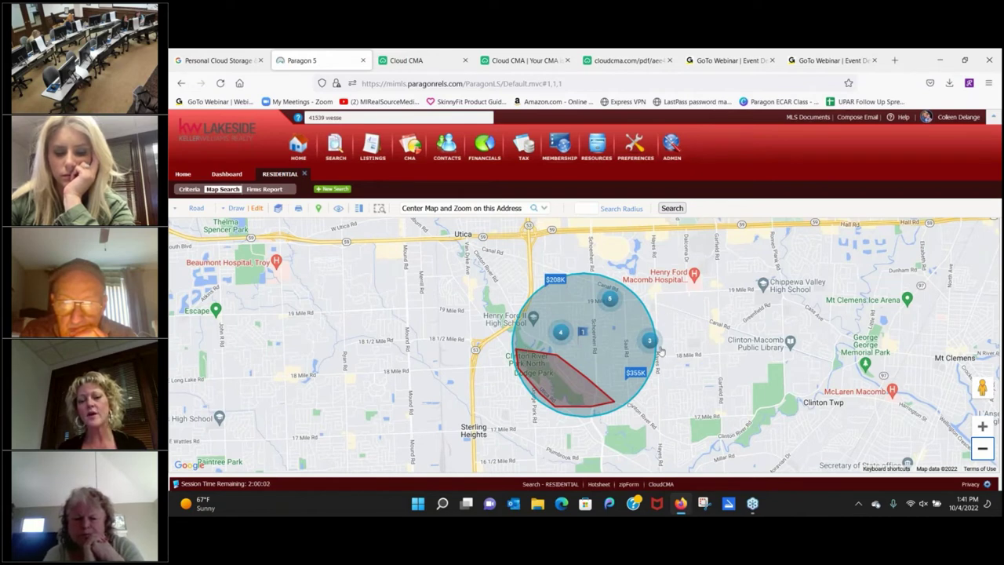
pyautogui.click(983, 428)
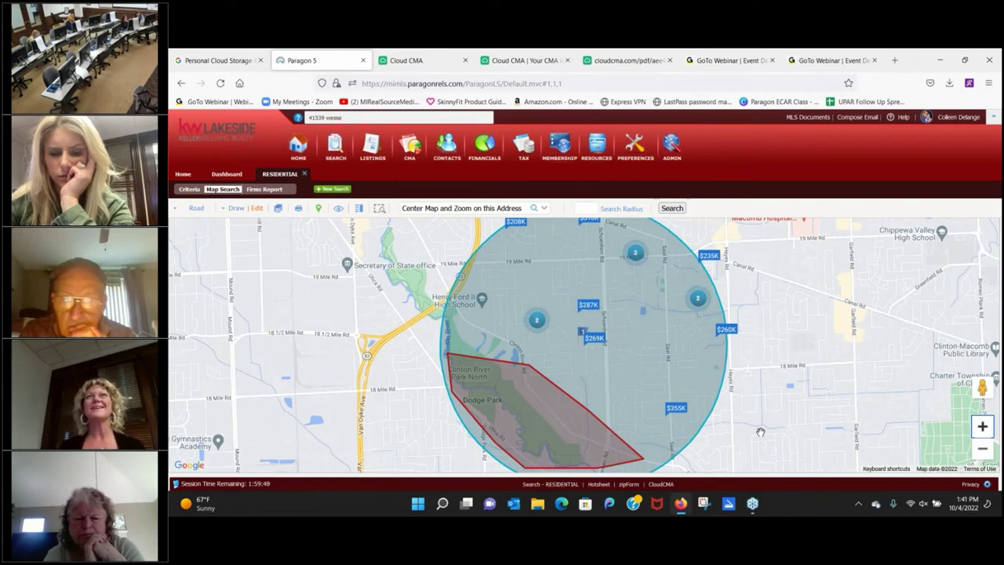
pyautogui.click(761, 432)
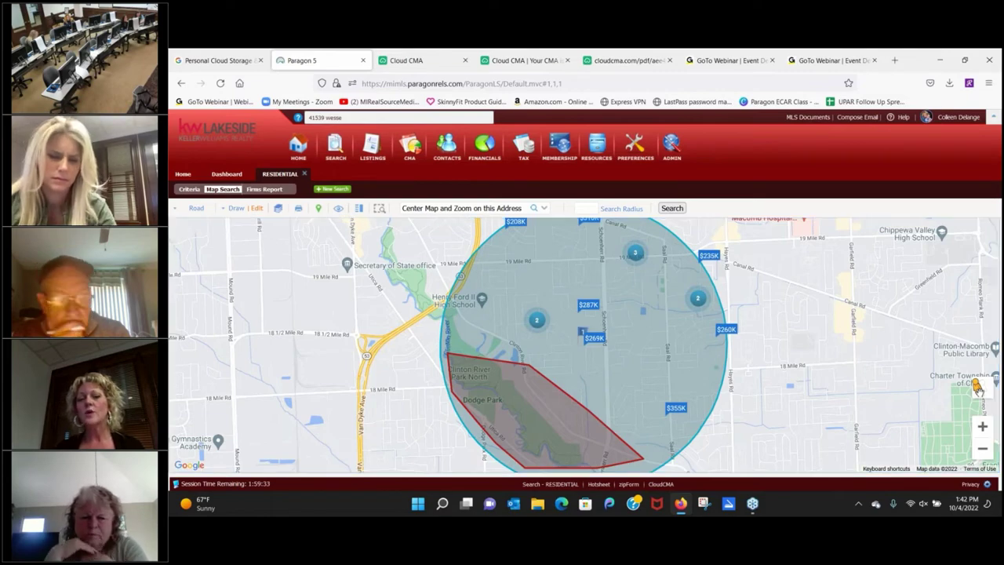
# Step: Drop into Street View and walk forward along Bernard Dr
pyautogui.moveTo(978, 388); pyautogui.dragTo(587, 342)
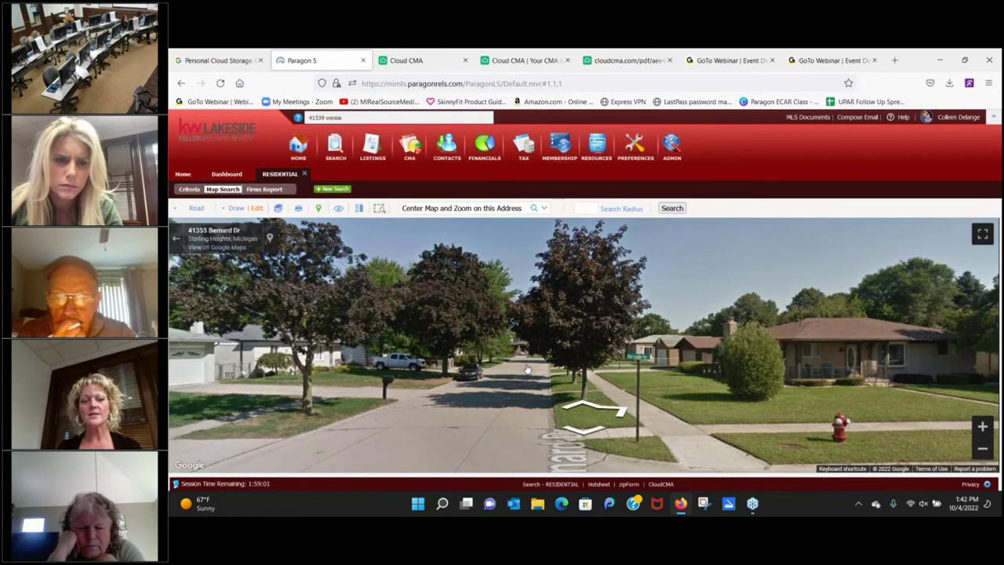
pyautogui.click(527, 367)
pyautogui.click(601, 359)
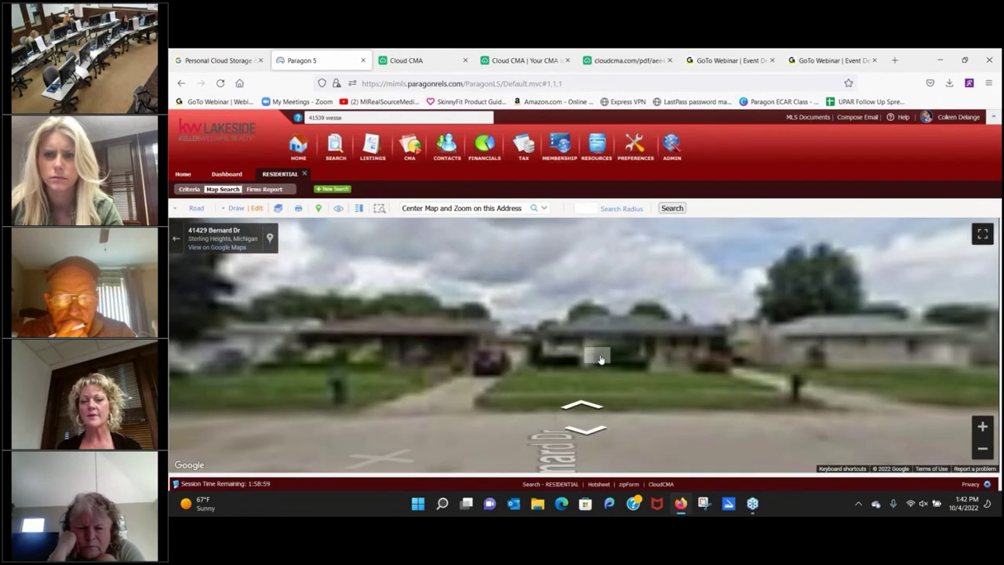
pyautogui.moveTo(736, 392); pyautogui.dragTo(577, 247)
pyautogui.moveTo(291, 228); pyautogui.dragTo(793, 296)
pyautogui.click(792, 296)
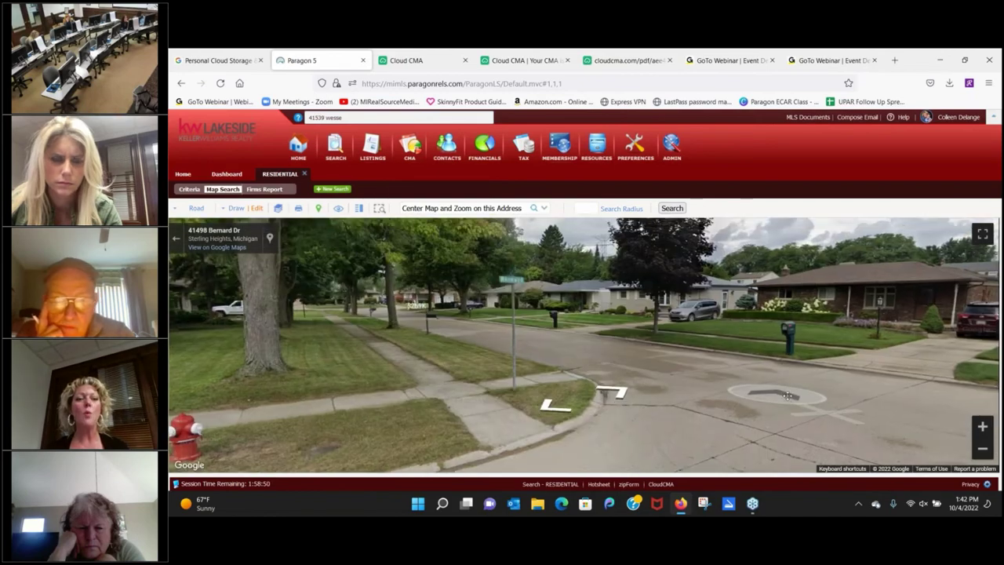
pyautogui.click(451, 336)
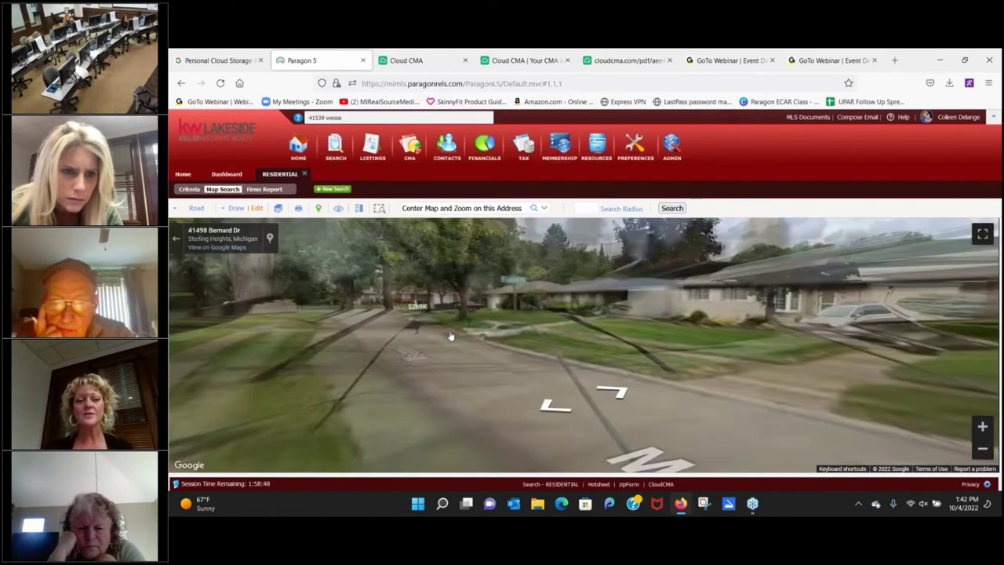
pyautogui.click(361, 315)
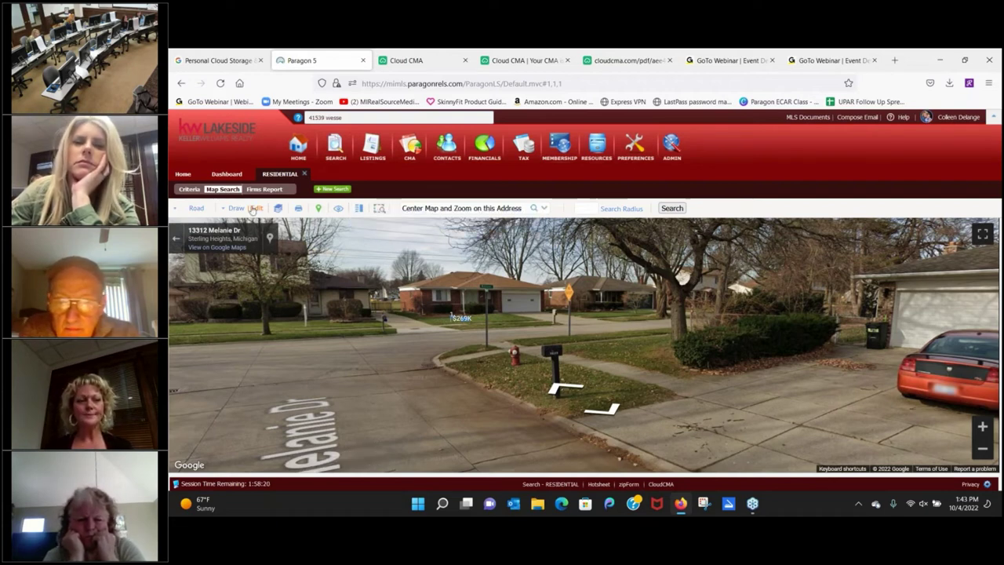
# Step: Exit Street View back to the search map and pick a Draw shape tool
pyautogui.click(174, 240)
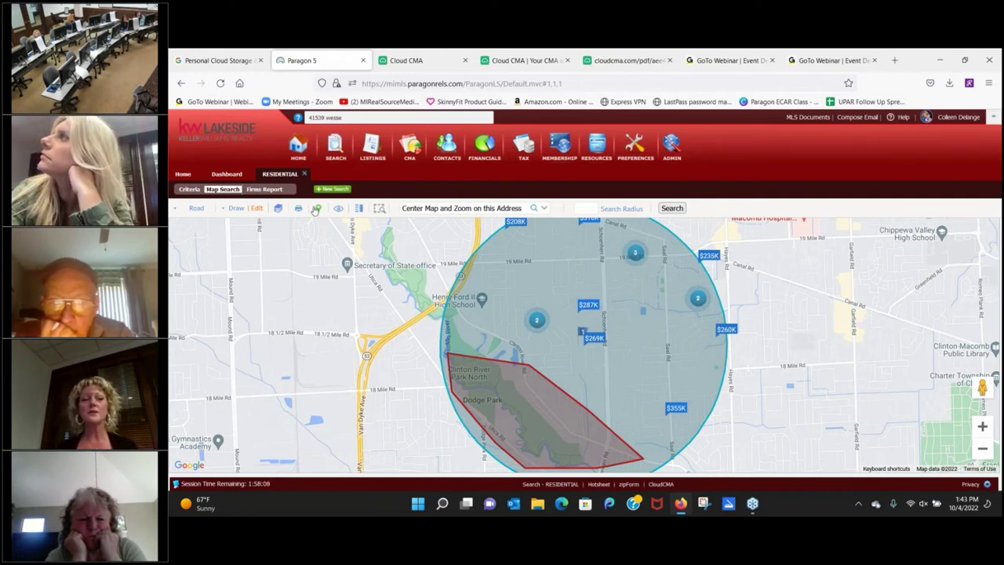
pyautogui.click(236, 208)
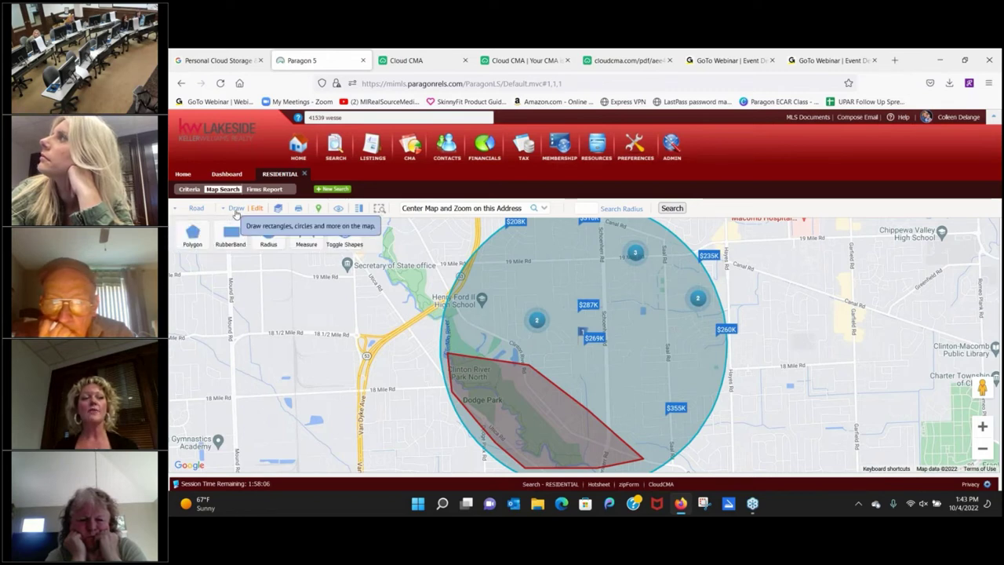
pyautogui.click(197, 229)
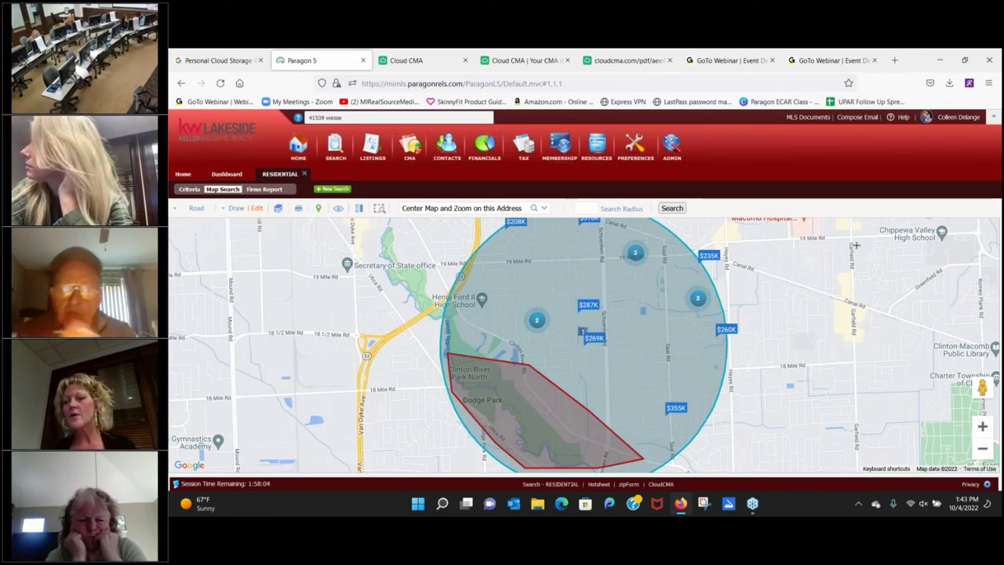
# Step: Outline a six-point search area around Garfield Rd and Canal Rd, east of the circle
pyautogui.click(855, 244)
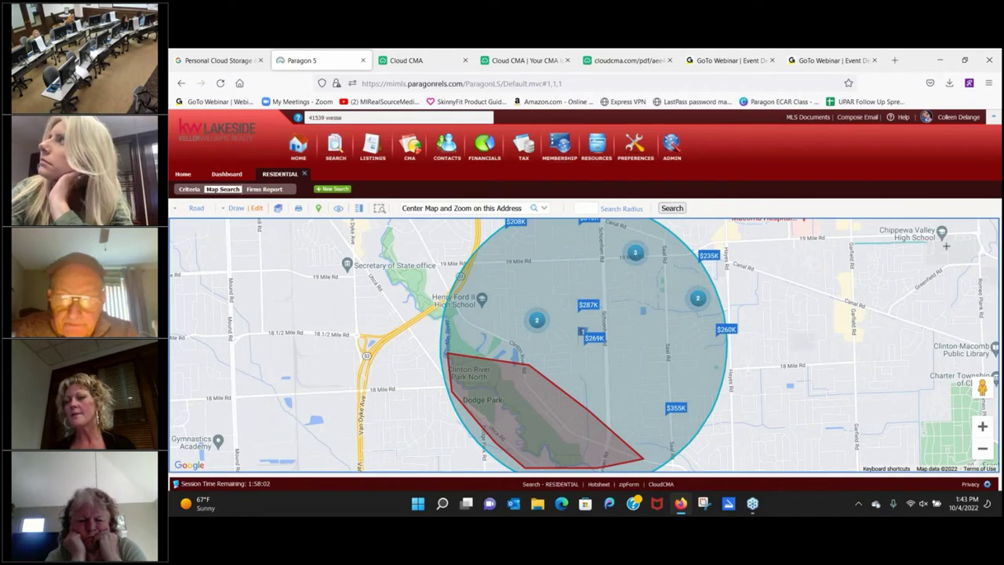
pyautogui.click(956, 237)
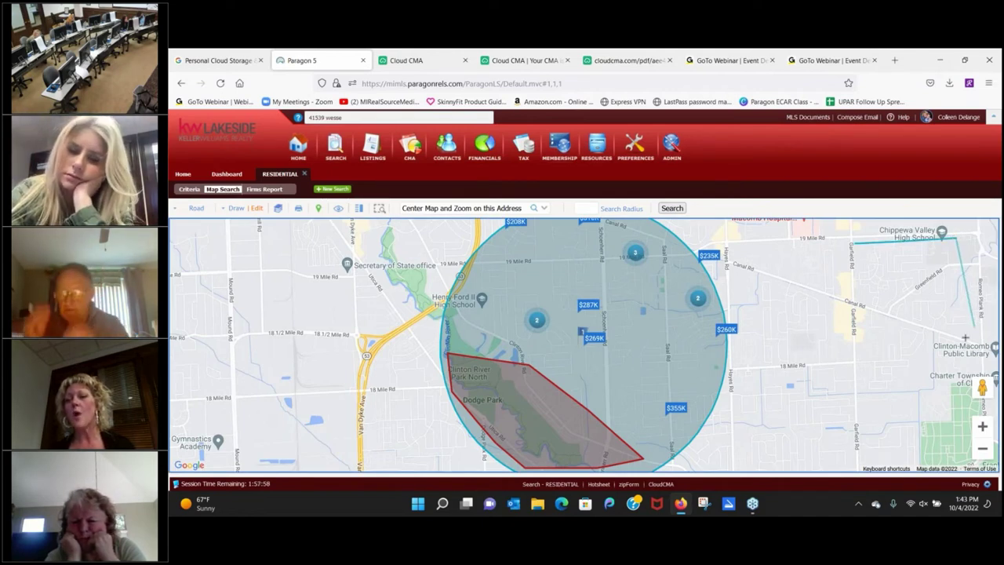
pyautogui.click(980, 317)
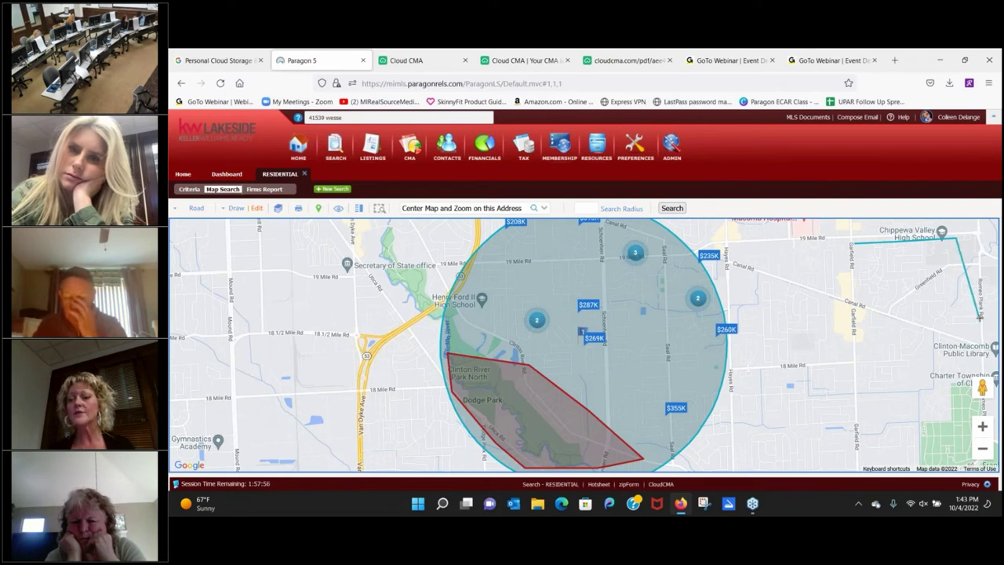
pyautogui.click(927, 375)
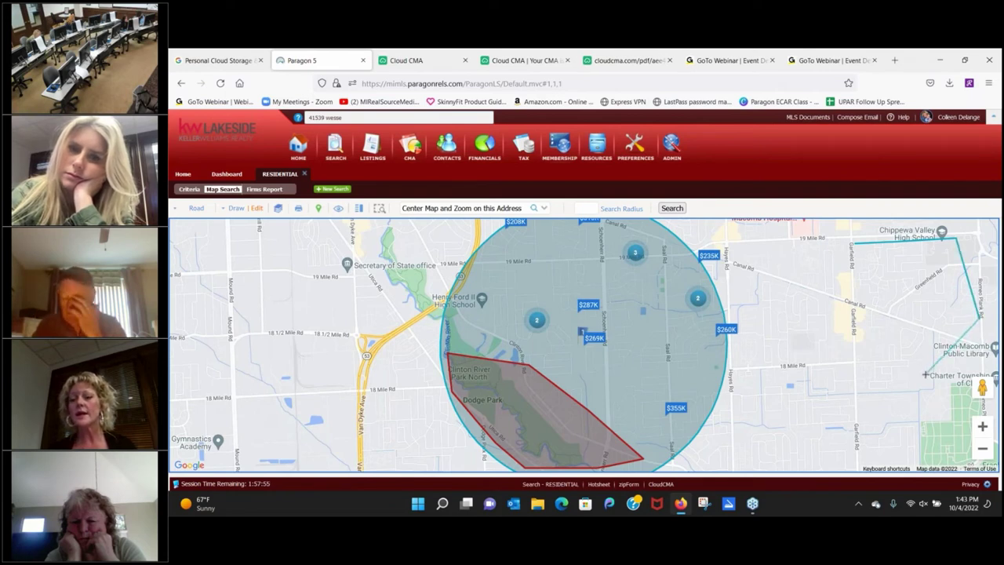
pyautogui.click(862, 382)
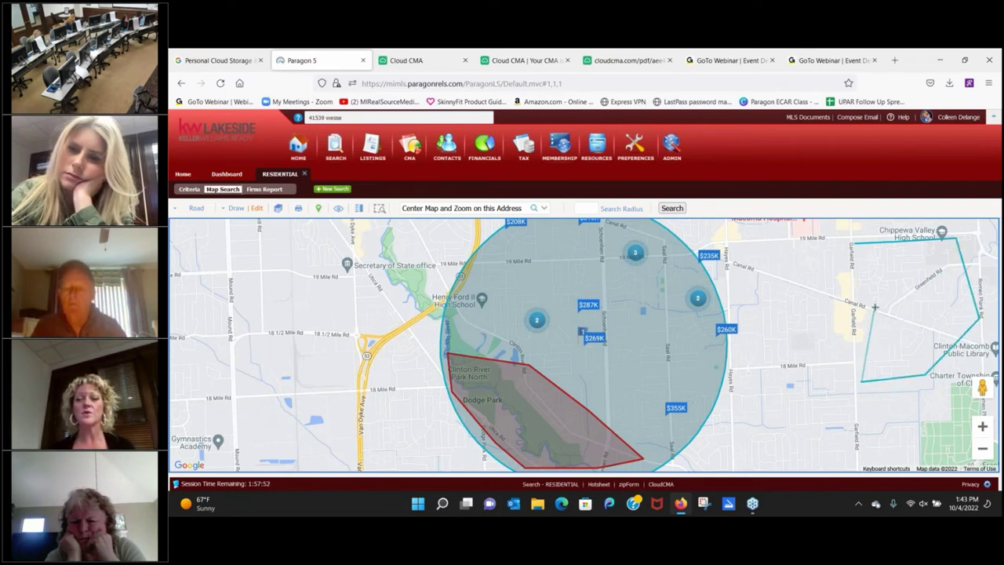
pyautogui.click(769, 301)
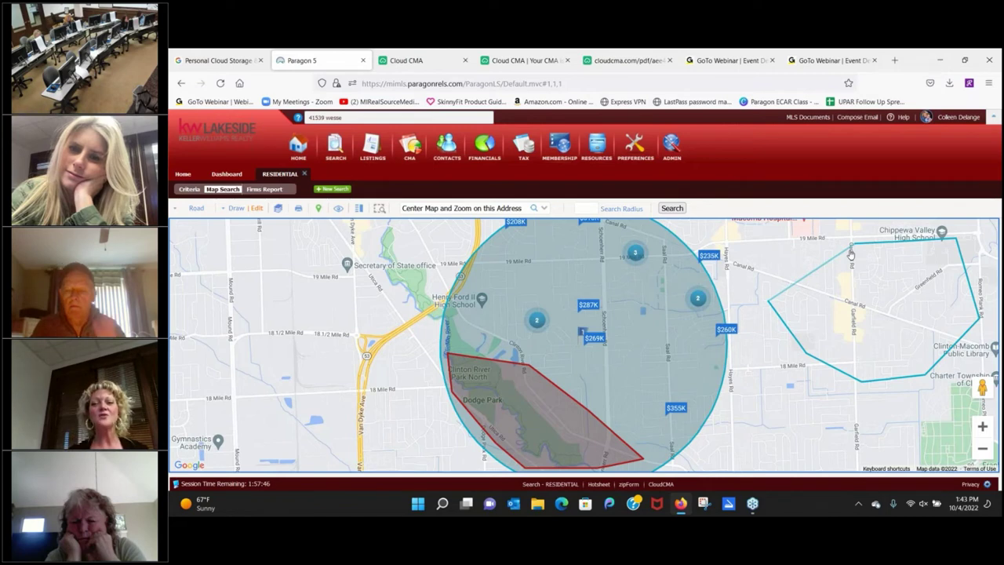
pyautogui.click(852, 248)
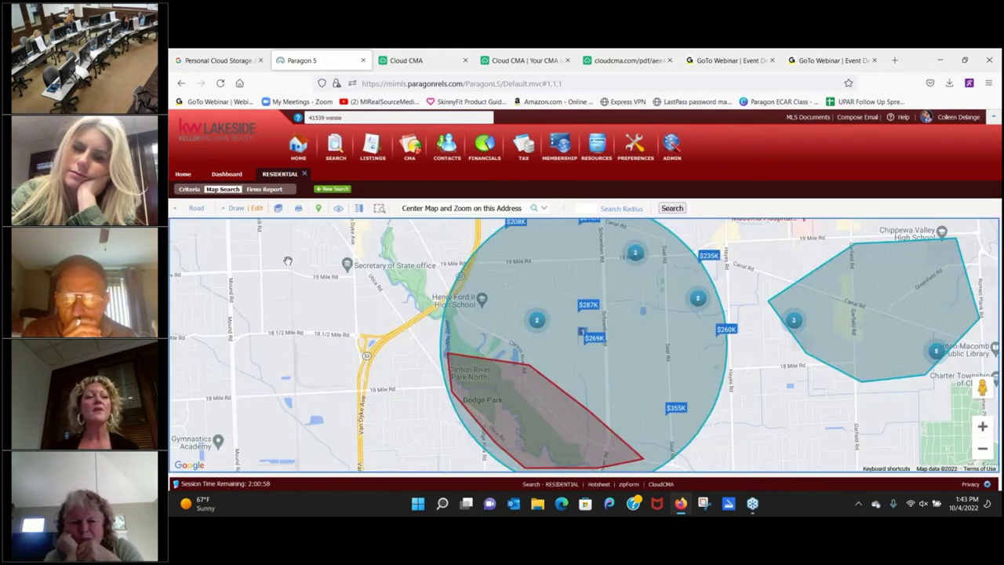
# Step: Delete the eastern polygon, then the remaining park polygon, from the shapes list
pyautogui.click(257, 208)
pyautogui.click(317, 316)
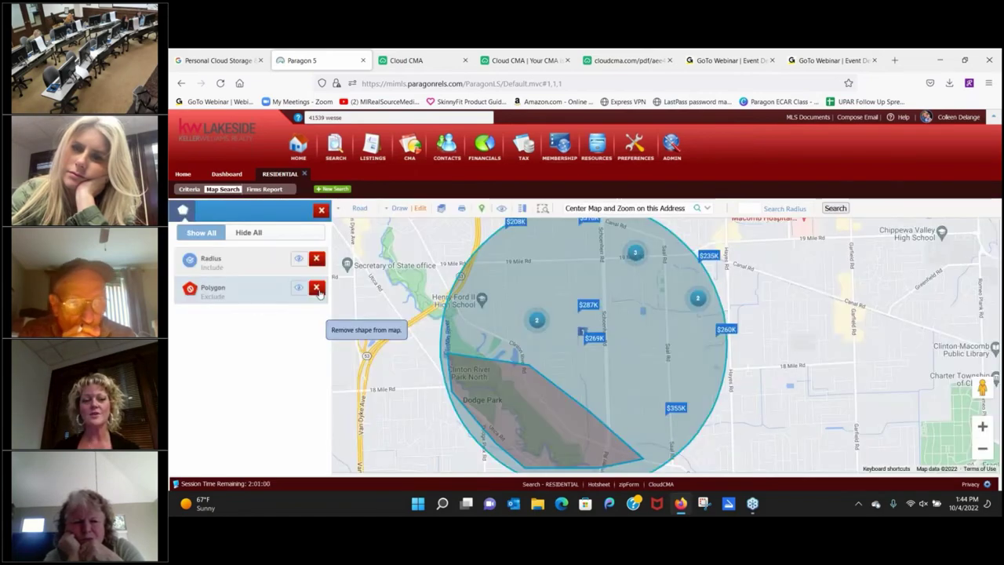
pyautogui.click(317, 287)
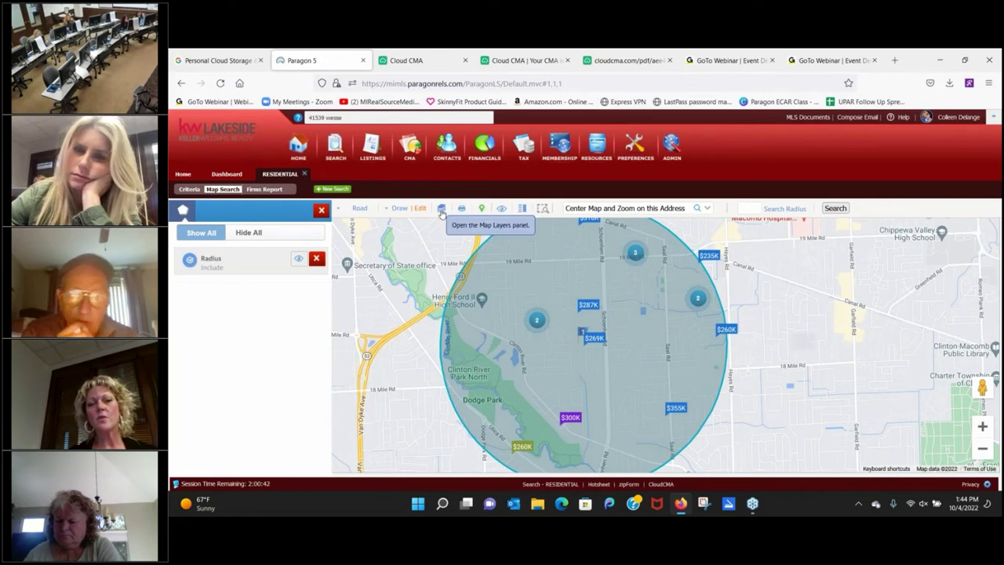
# Step: Turn on the Flood Plain map layer, then zoom in and pan to center the Clinton River area
pyautogui.click(443, 213)
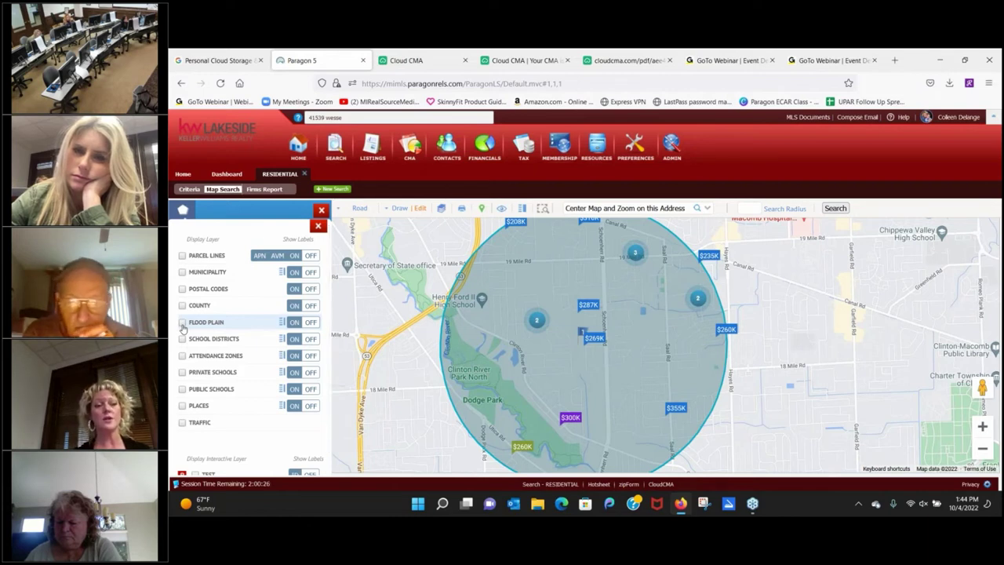
pyautogui.click(182, 322)
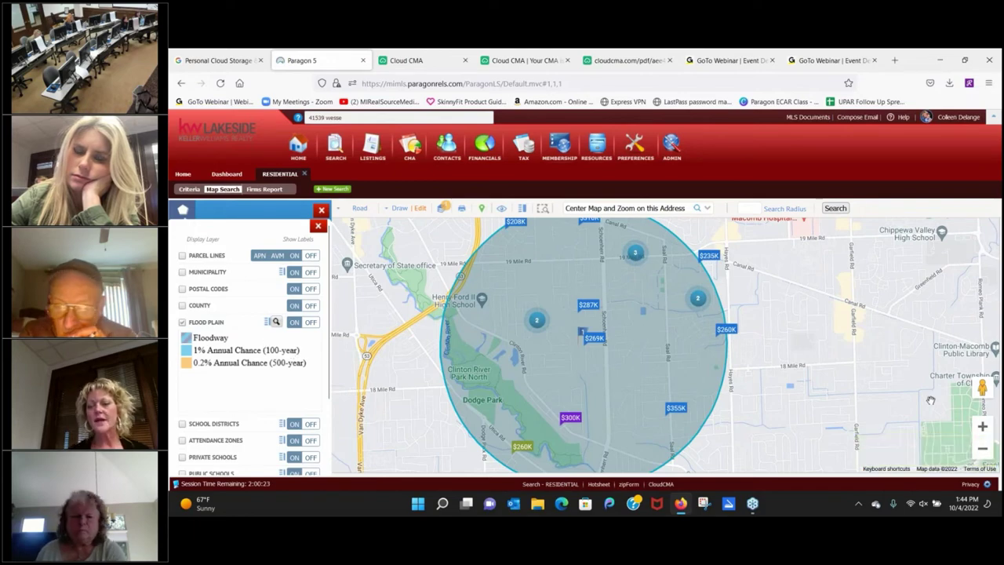
pyautogui.click(981, 427)
pyautogui.moveTo(648, 415); pyautogui.dragTo(724, 332)
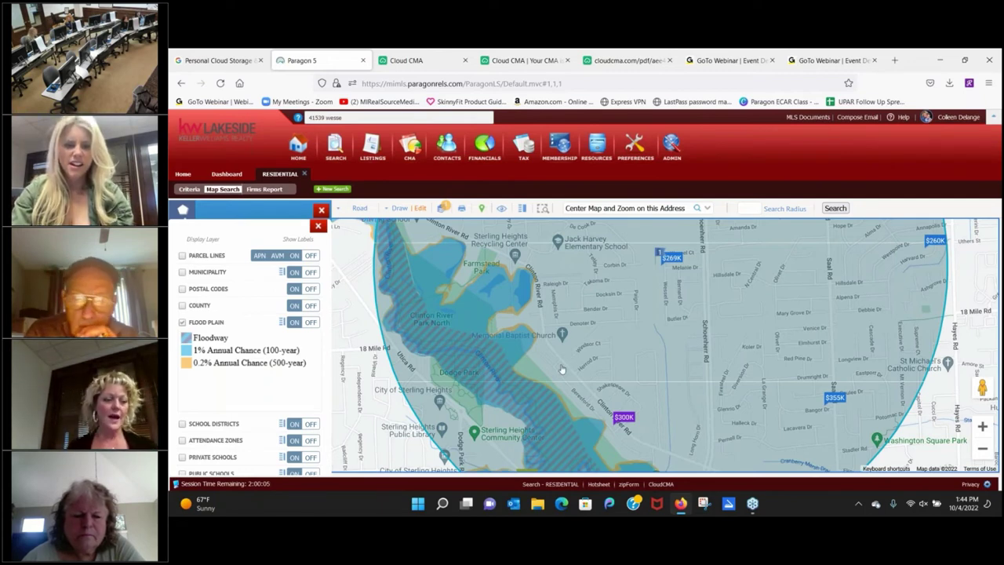
# Step: Swap the Flood Plain layer for Parcel Lines and zoom in two levels toward the neighbourhood streets
pyautogui.click(182, 323)
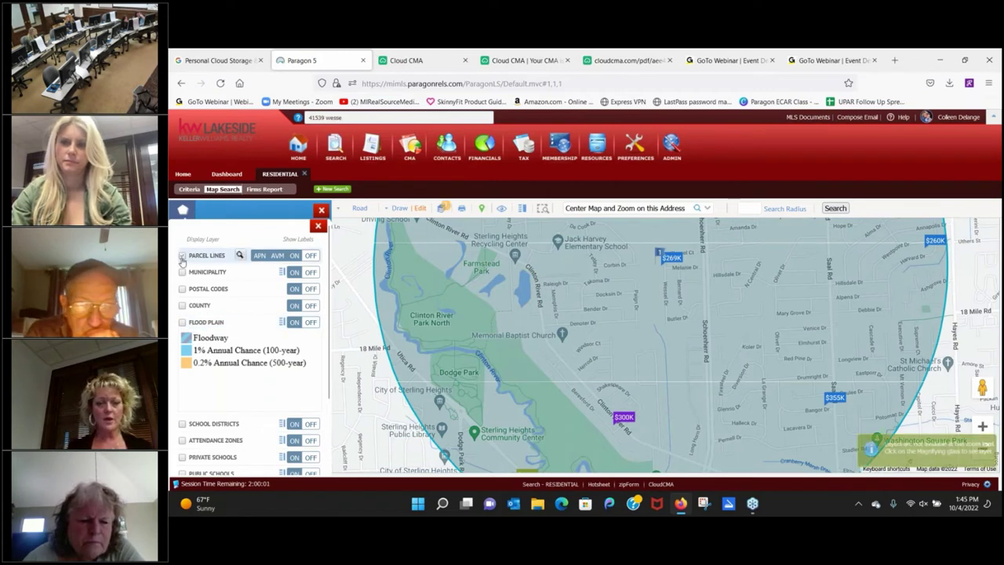
pyautogui.click(182, 256)
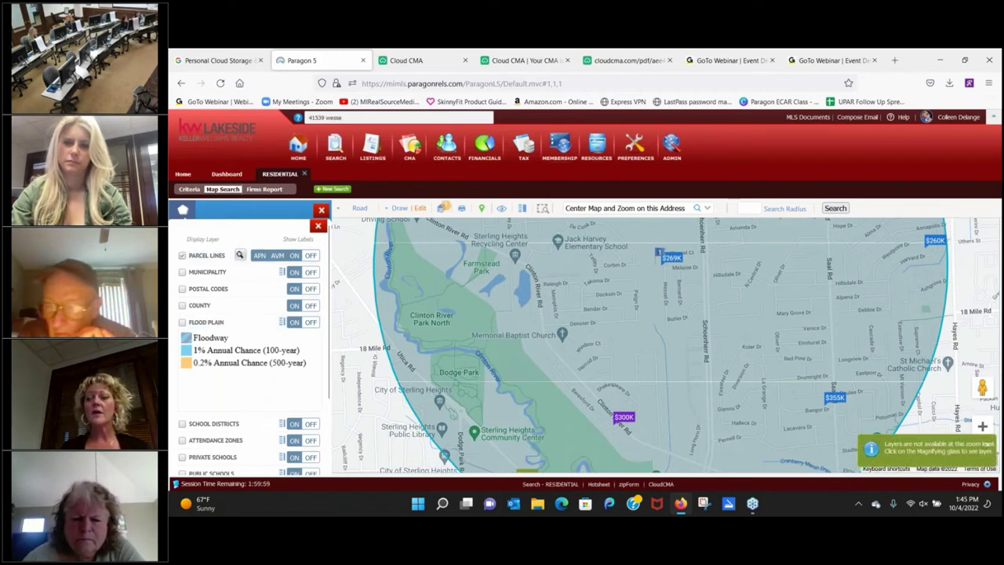
pyautogui.click(983, 427)
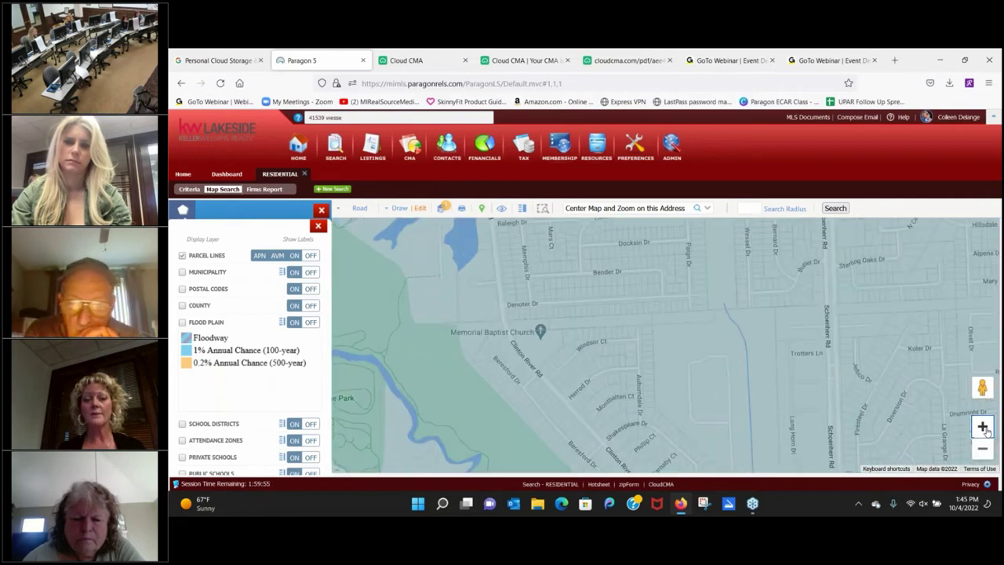
pyautogui.click(983, 427)
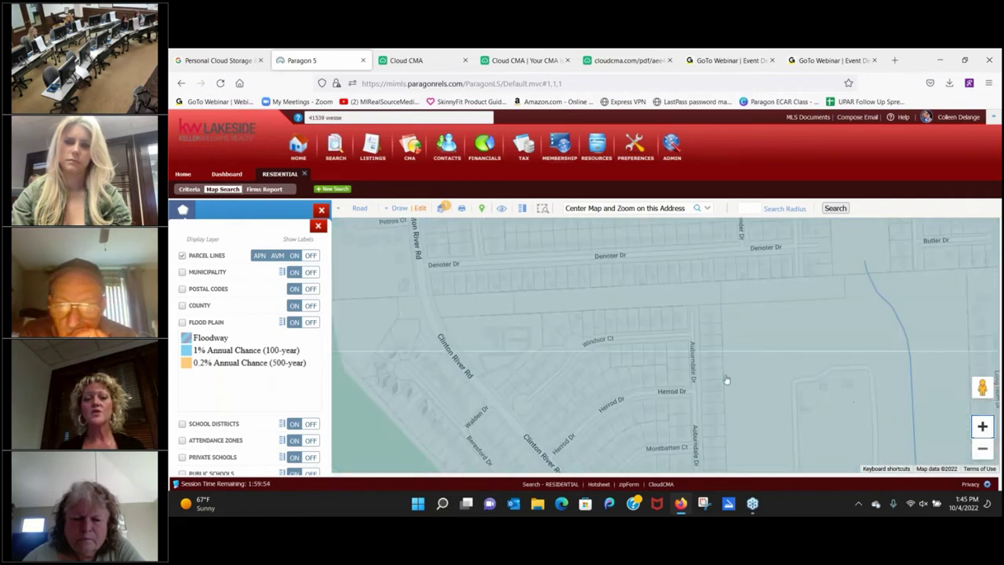
# Step: Look up the valuations of two Windsor Ct parcels, then close the property card
pyautogui.click(559, 357)
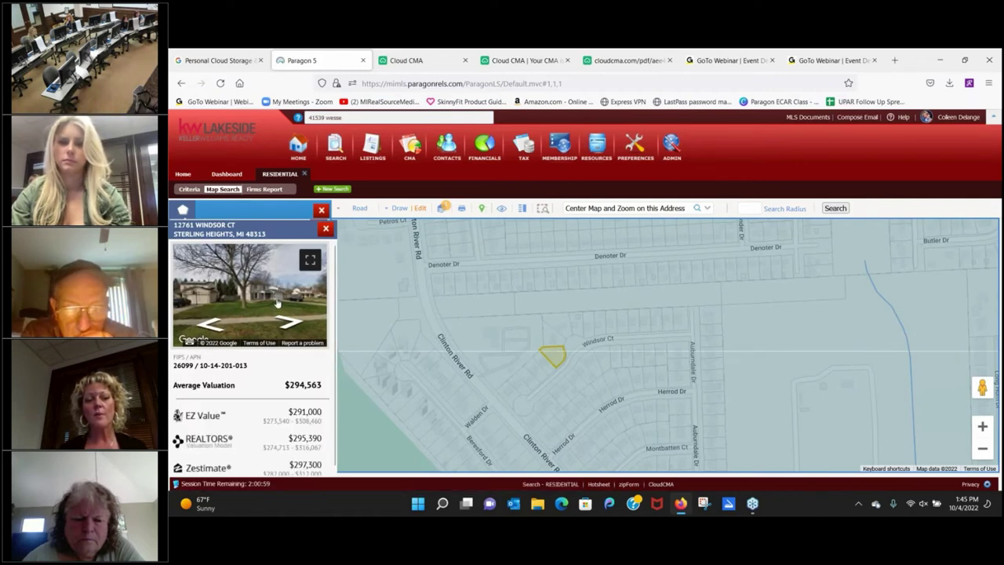
pyautogui.click(555, 357)
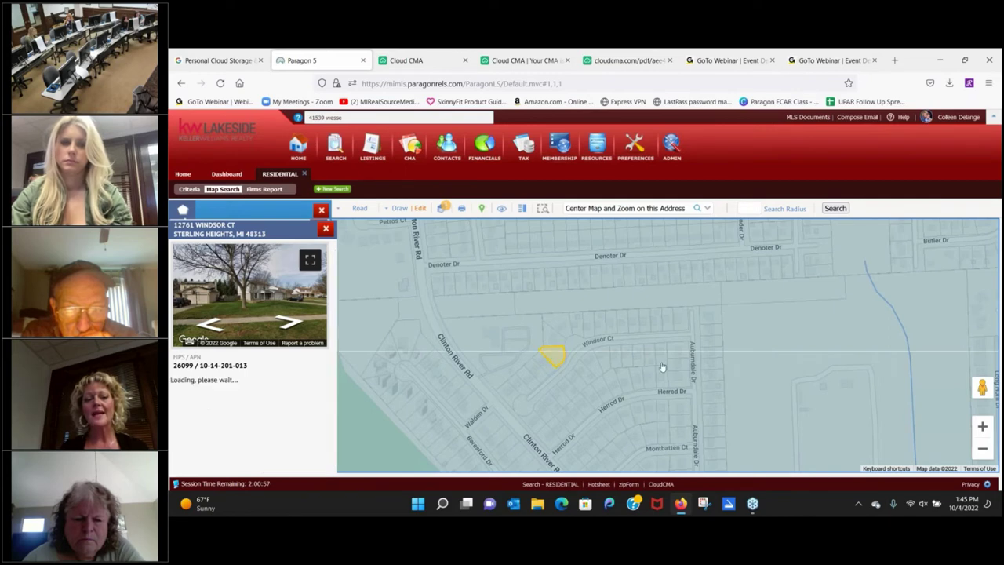
pyautogui.click(984, 430)
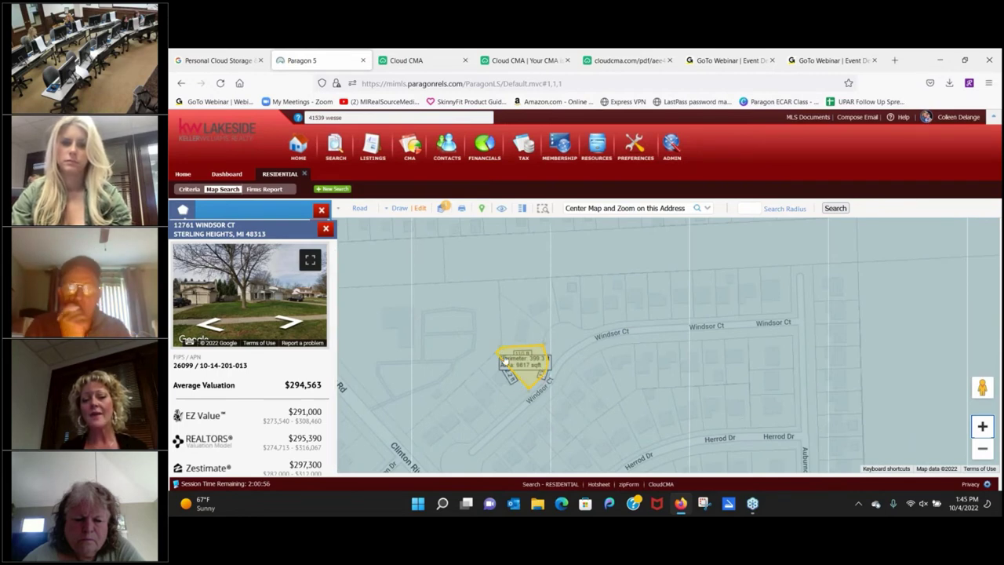
pyautogui.click(585, 323)
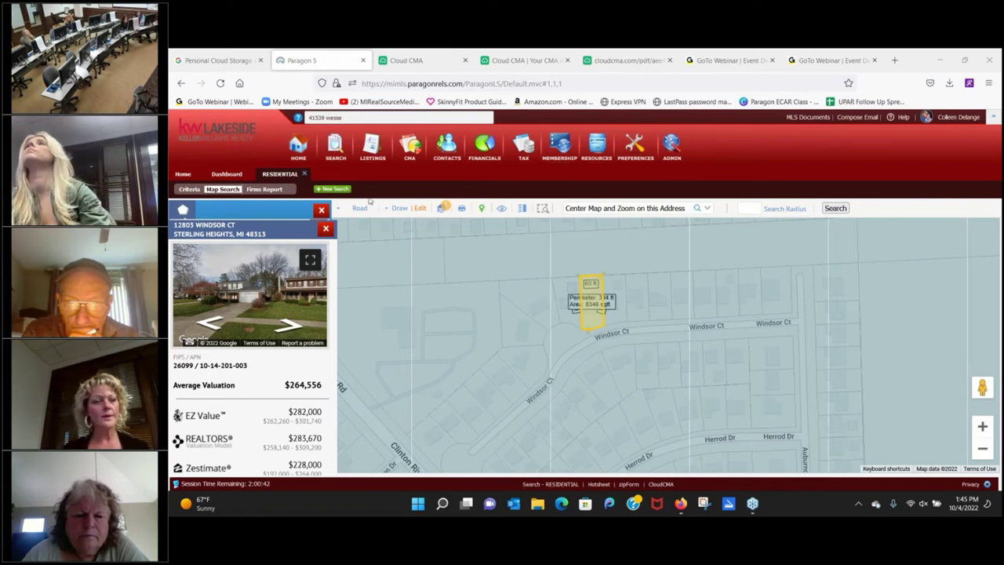
pyautogui.click(324, 229)
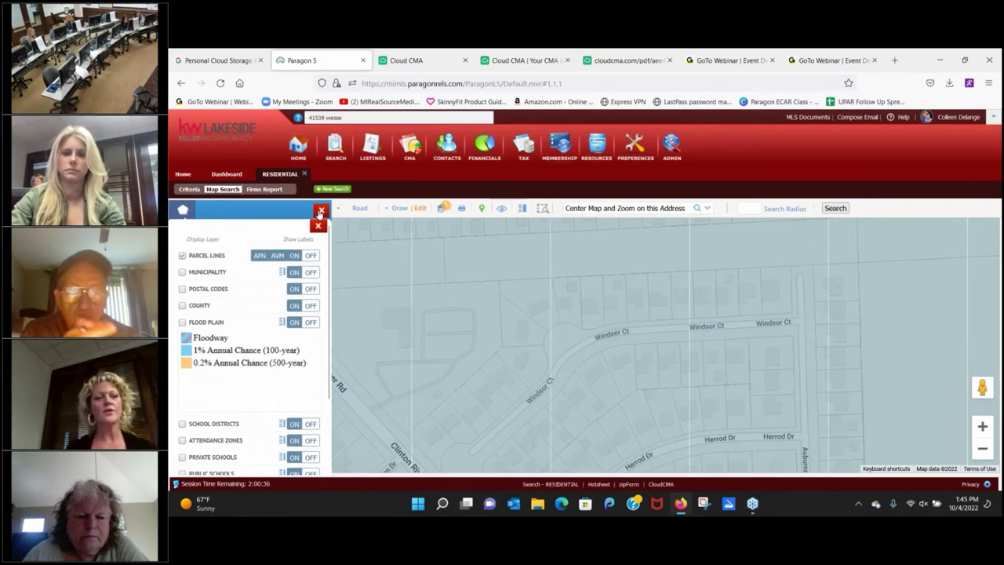
# Step: Close the shapes sidebar and layers panel, zooming out three levels to show the whole radius circle
pyautogui.click(320, 213)
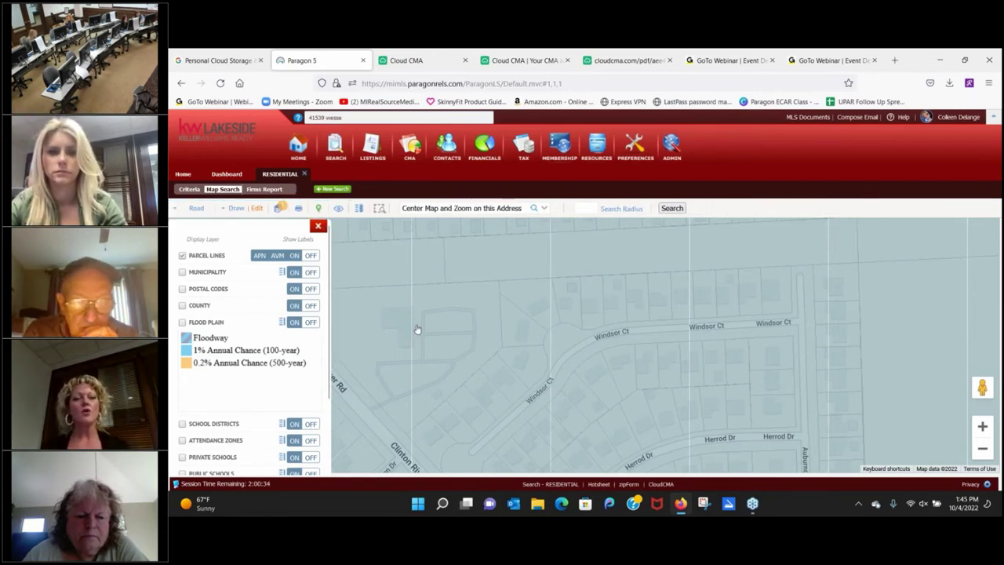
pyautogui.click(982, 449)
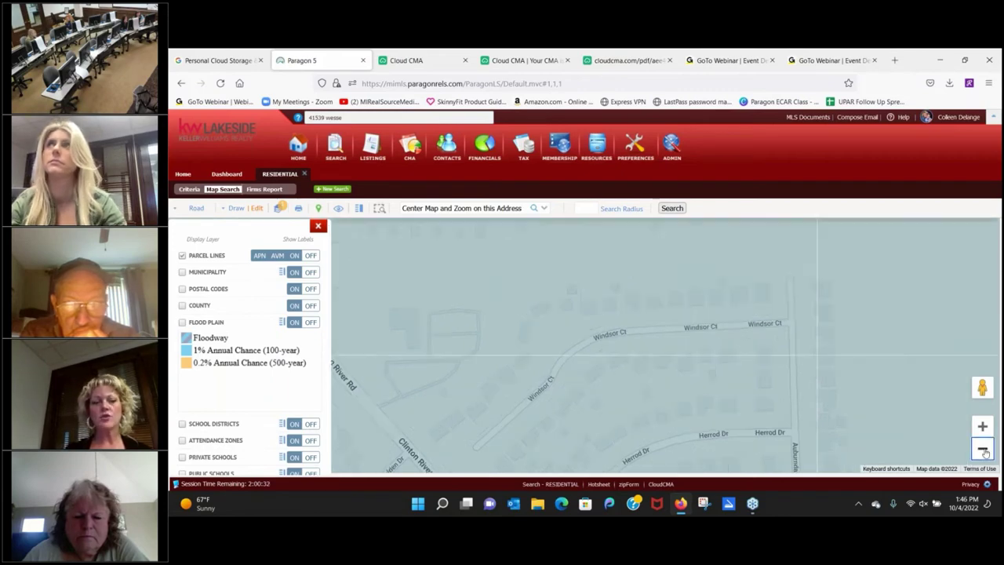
pyautogui.click(983, 449)
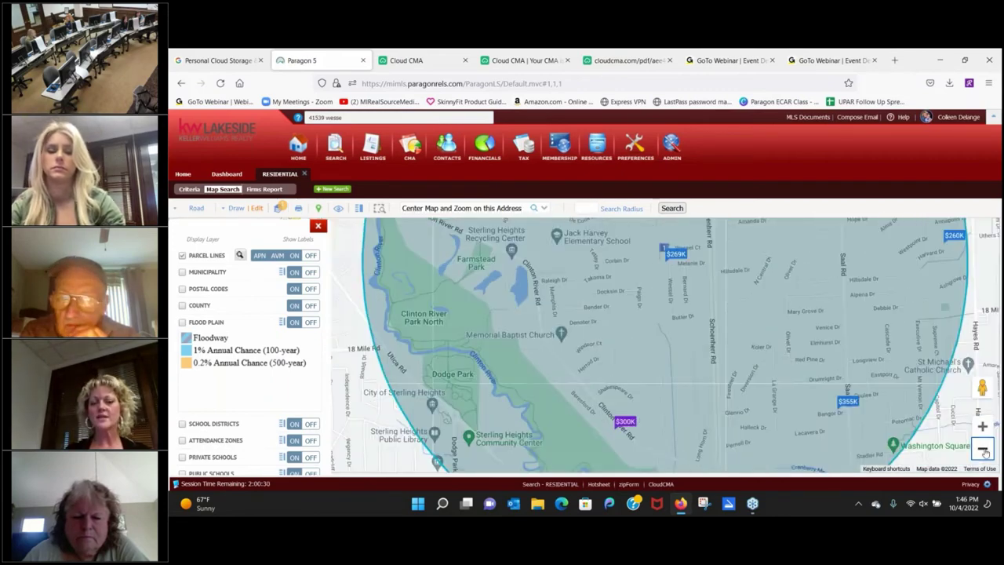
pyautogui.click(982, 449)
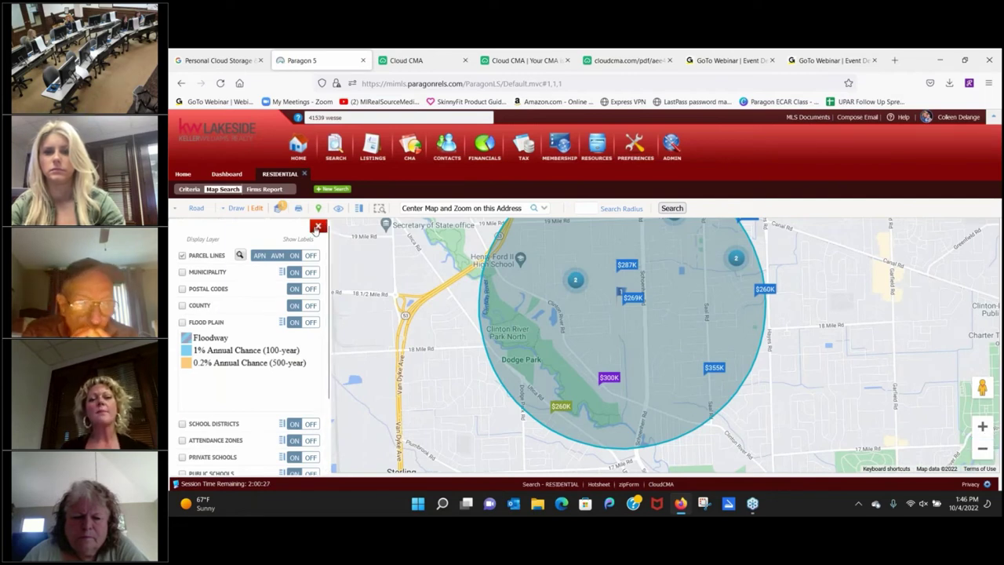
pyautogui.click(318, 227)
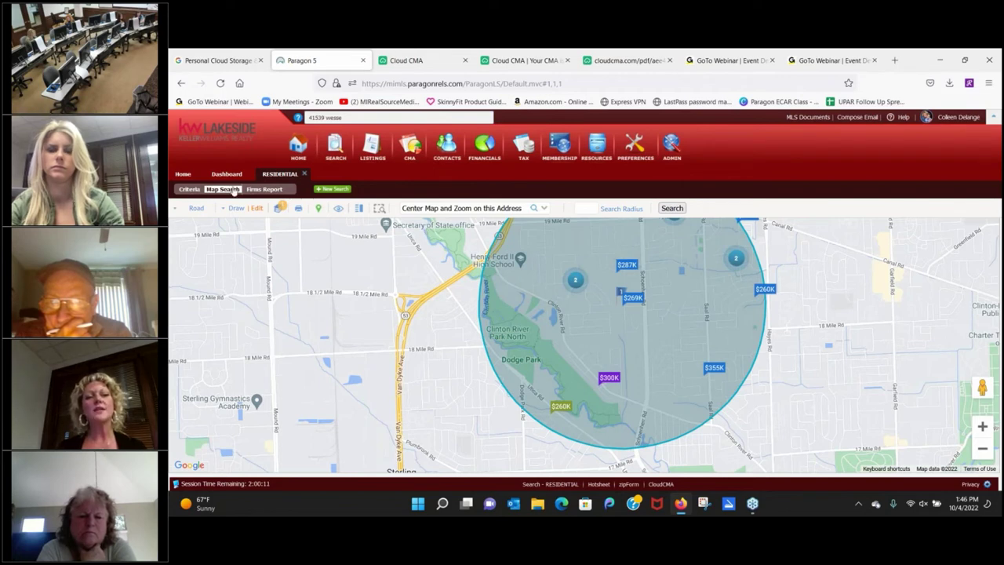
# Step: Return to the Criteria form, which now lists Map Shape 1: Radius and 16 matching listings
pyautogui.click(189, 189)
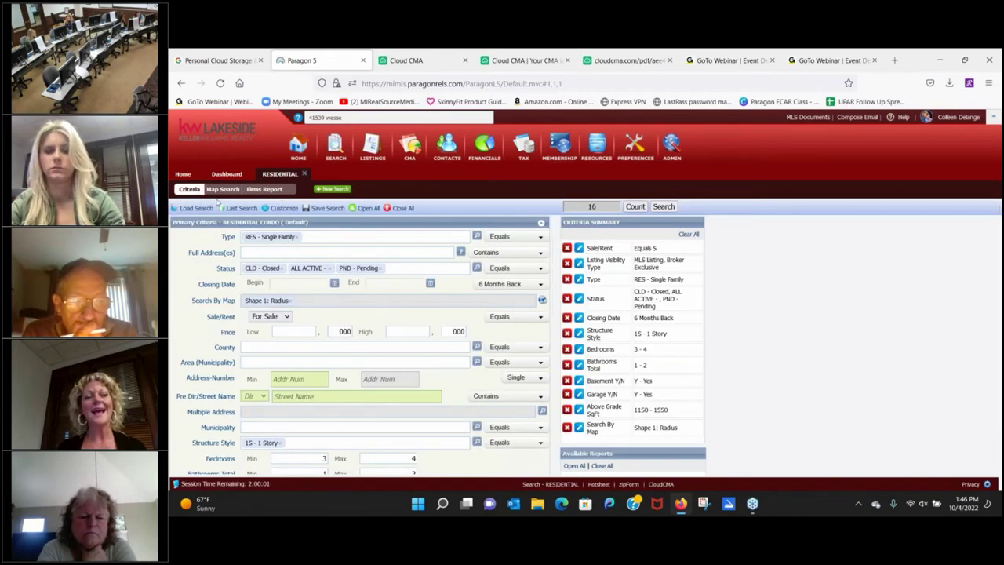
pyautogui.click(223, 190)
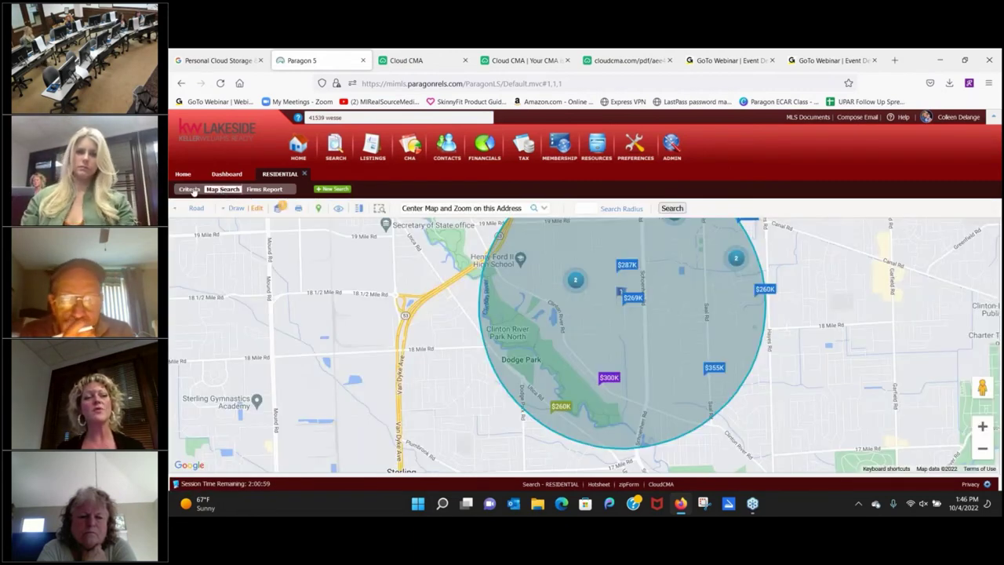
pyautogui.click(196, 191)
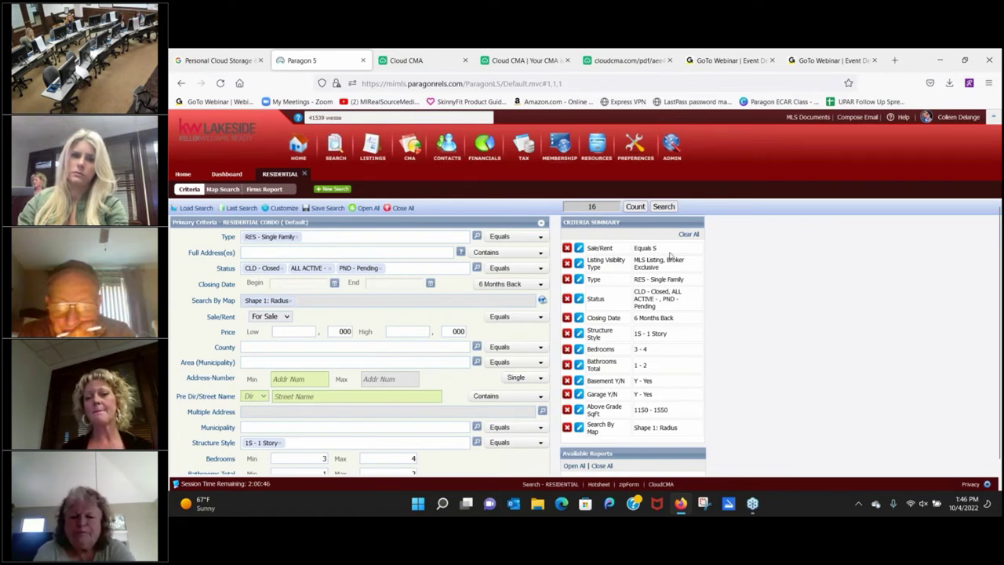
# Step: Run the search to list the 16 radius matches in the results spreadsheet
pyautogui.click(665, 206)
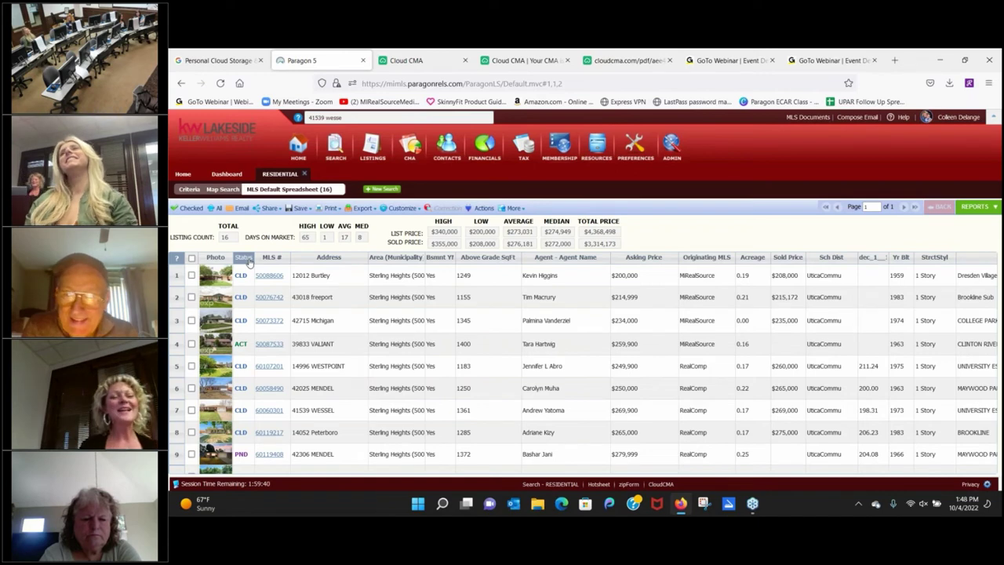
# Step: Sort the results by status and check the Valiant, Utah, Freeport, Wessel and one more comparable
pyautogui.click(248, 266)
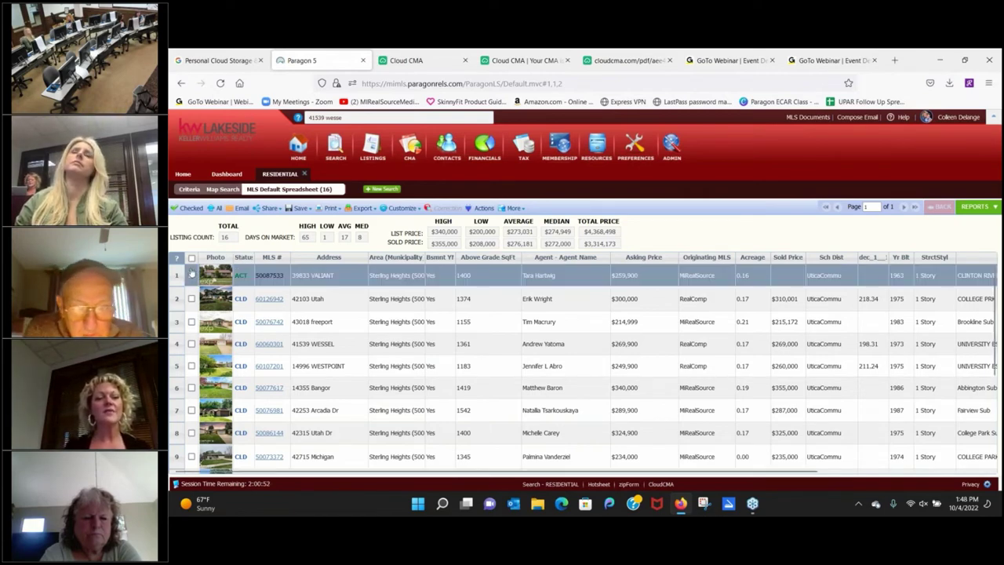
pyautogui.click(192, 276)
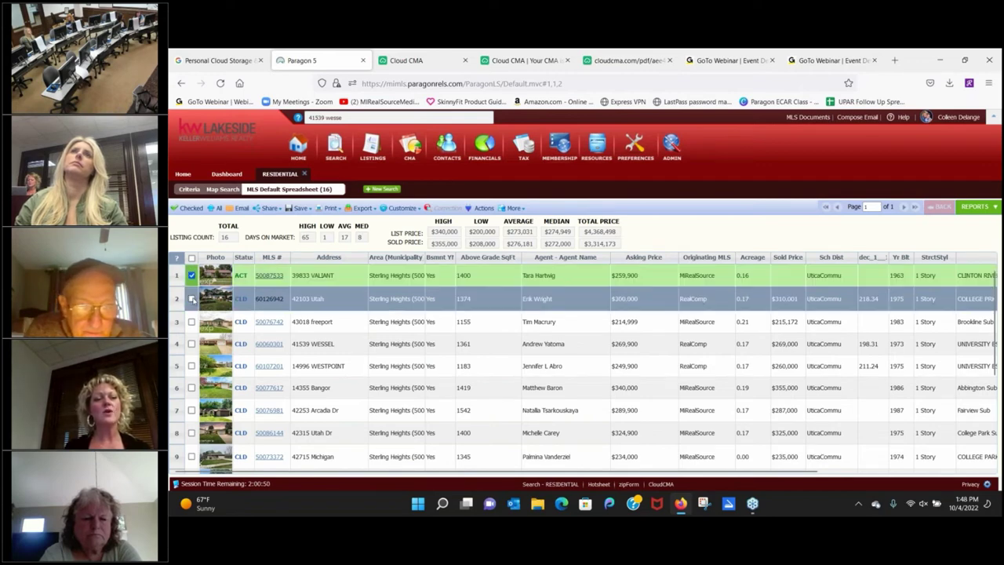
pyautogui.click(191, 299)
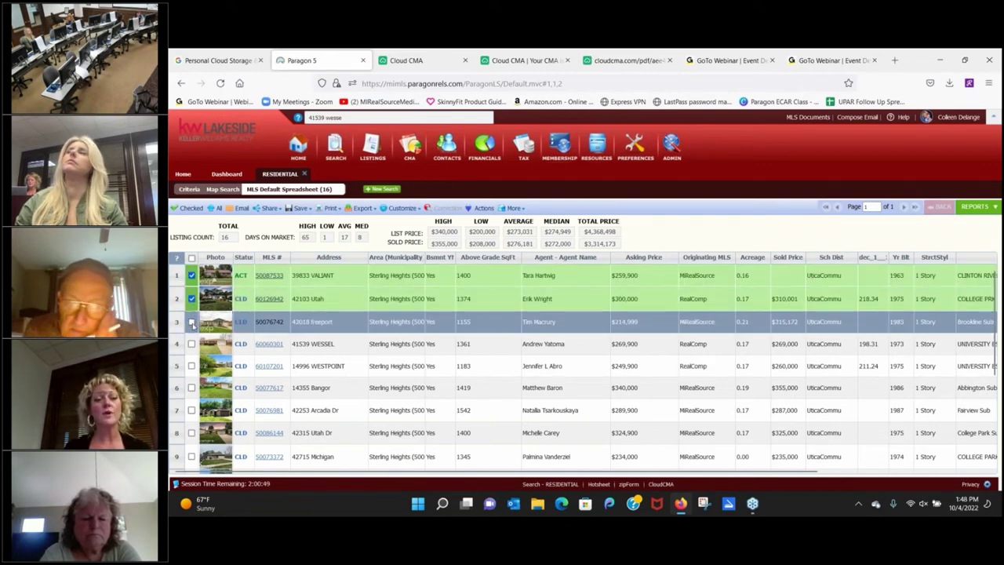
pyautogui.click(191, 322)
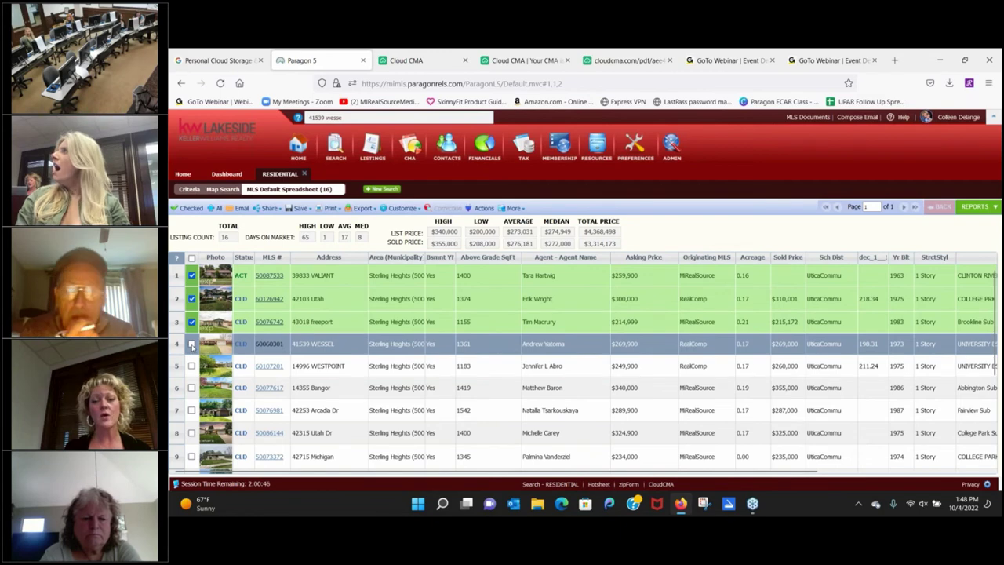
pyautogui.click(192, 344)
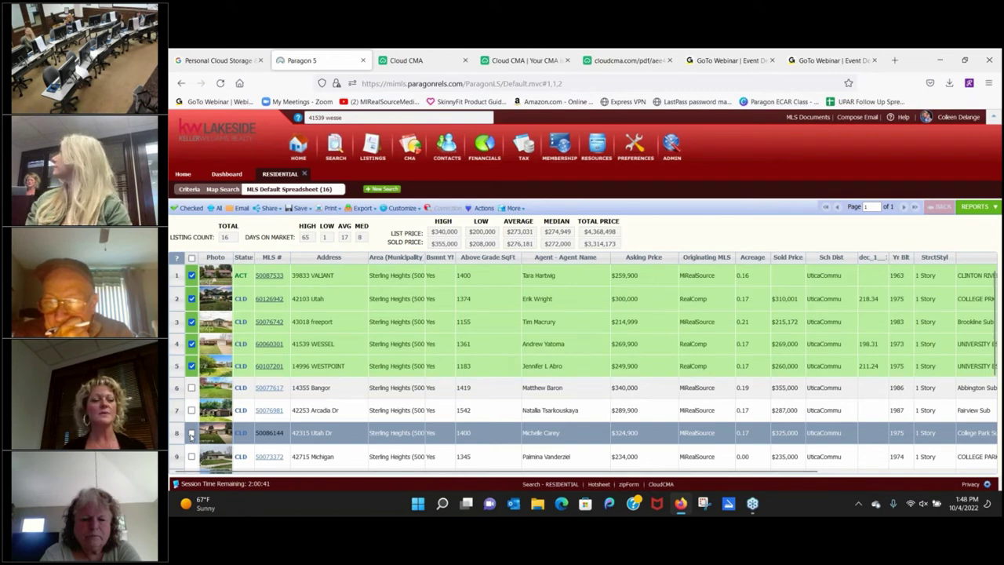
pyautogui.click(192, 457)
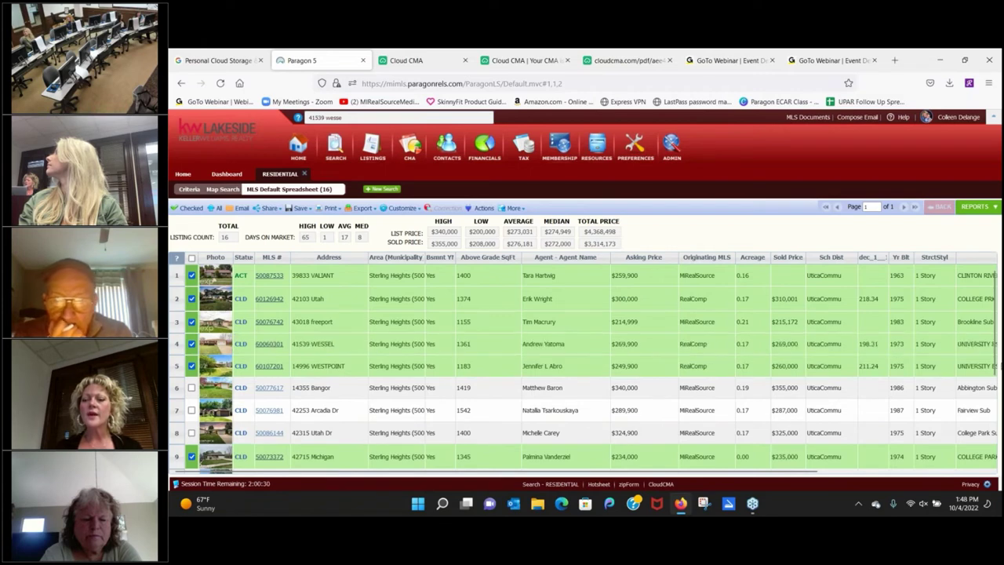
# Step: Add the Mendel, Heron and Beresford listings, then show only the nine checked rows
pyautogui.moveTo(997, 366); pyautogui.dragTo(980, 455)
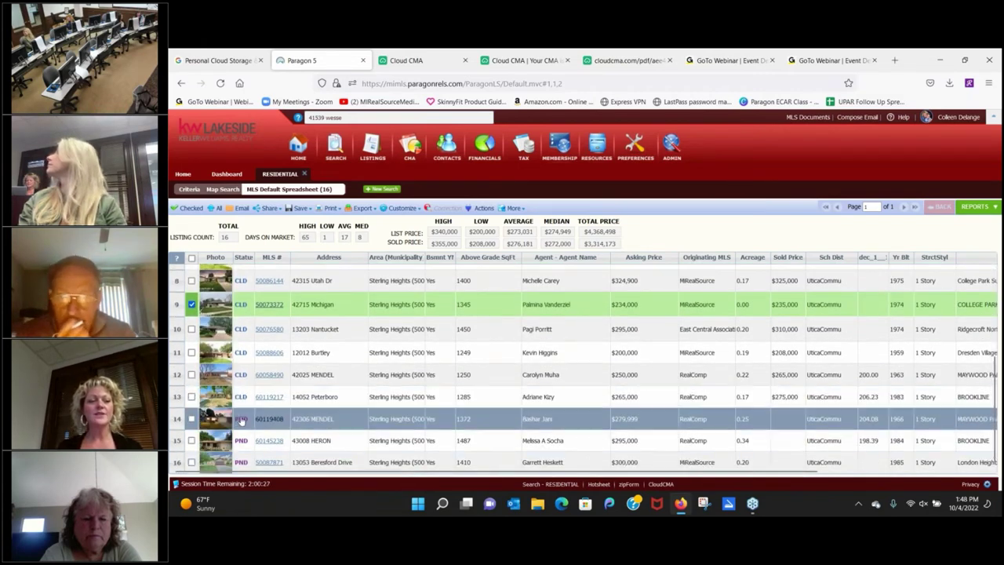
pyautogui.click(191, 420)
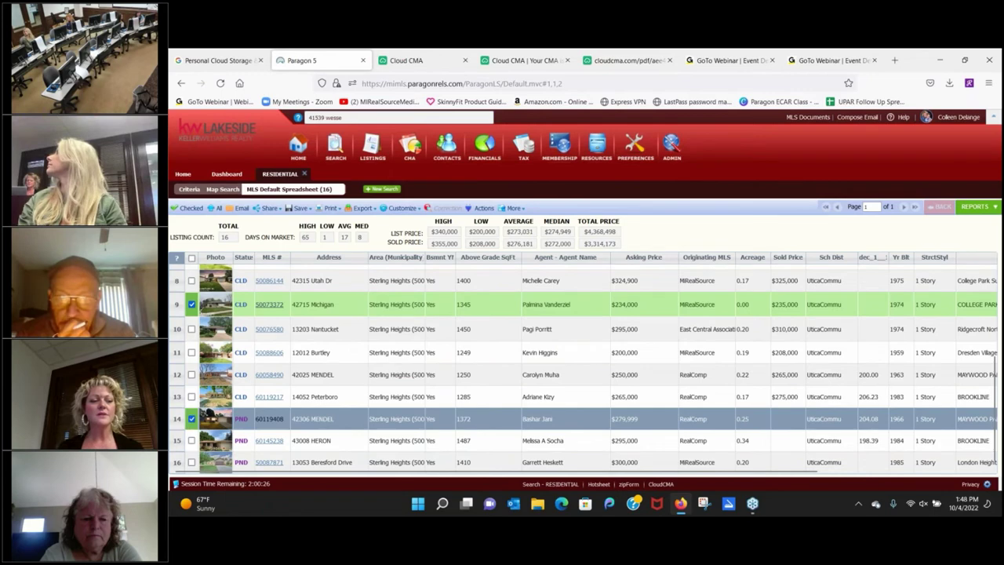
pyautogui.click(190, 442)
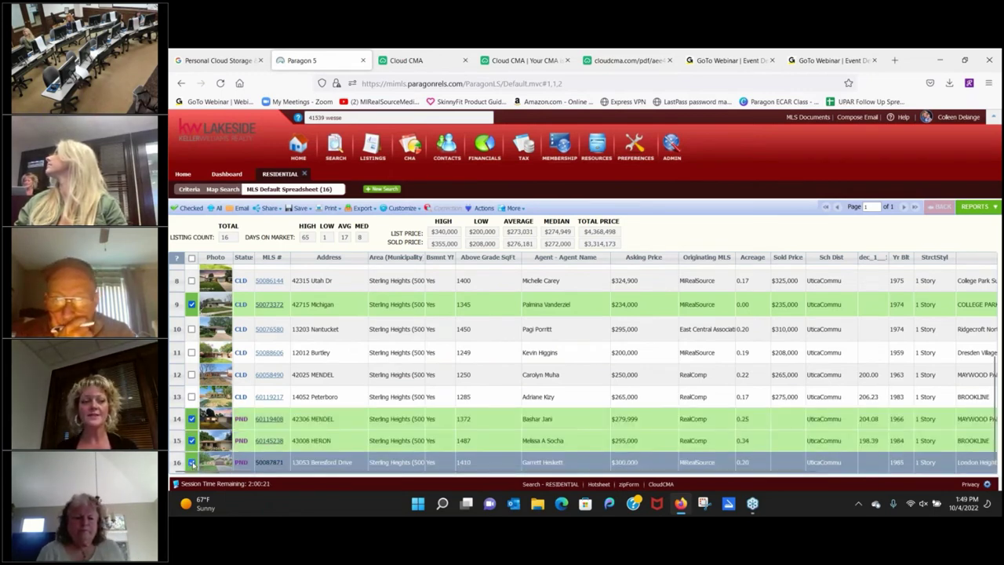
pyautogui.click(191, 463)
pyautogui.click(189, 208)
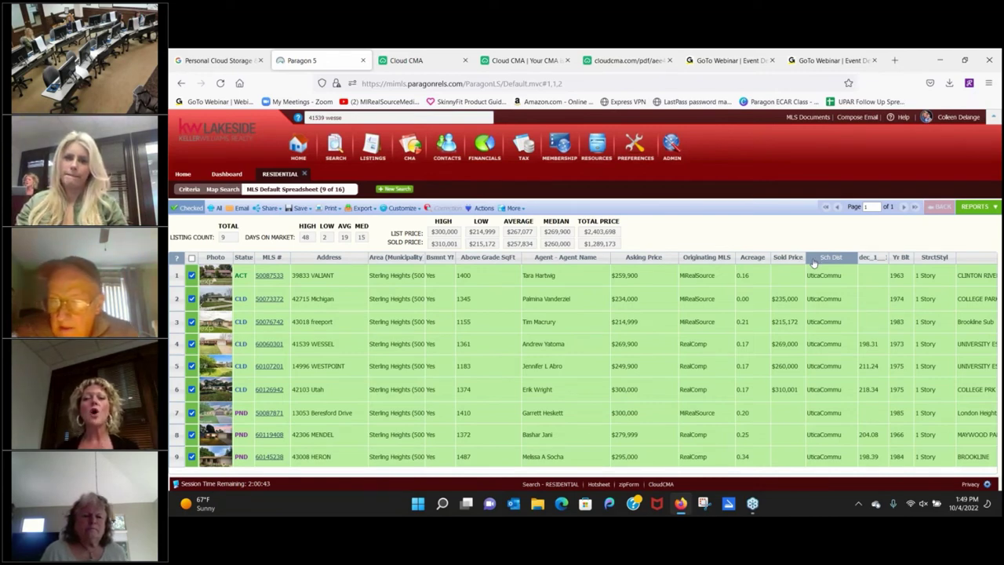
# Step: Drag the Sch Dist column beside Above Grade SqFt and bring up the Actions panel for the checked listings
pyautogui.moveTo(814, 263)
pyautogui.mouseDown()
pyautogui.moveTo(538, 284)
pyautogui.moveTo(533, 294)
pyautogui.mouseUp()
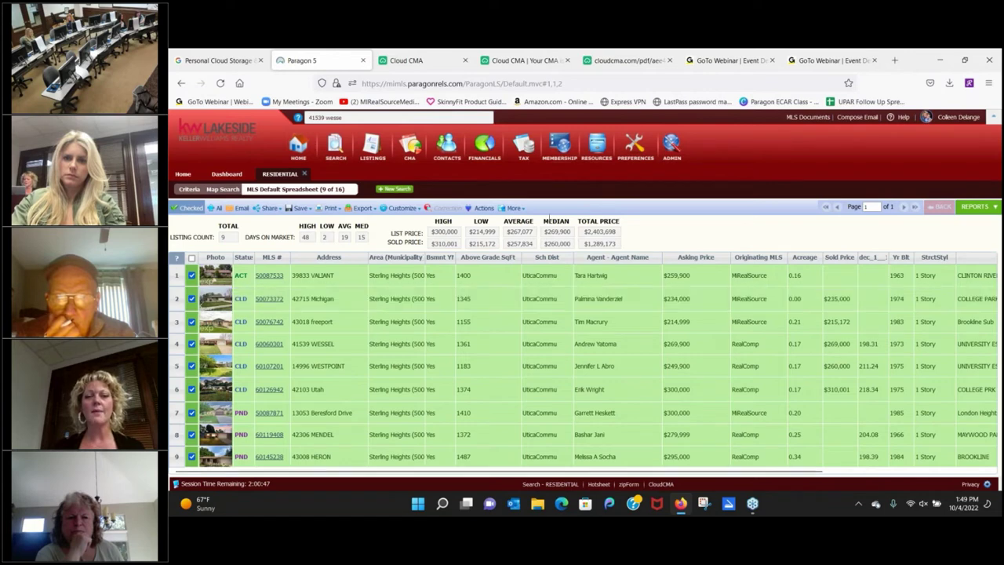
pyautogui.click(485, 208)
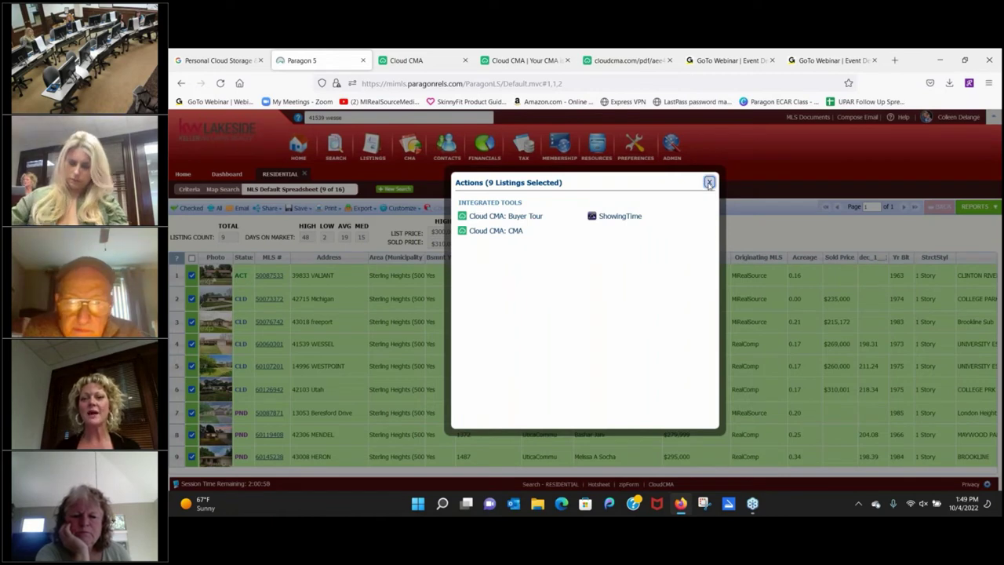
# Step: Close and reopen Actions, then choose Cloud CMA: CMA for the nine checked listings
pyautogui.click(709, 183)
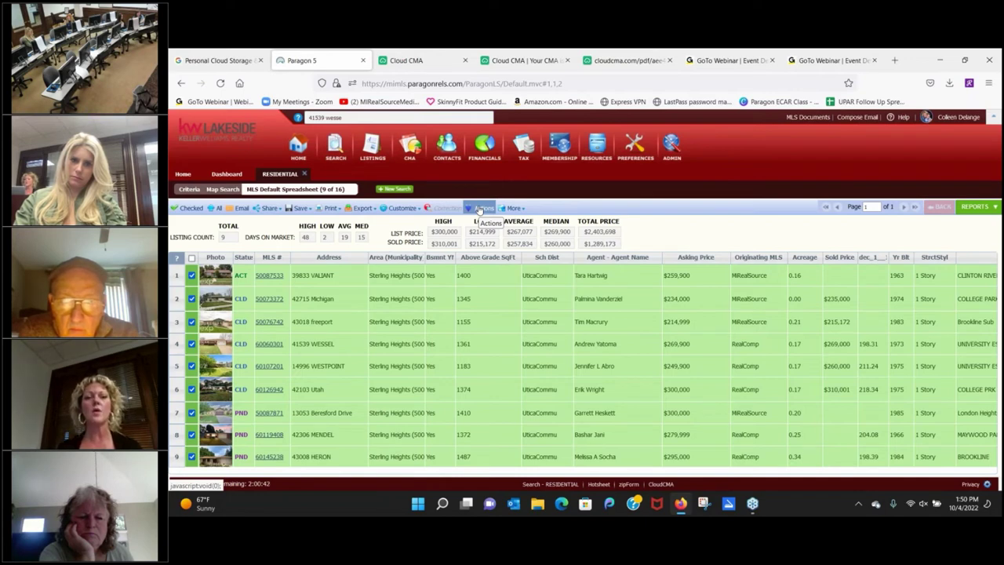
pyautogui.click(480, 209)
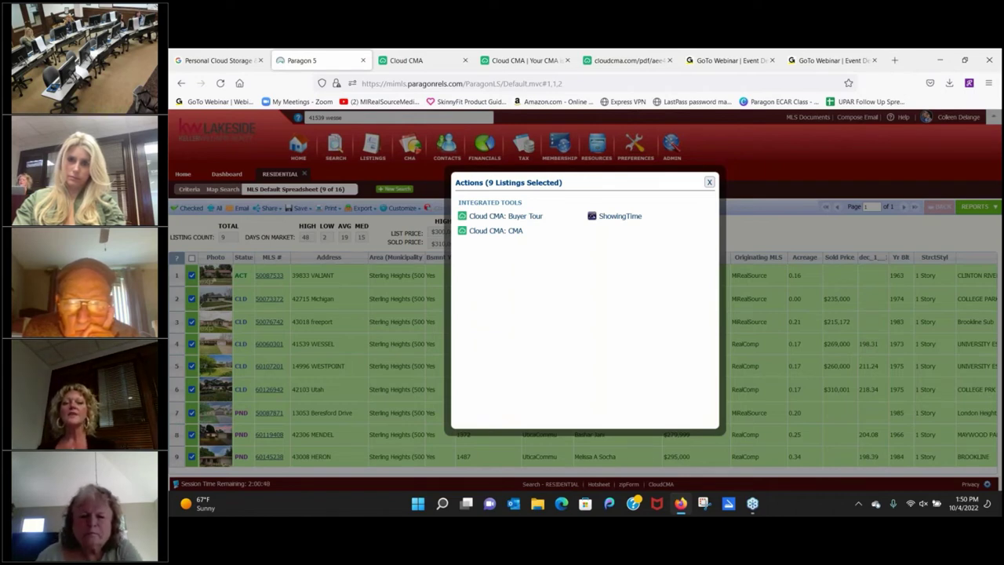
pyautogui.click(486, 236)
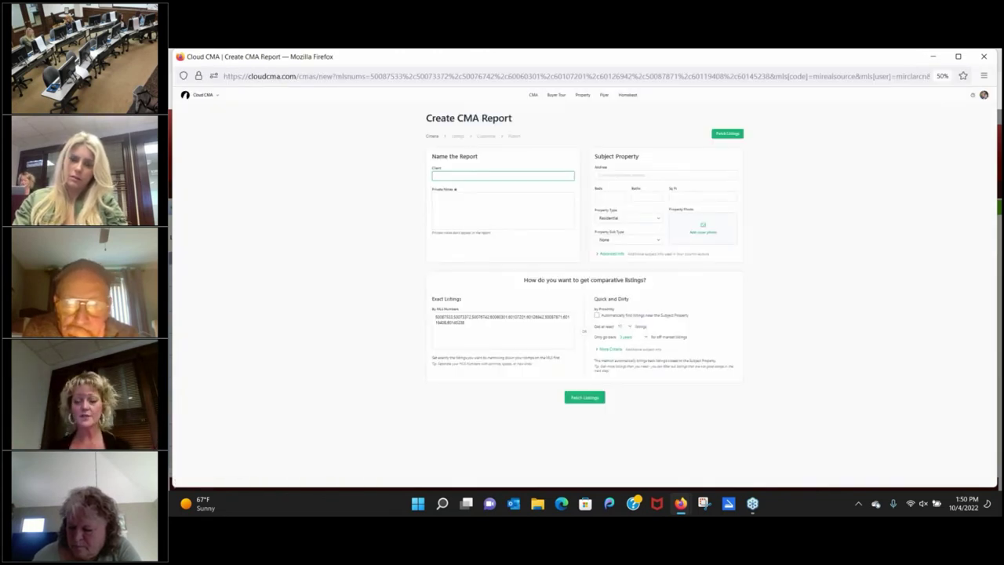
# Step: Adjust the page zoom, enter the client's name in the Client field, and move on to Private Notes
pyautogui.hotkey('ctrl', '-')
pyautogui.hotkey('ctrl', '+')
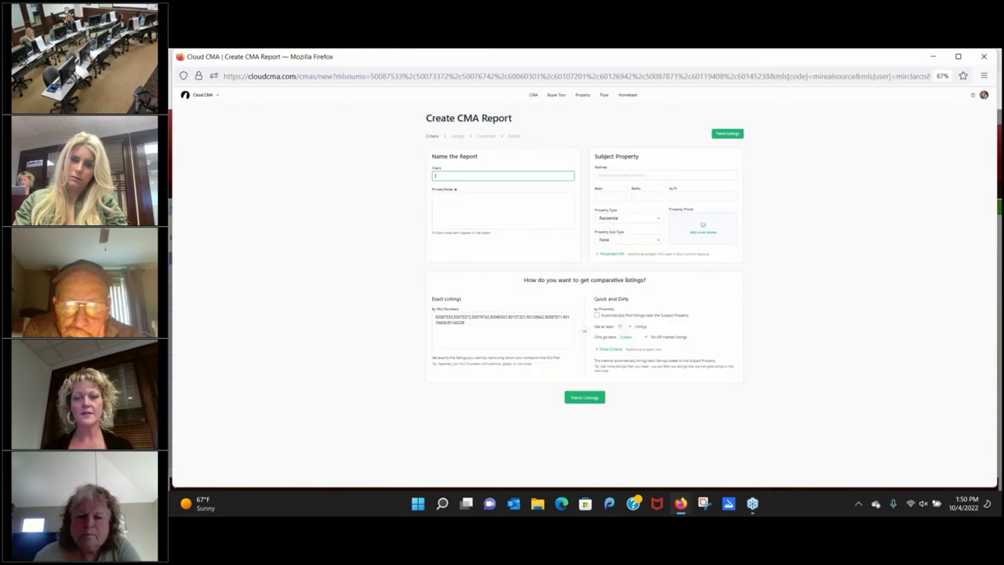
pyautogui.hotkey('ctrl', '+')
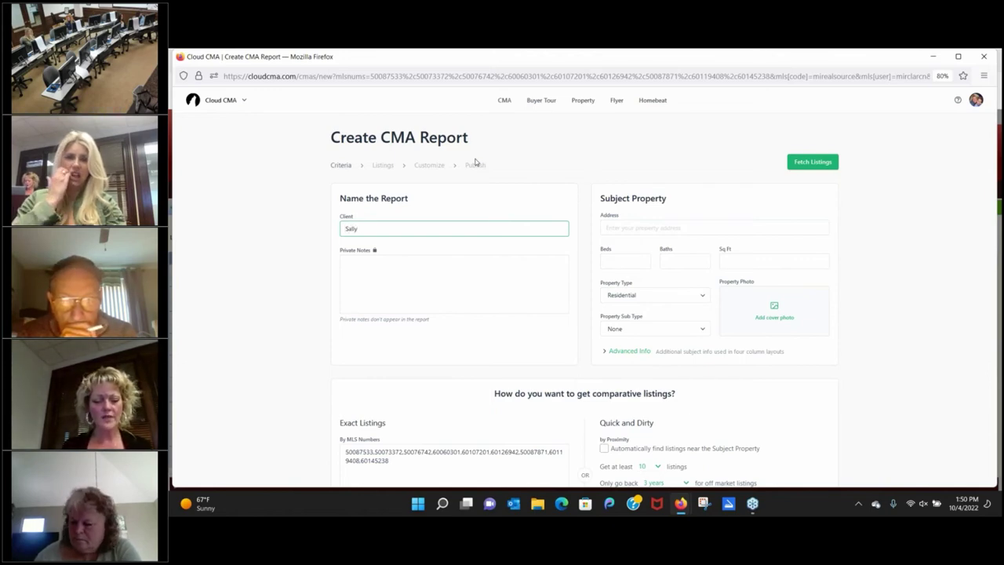
pyautogui.write('n Seller')
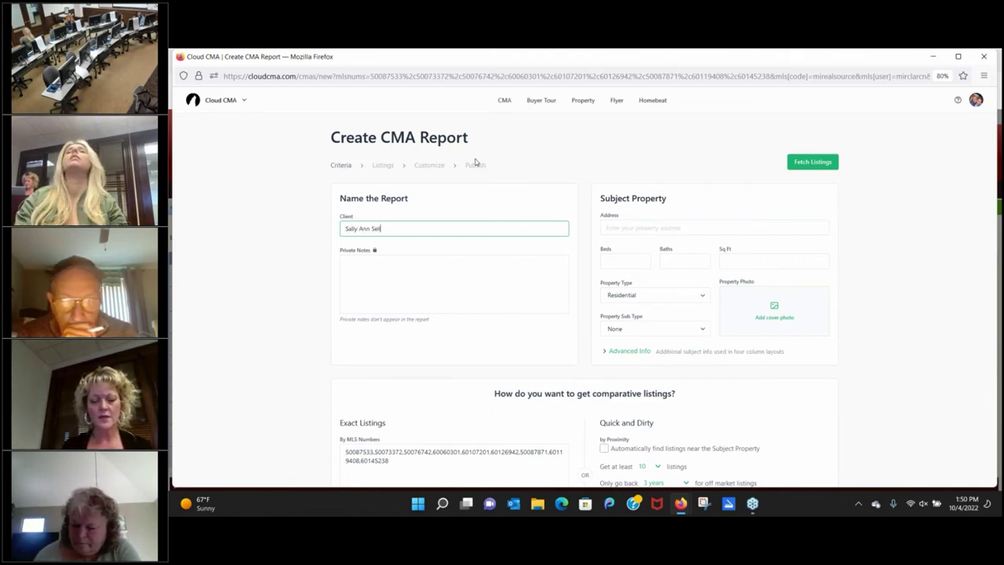
pyautogui.click(455, 270)
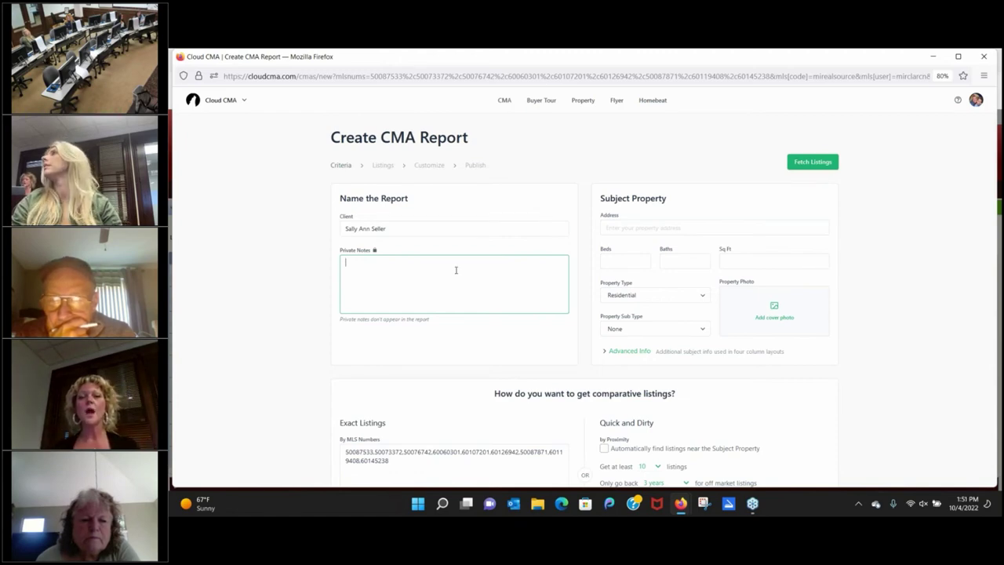
# Step: Enter the subject property's Wessel Drive address, pick the matching suggestion, and expand Advanced Info
pyautogui.click(653, 230)
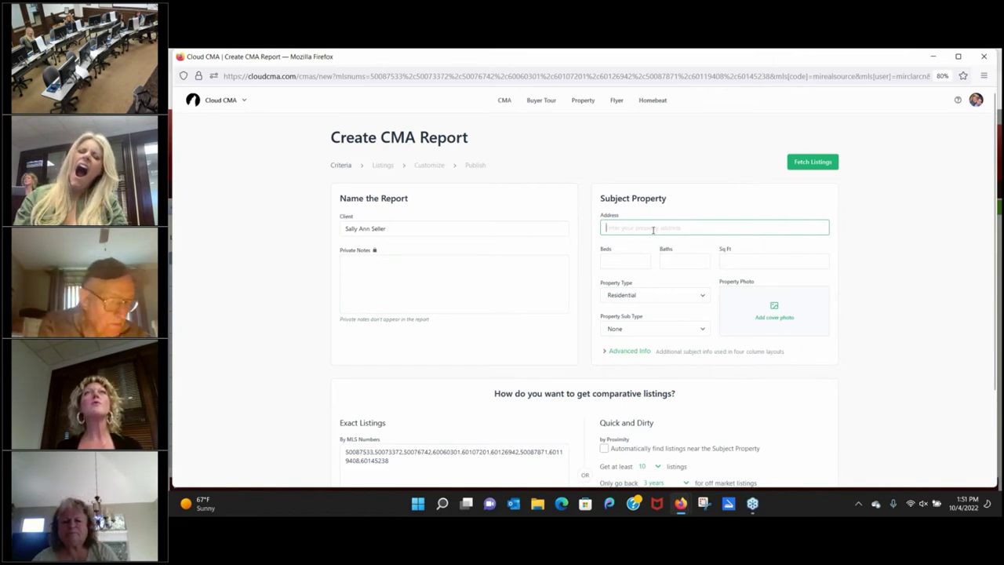
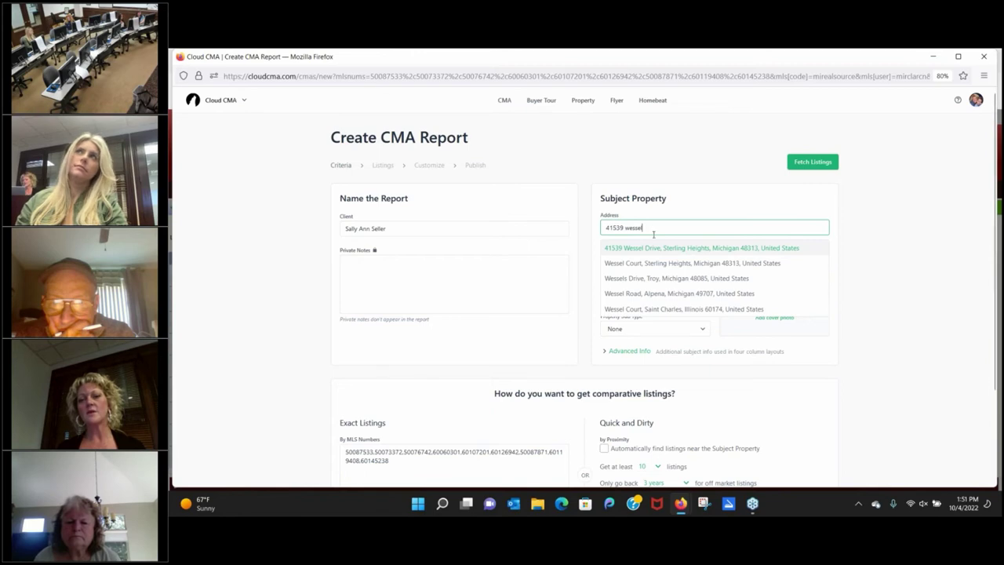
pyautogui.click(657, 248)
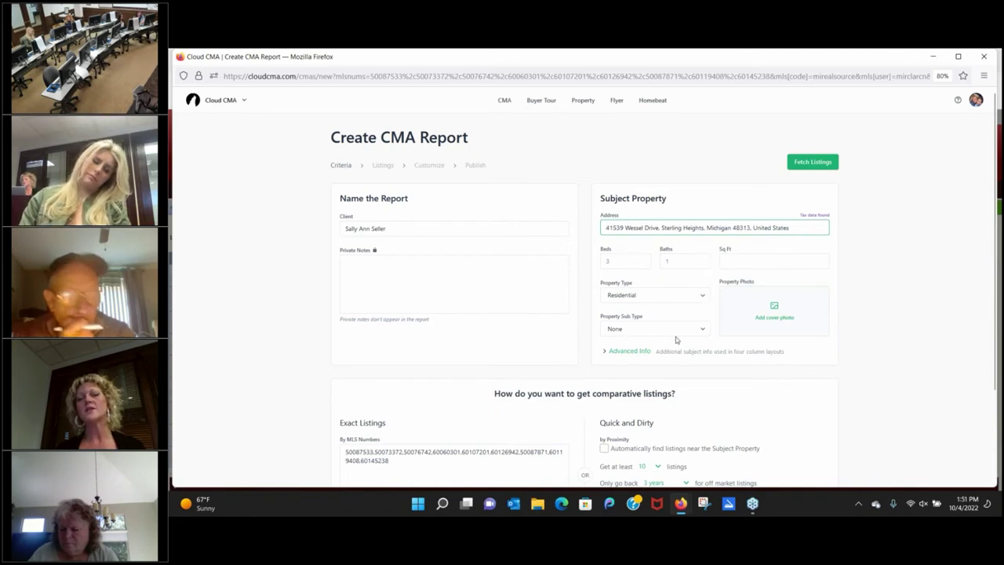
pyautogui.click(627, 352)
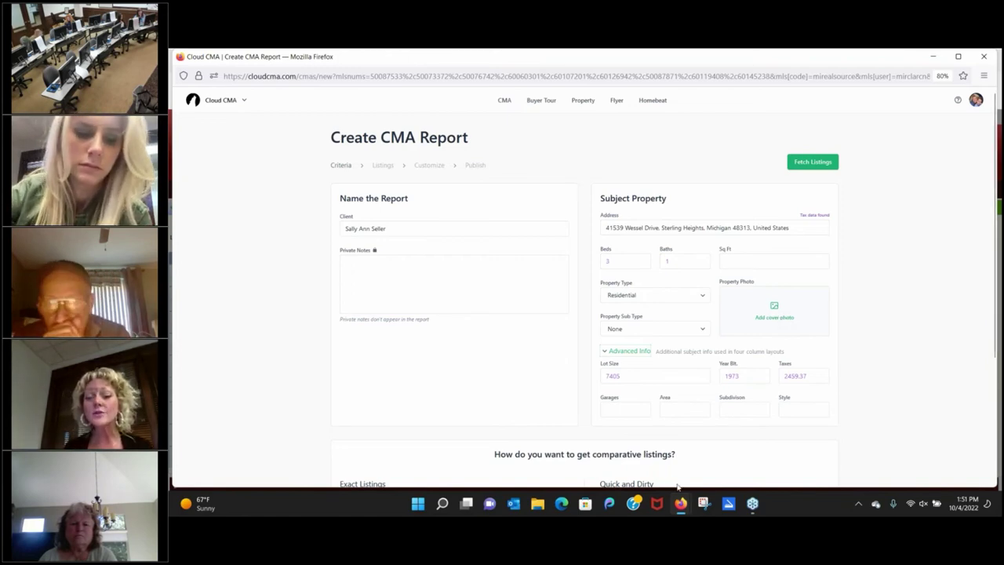
# Step: Back in Paragon, close the Actions dialog and the RESIDENTIAL search results
pyautogui.moveTo(682, 507)
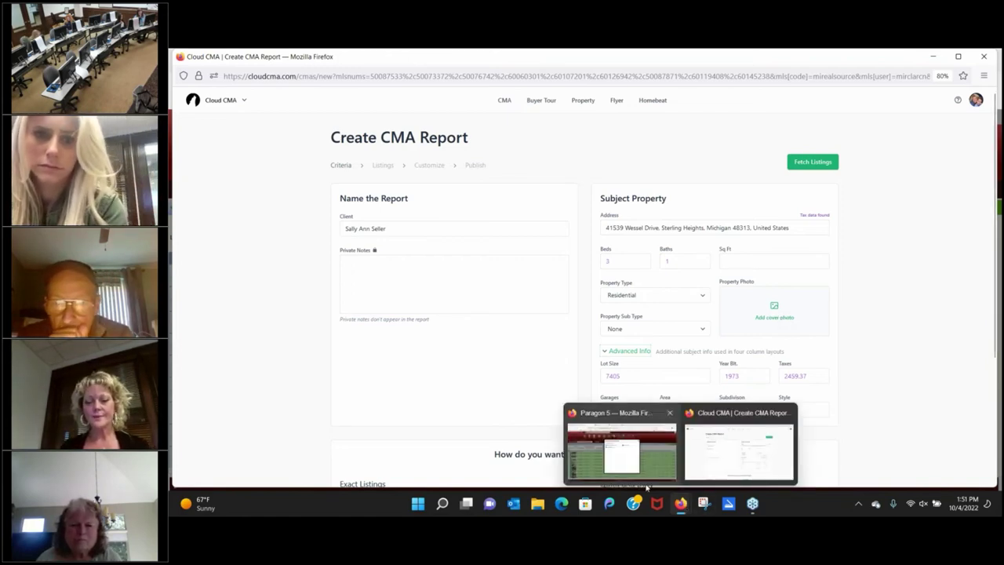
pyautogui.click(620, 447)
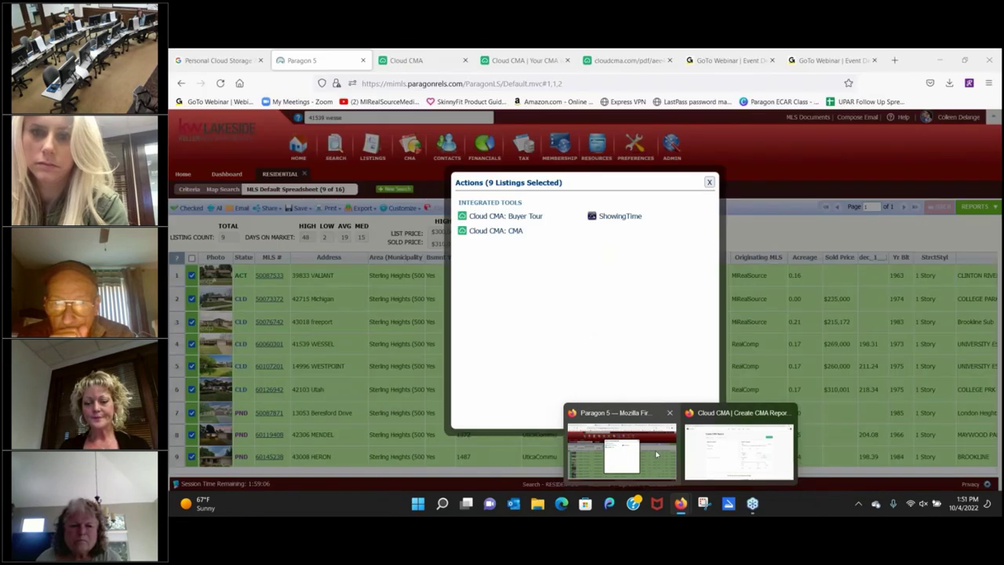
pyautogui.click(710, 183)
pyautogui.moveTo(383, 116)
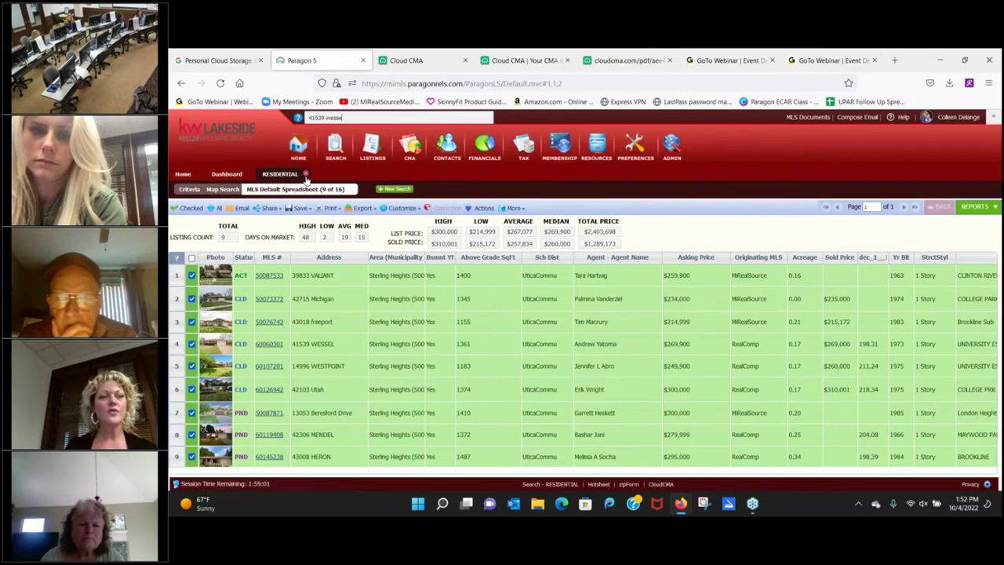
pyautogui.click(306, 174)
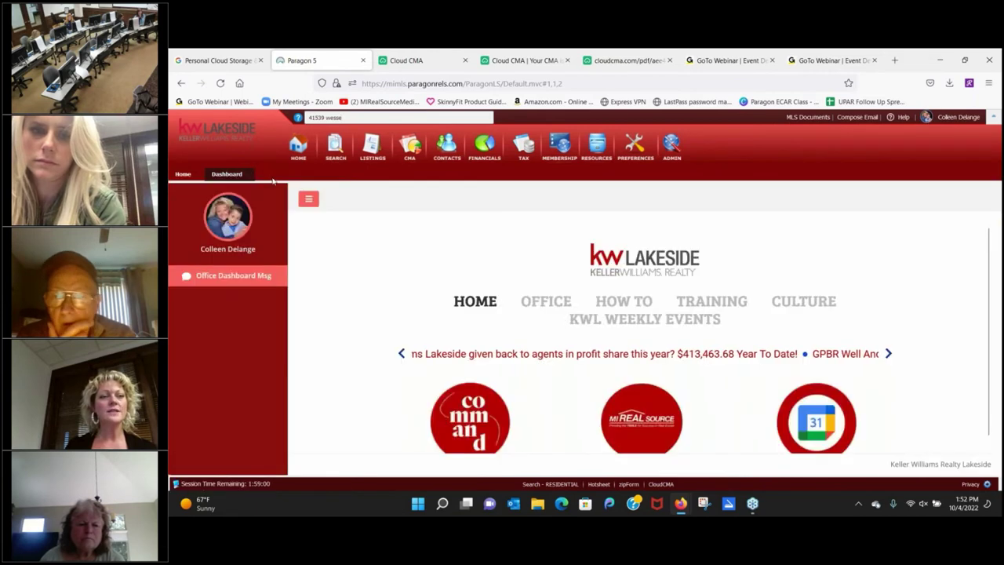
pyautogui.click(360, 115)
pyautogui.write('l')
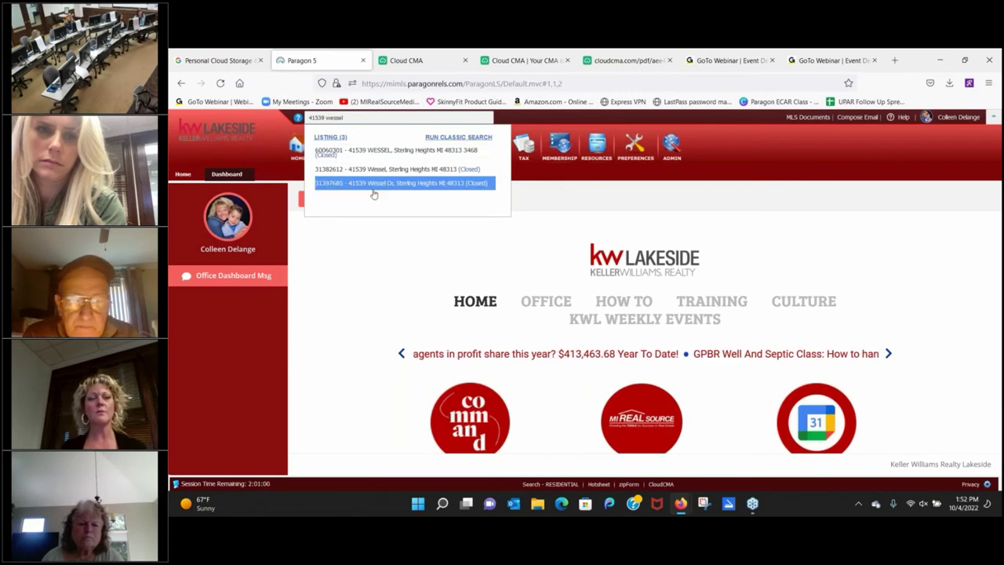
pyautogui.click(374, 187)
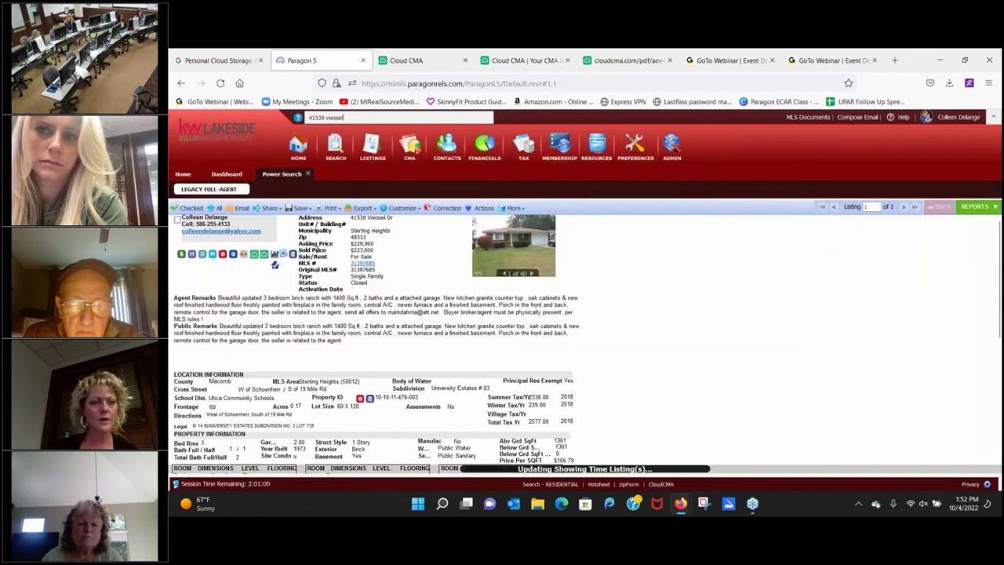
pyautogui.click(292, 253)
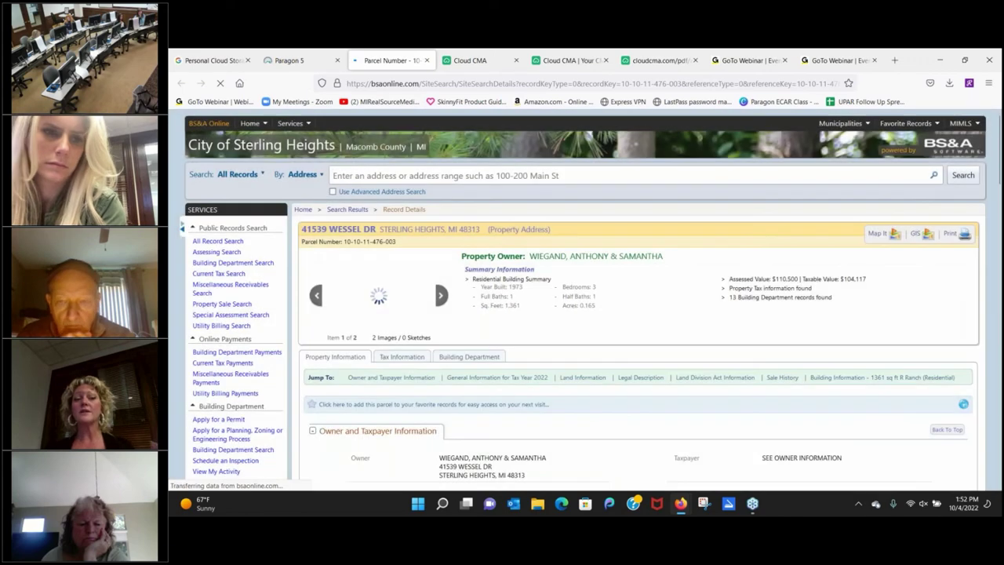
pyautogui.click(383, 298)
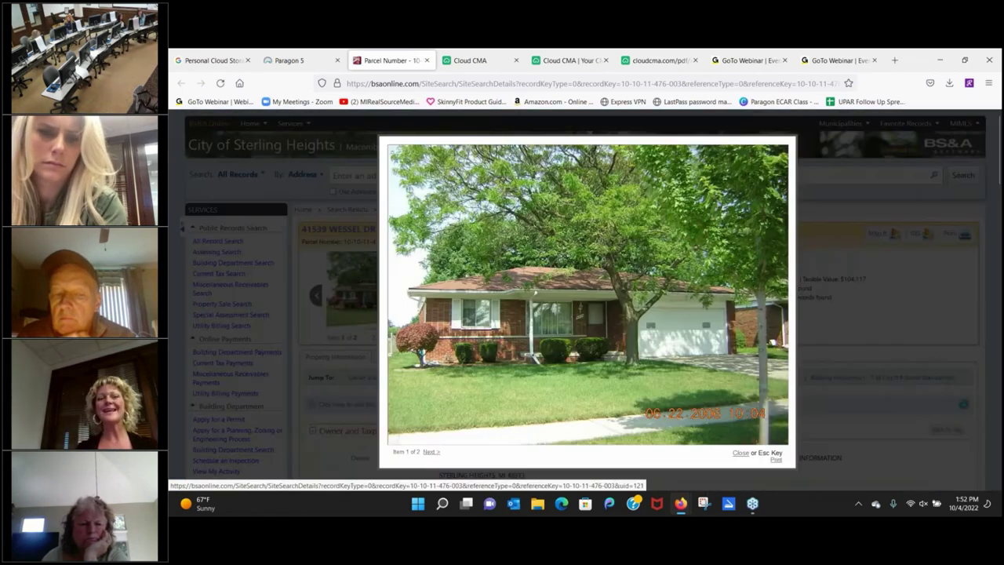
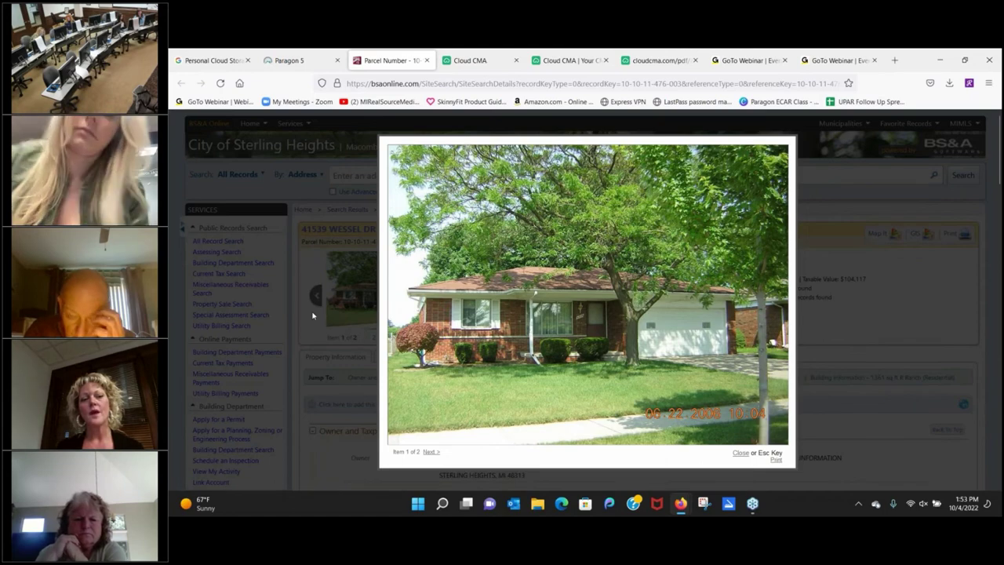
pyautogui.click(312, 315)
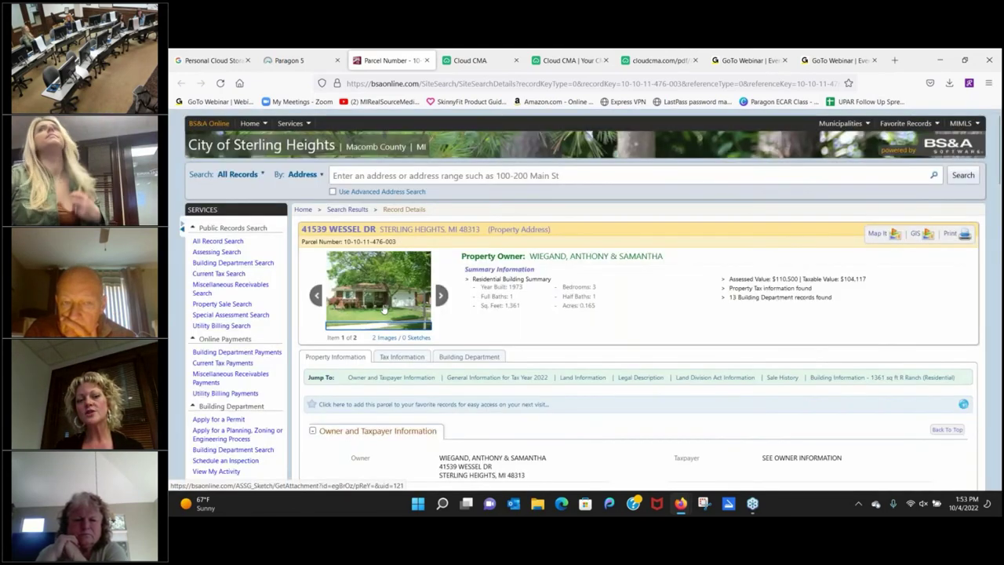
pyautogui.click(384, 310)
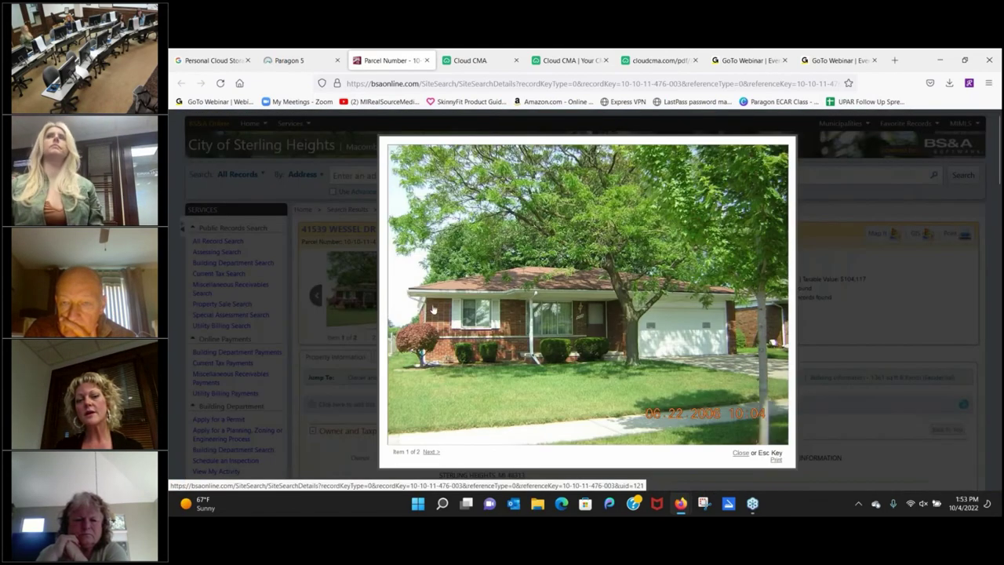
pyautogui.rightClick(533, 309)
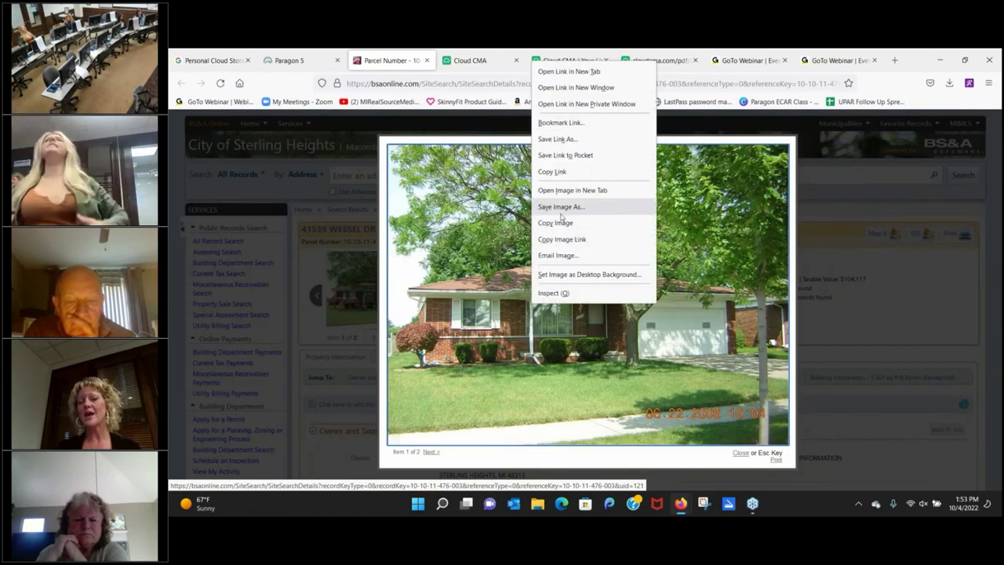
pyautogui.click(561, 209)
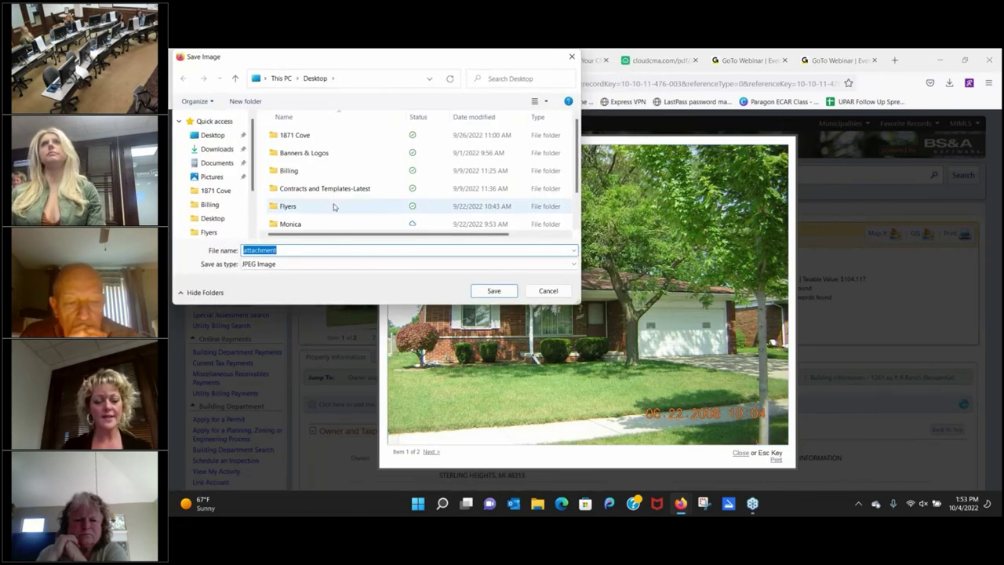
pyautogui.write('Front of')
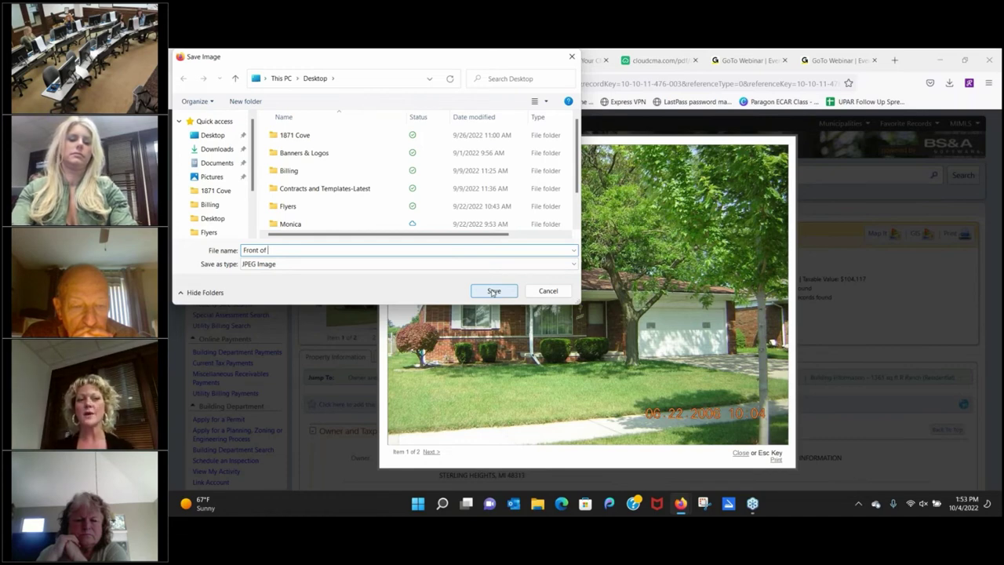
pyautogui.click(494, 291)
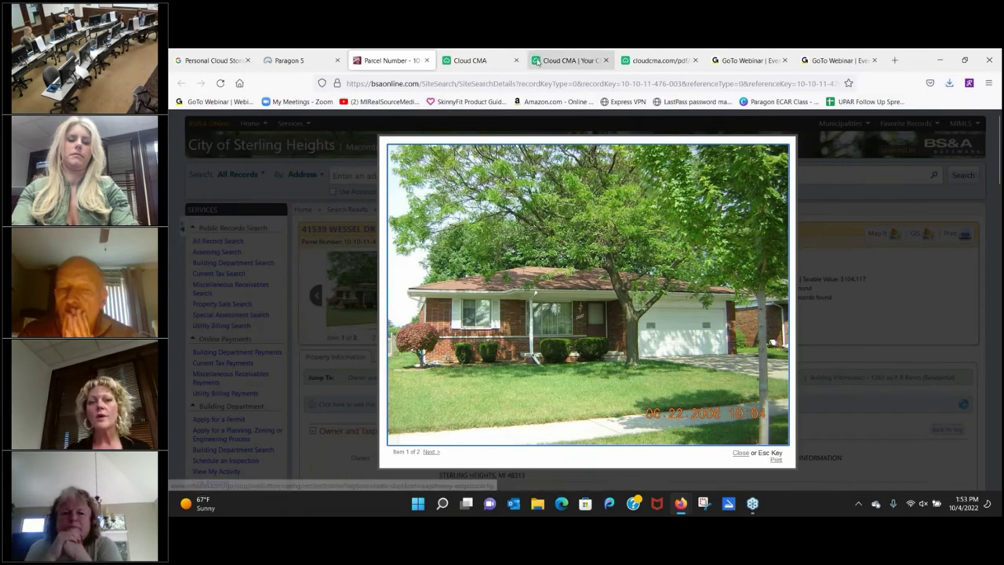
# Step: Return to the Create CMA Report window in Cloud CMA
pyautogui.click(497, 60)
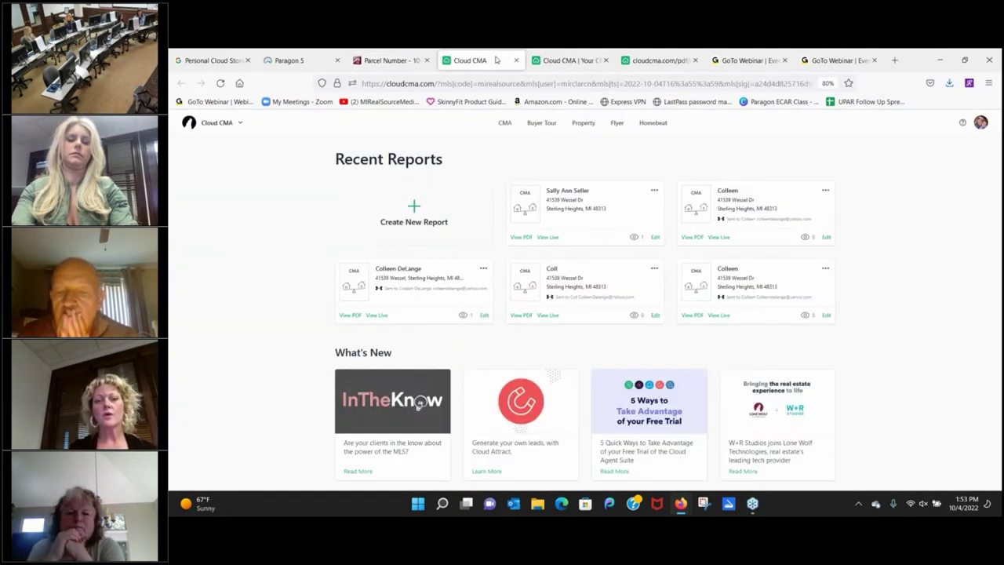
pyautogui.click(576, 62)
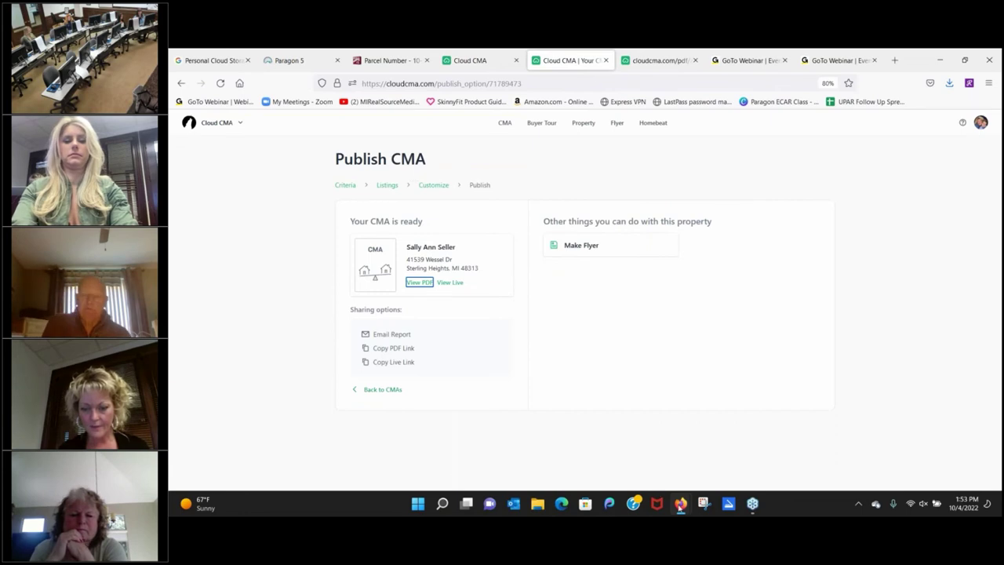
pyautogui.moveTo(681, 503)
pyautogui.click(711, 466)
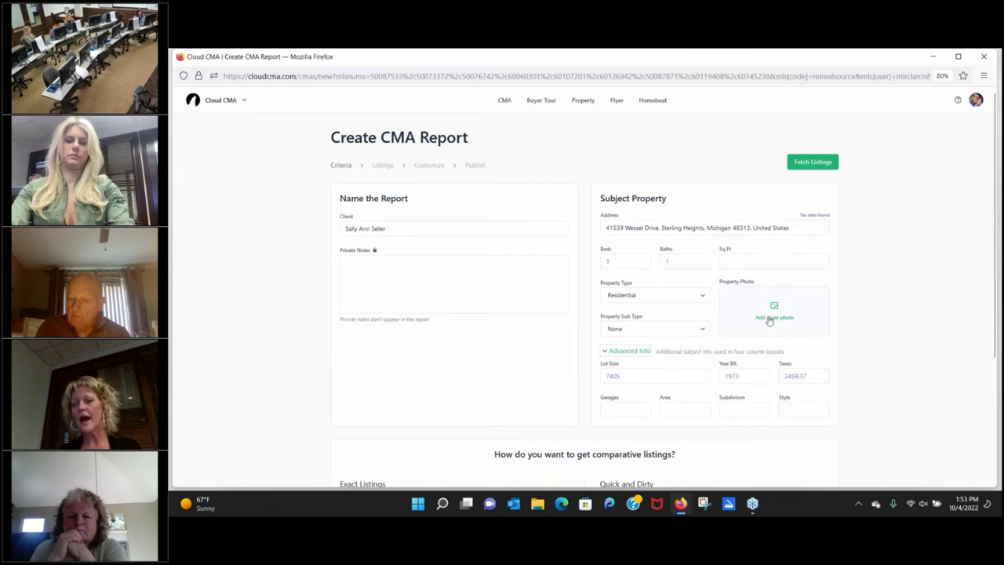
# Step: Upload the Desktop 'Front of' photo as the subject property's cover photo and crop it
pyautogui.click(770, 319)
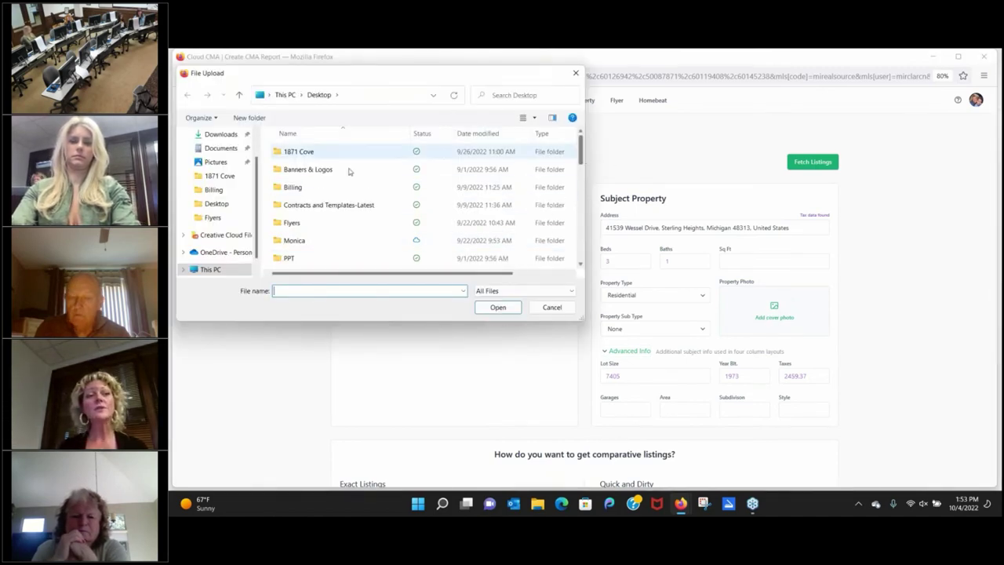
pyautogui.scroll(2, 256, 162)
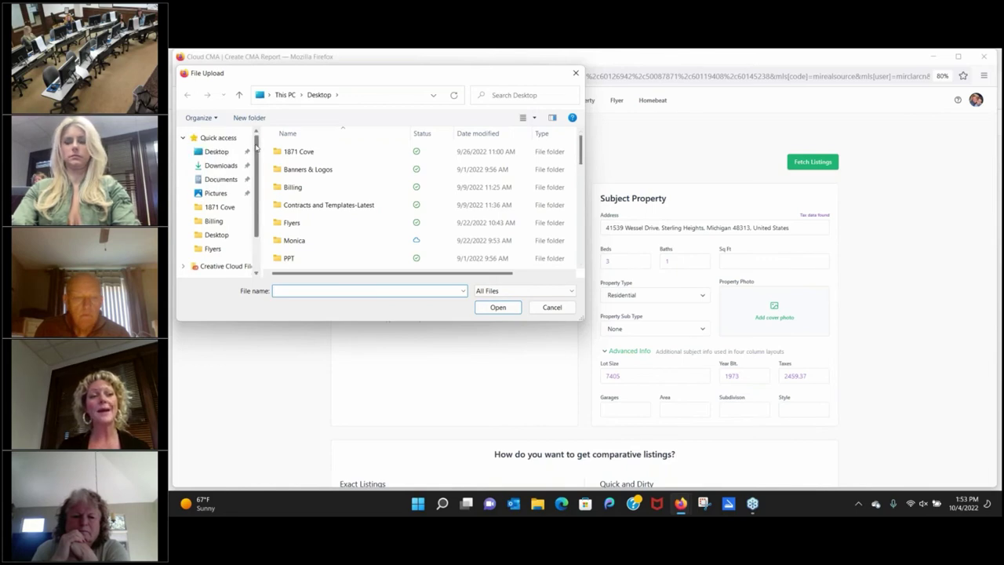
pyautogui.click(223, 152)
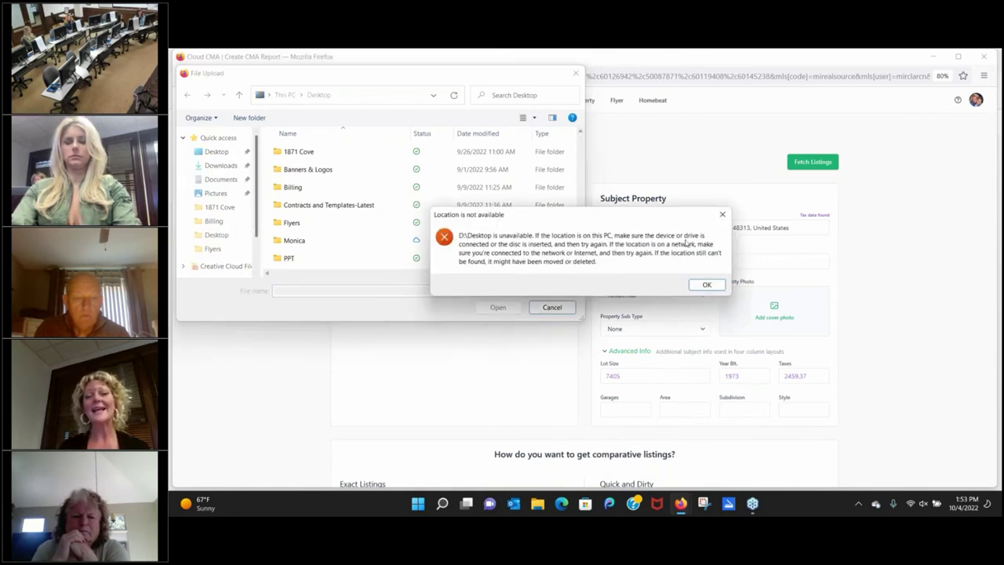
pyautogui.click(707, 285)
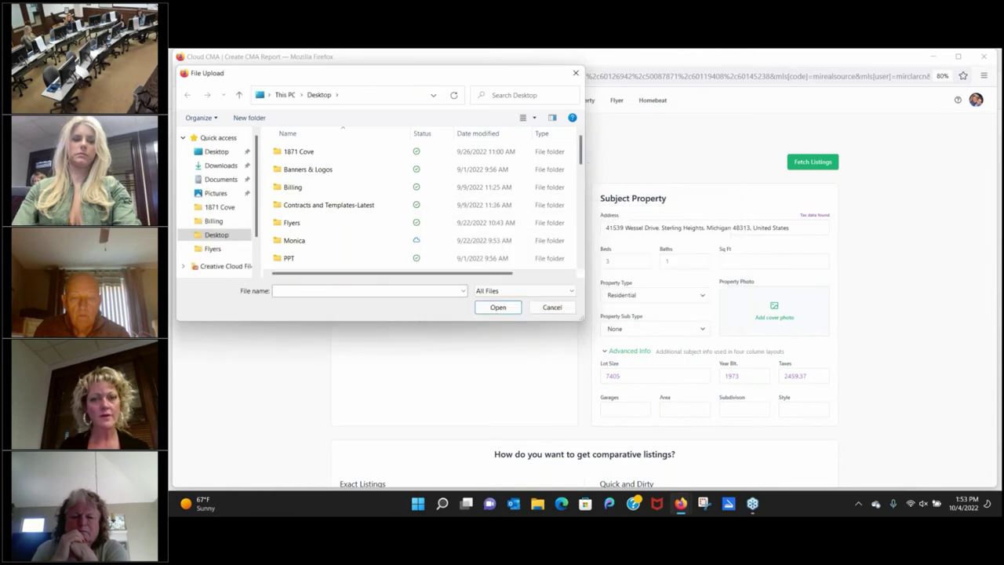
pyautogui.scroll(-2, 582, 160)
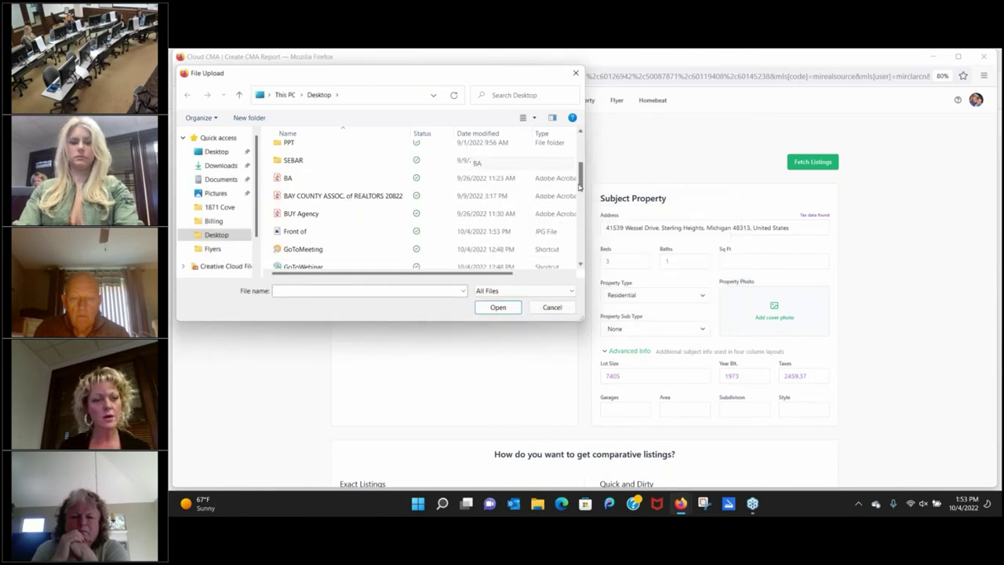
pyautogui.doubleClick(287, 231)
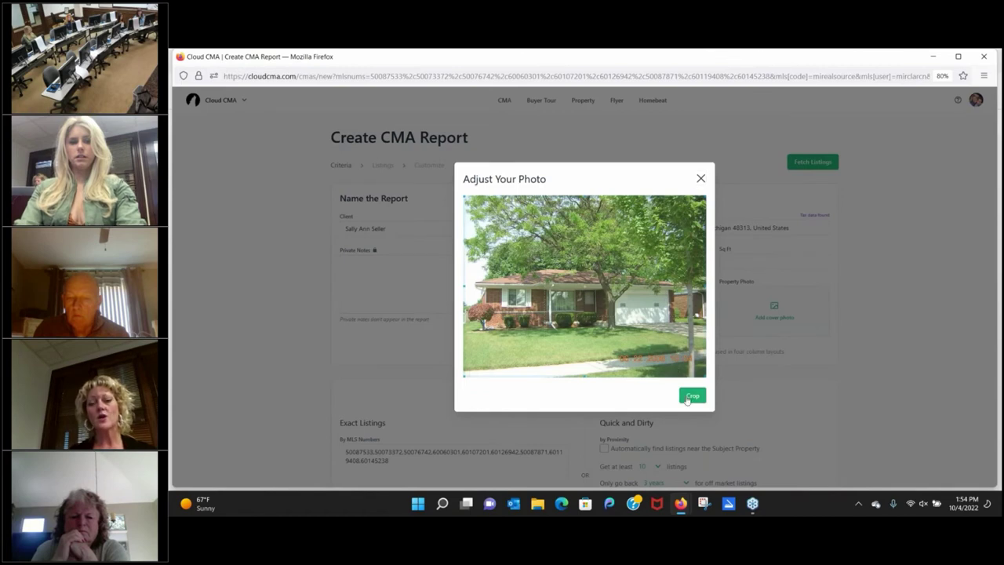
pyautogui.click(693, 395)
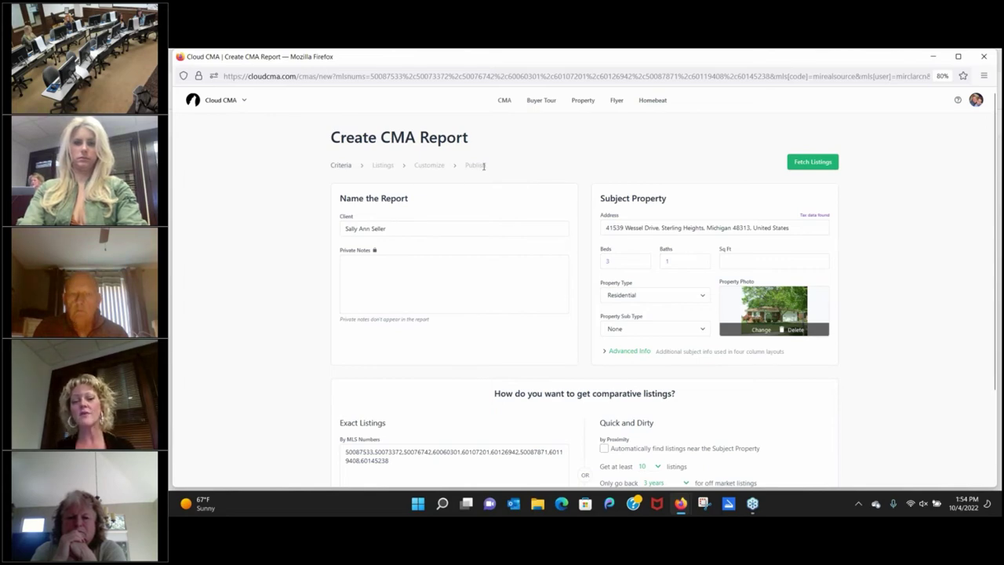
pyautogui.scroll(-2, 293, 419)
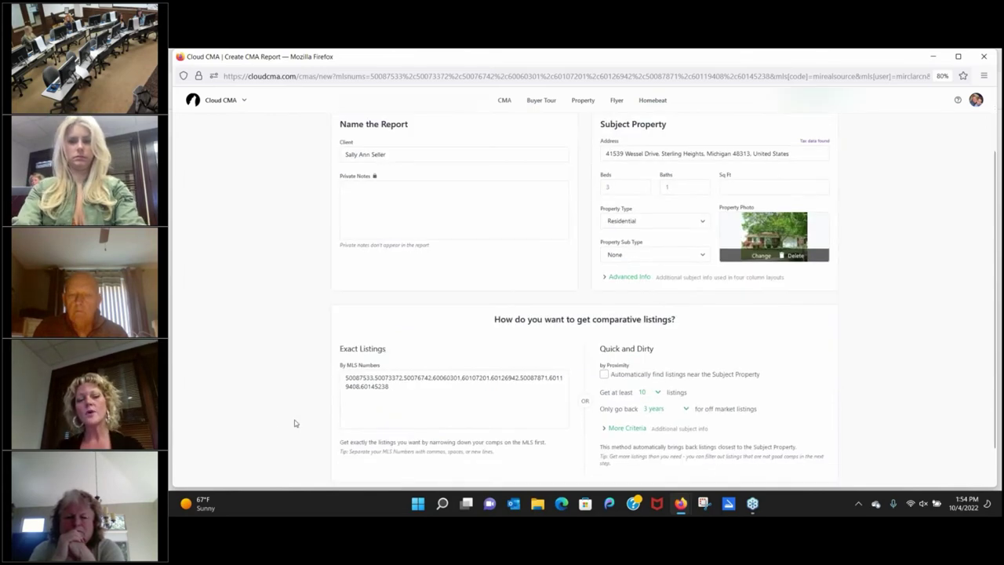
pyautogui.click(351, 380)
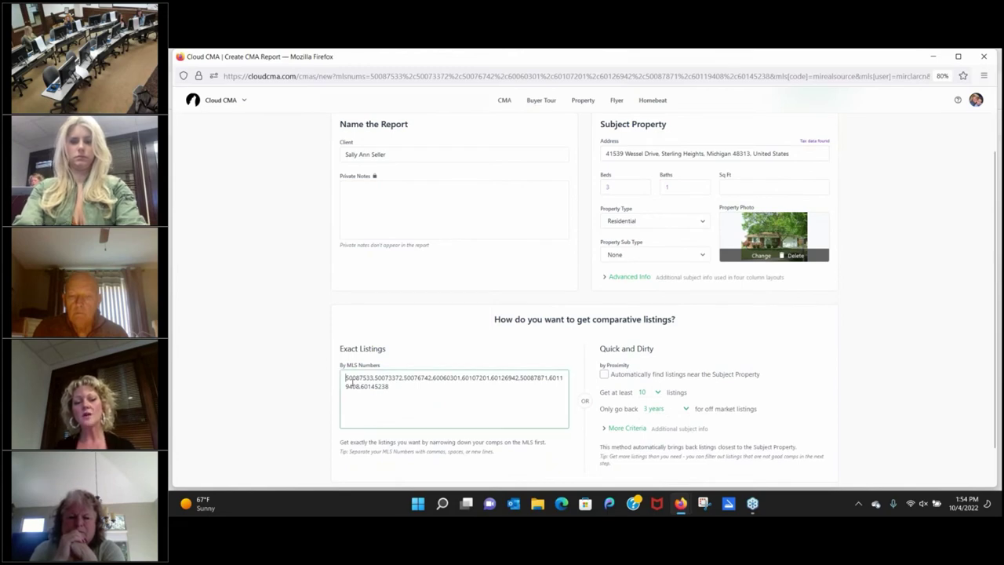
pyautogui.rightClick(352, 380)
pyautogui.click(425, 393)
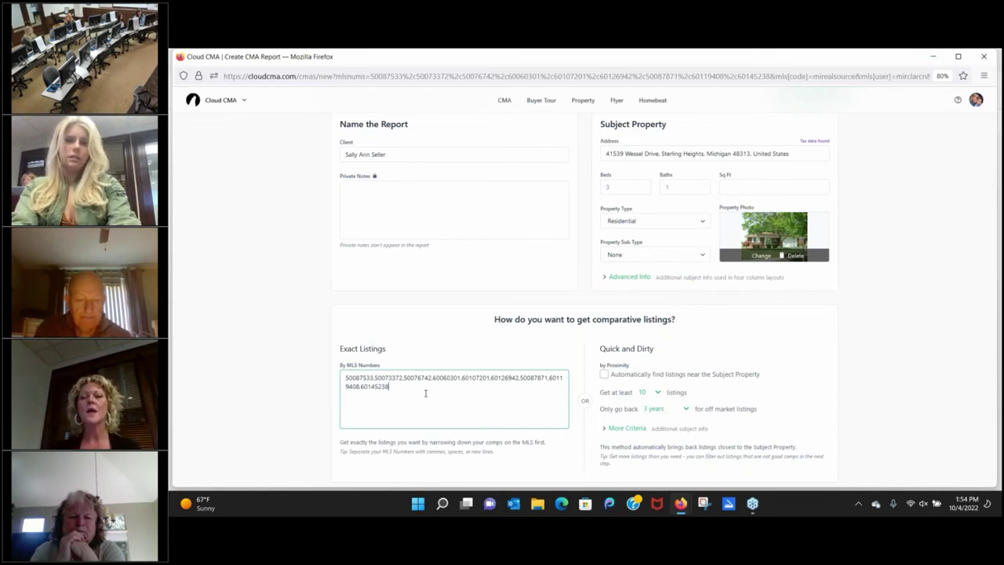
pyautogui.scroll(1, 470, 369)
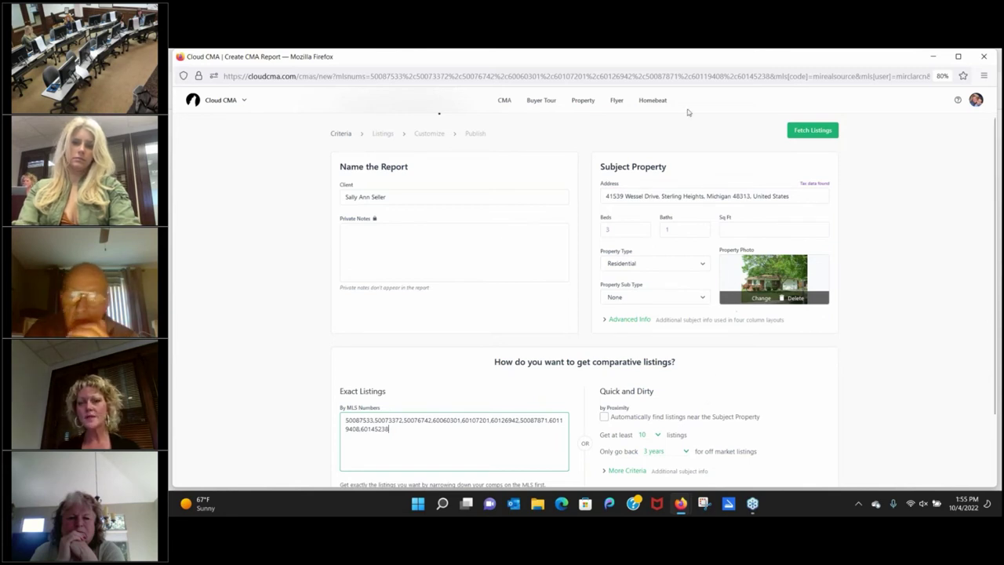
pyautogui.click(805, 134)
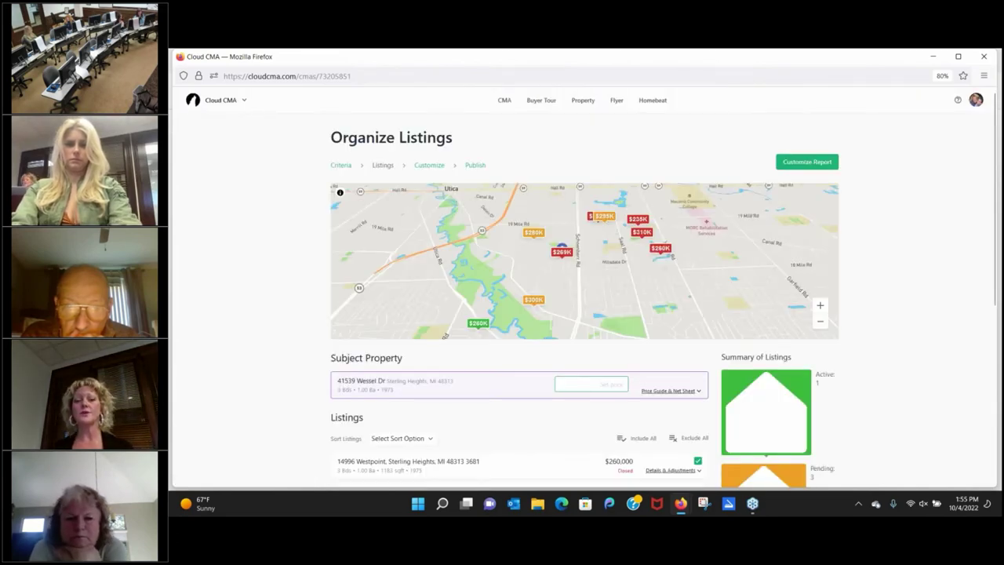
pyautogui.scroll(-2, 251, 330)
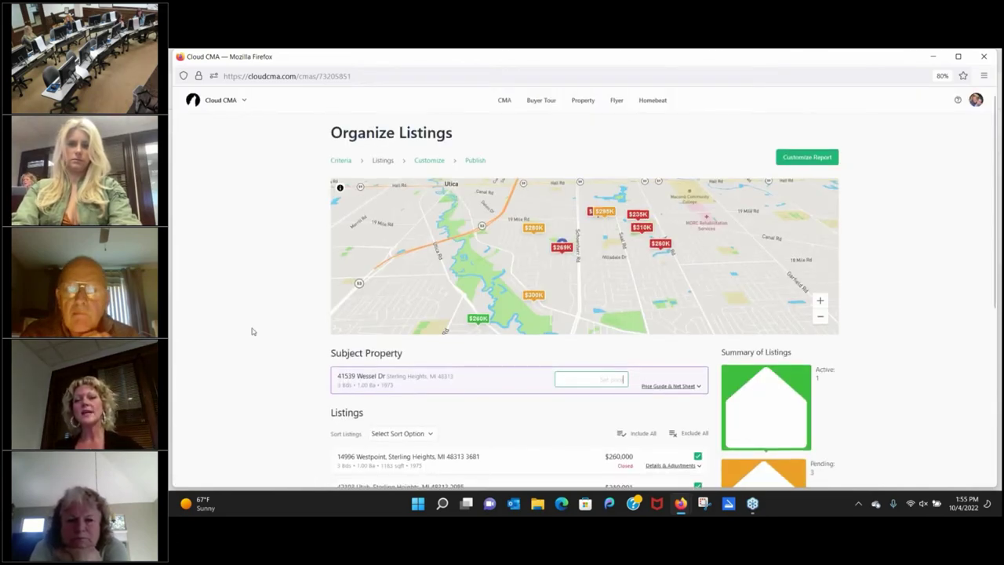
pyautogui.scroll(-1, 248, 259)
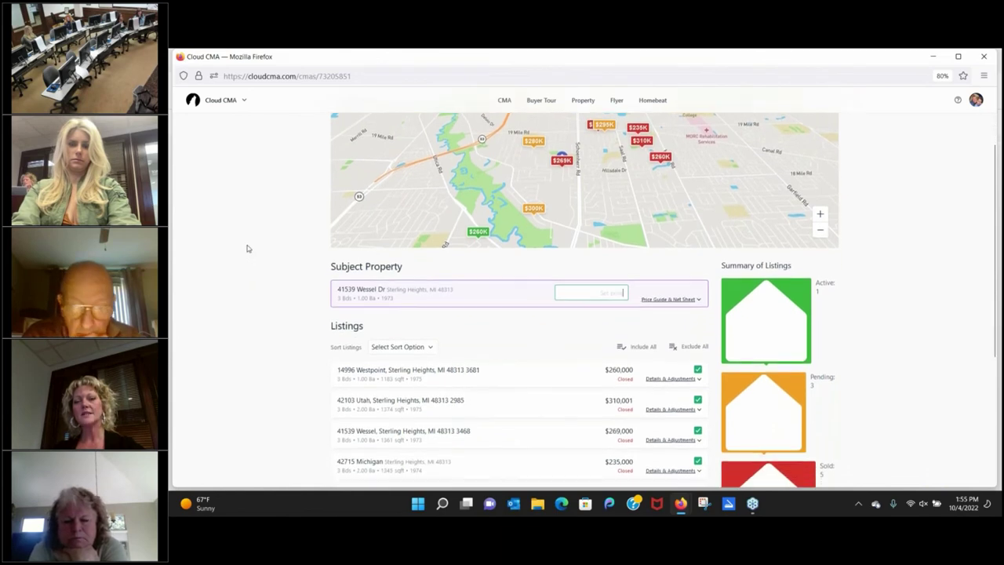
pyautogui.scroll(1, 251, 295)
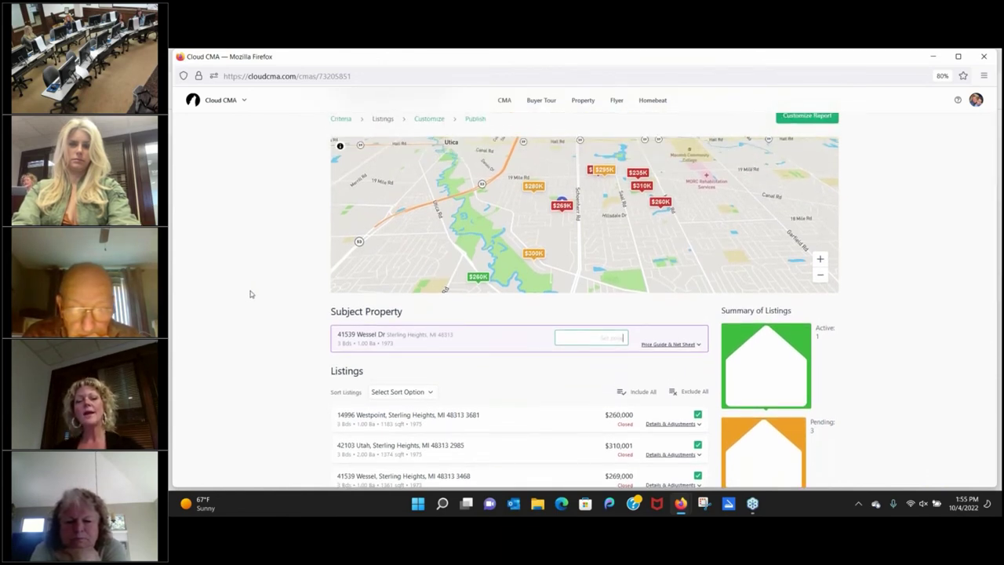
pyautogui.scroll(-3, 254, 410)
pyautogui.scroll(-3, 250, 291)
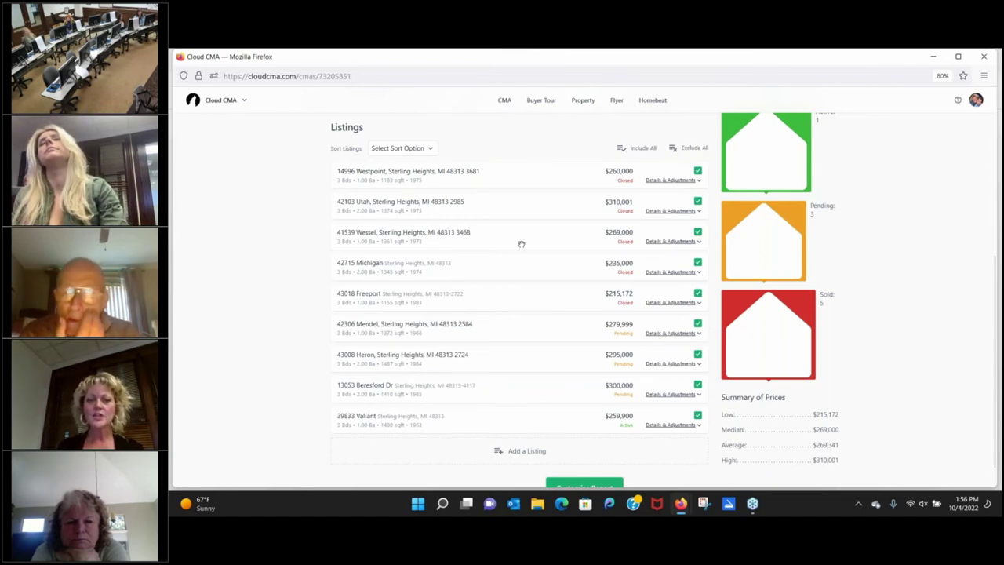
pyautogui.moveTo(521, 241); pyautogui.dragTo(525, 270)
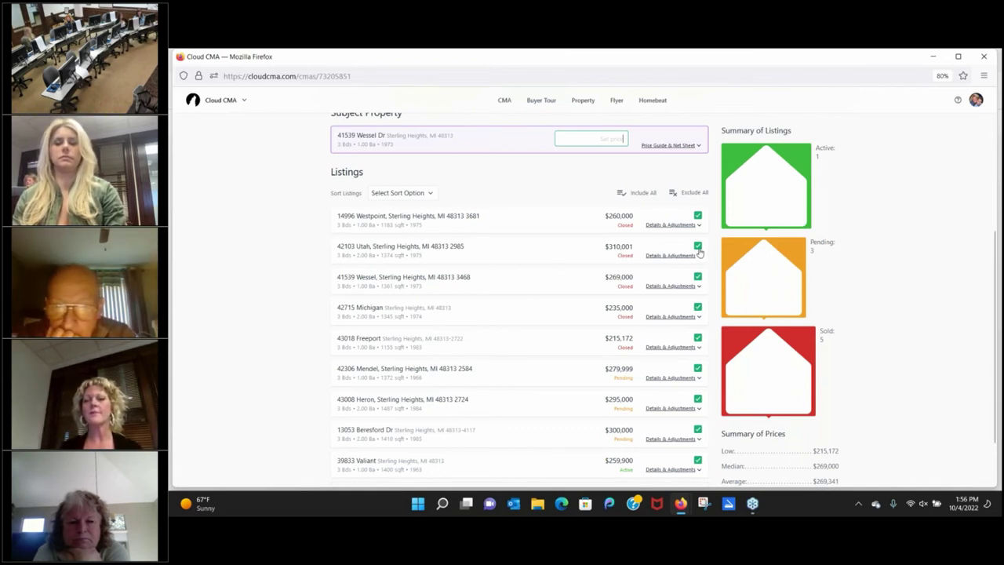
pyautogui.click(698, 248)
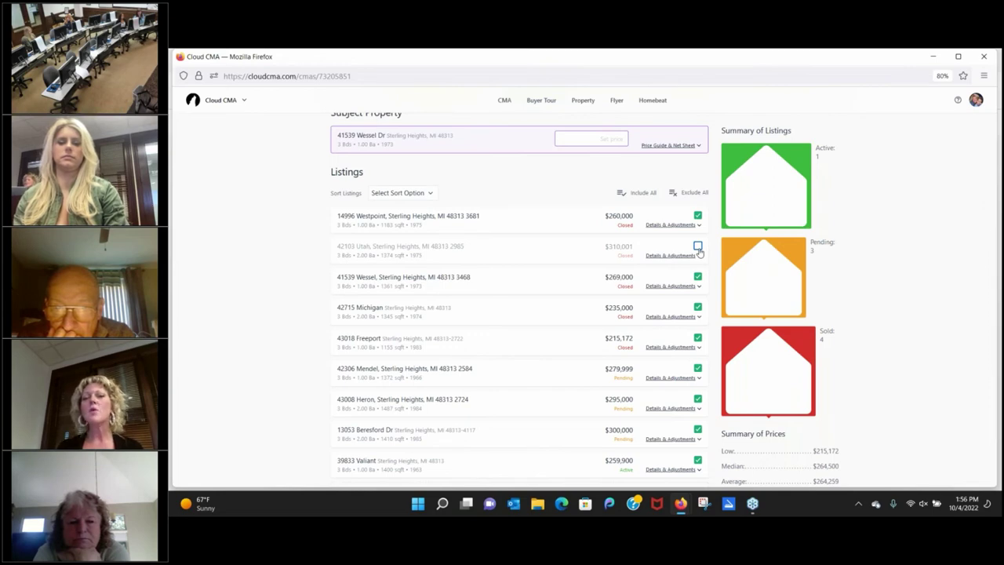
pyautogui.click(677, 256)
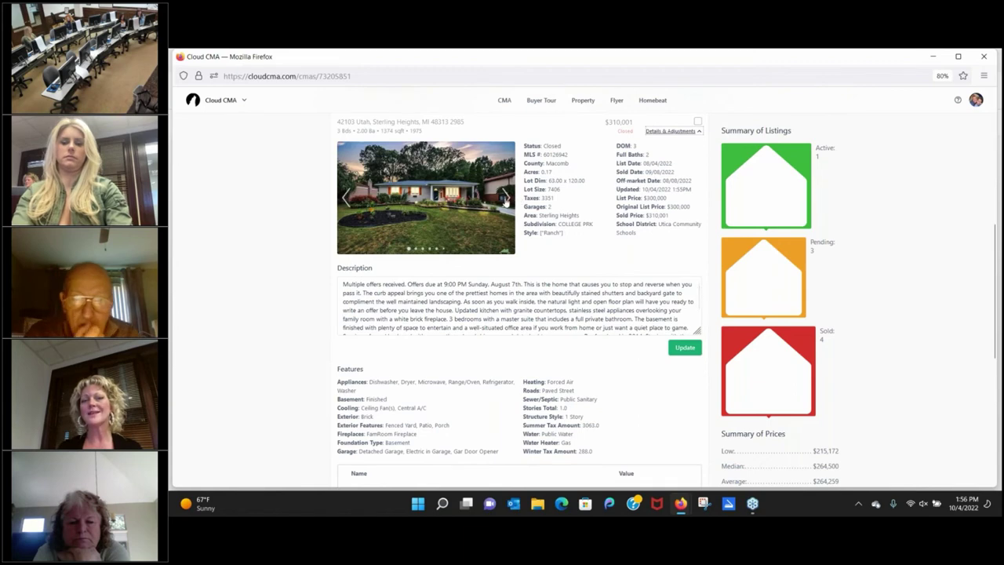
pyautogui.click(506, 201)
pyautogui.click(506, 203)
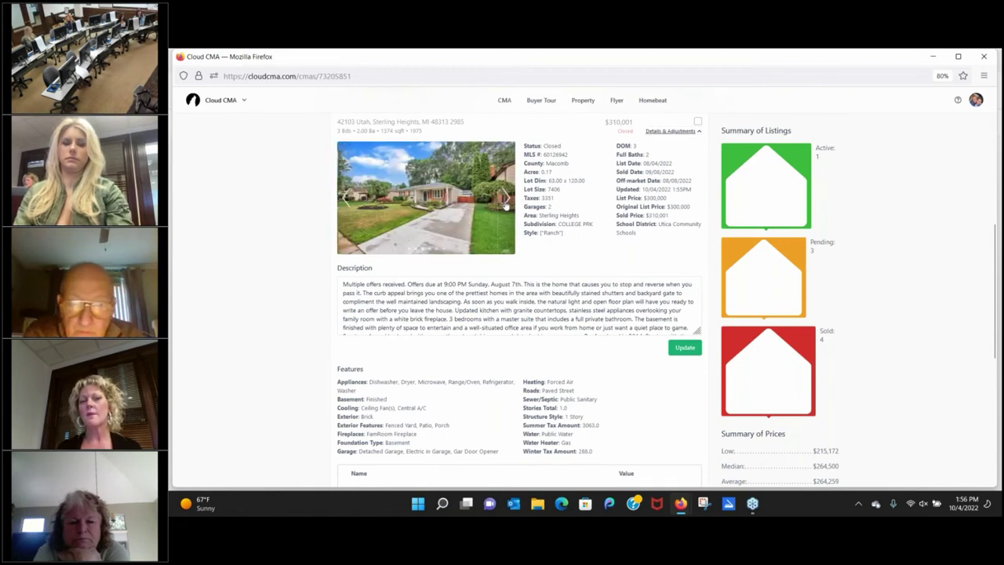
pyautogui.click(506, 203)
pyautogui.click(506, 203)
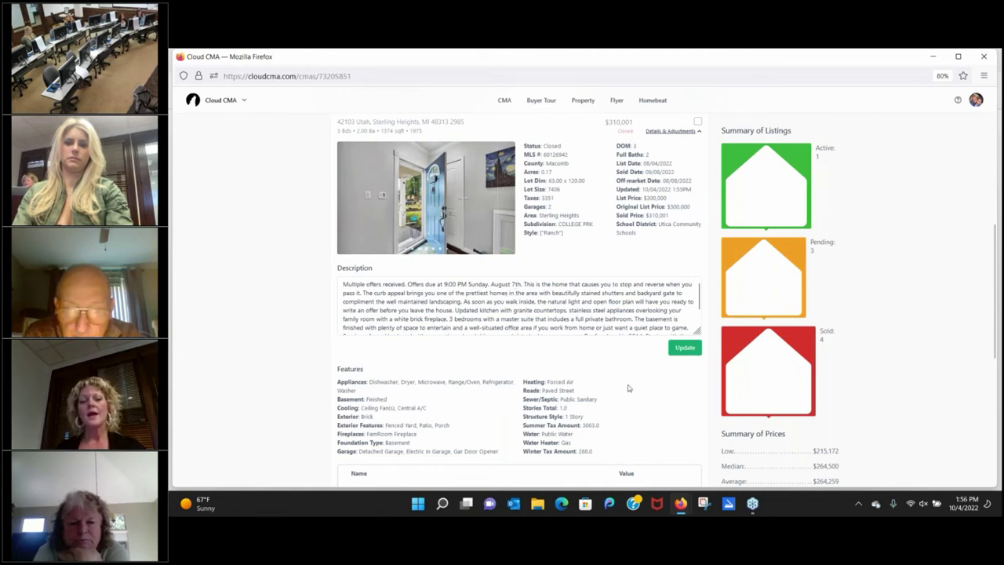
pyautogui.scroll(-3, 628, 388)
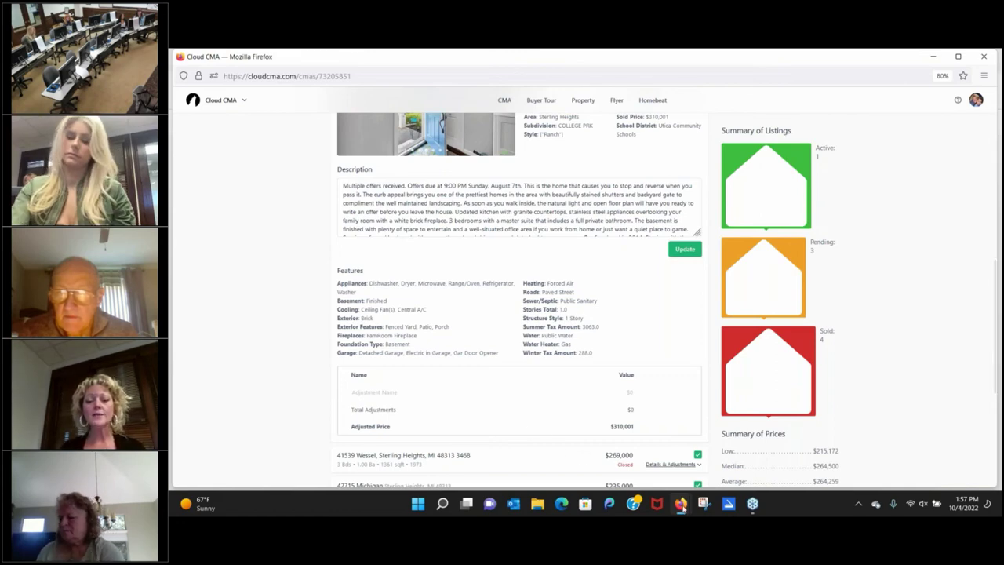
pyautogui.moveTo(681, 506)
pyautogui.click(635, 451)
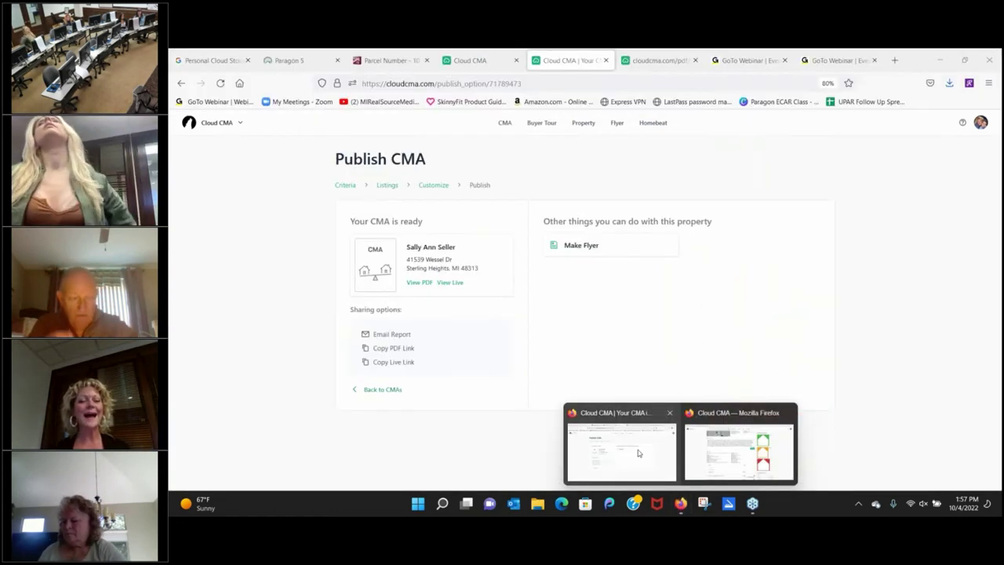
pyautogui.click(638, 453)
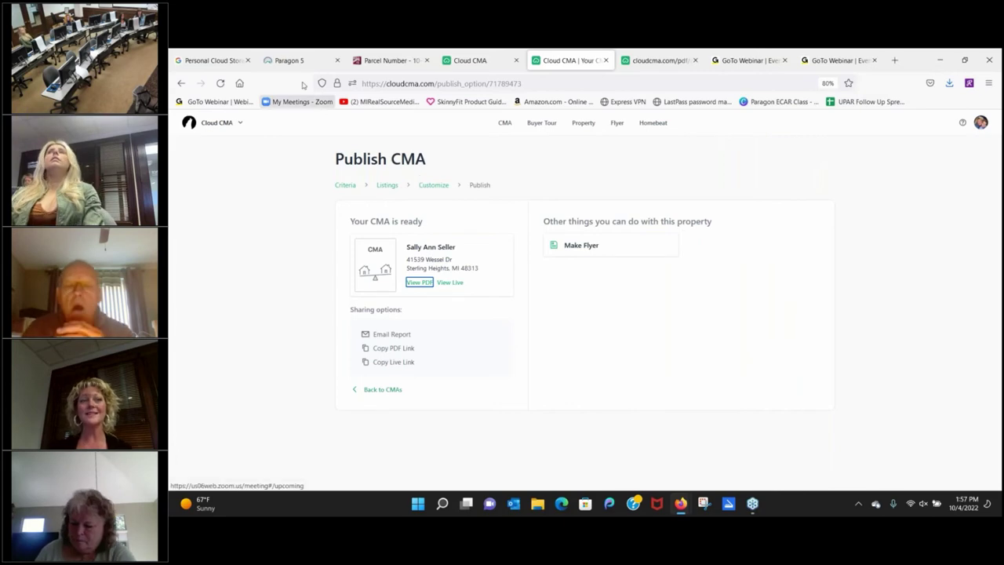
pyautogui.click(294, 61)
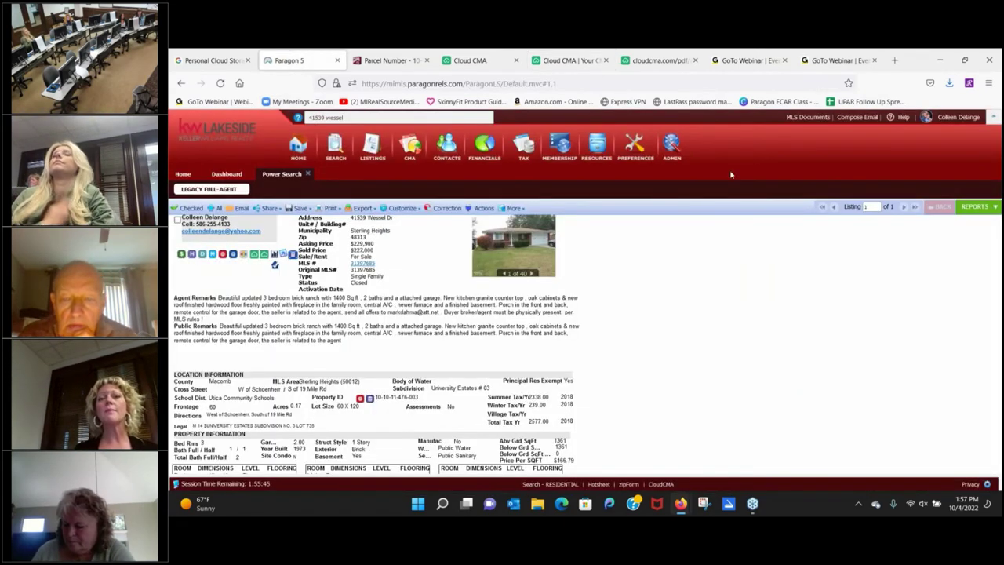
pyautogui.click(601, 149)
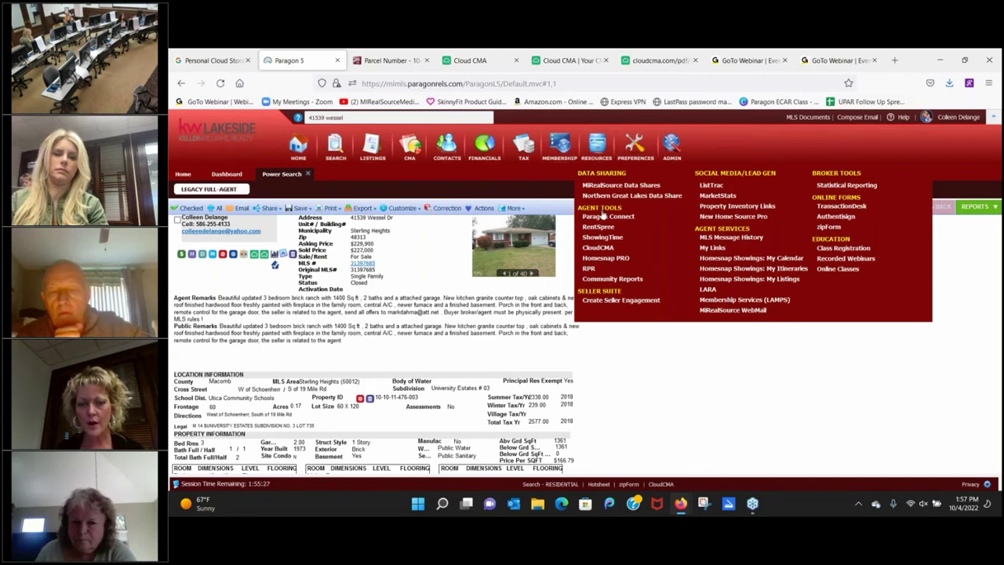
pyautogui.click(590, 268)
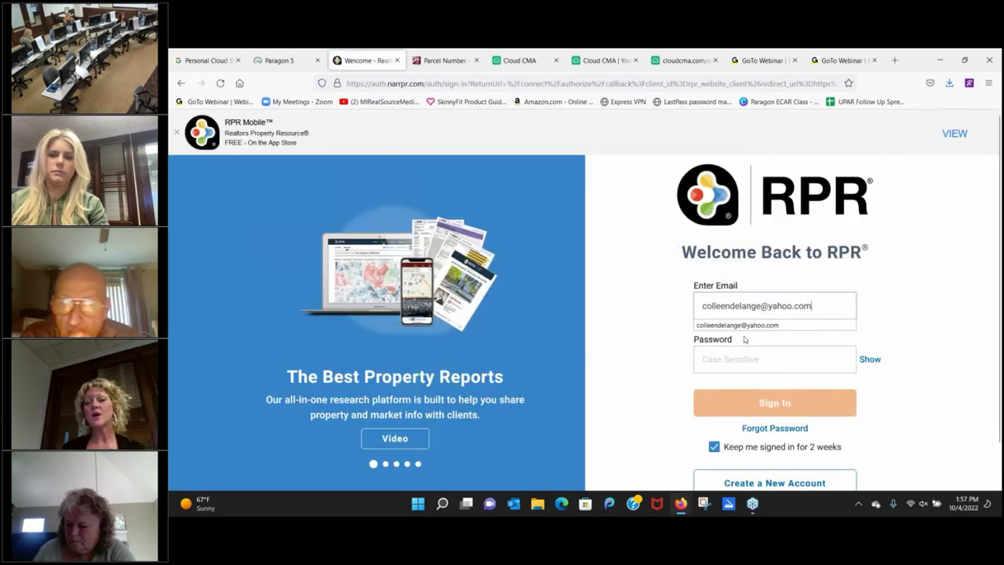
# Step: Sign in to RPR with the saved account e-mail and the account password
pyautogui.click(741, 326)
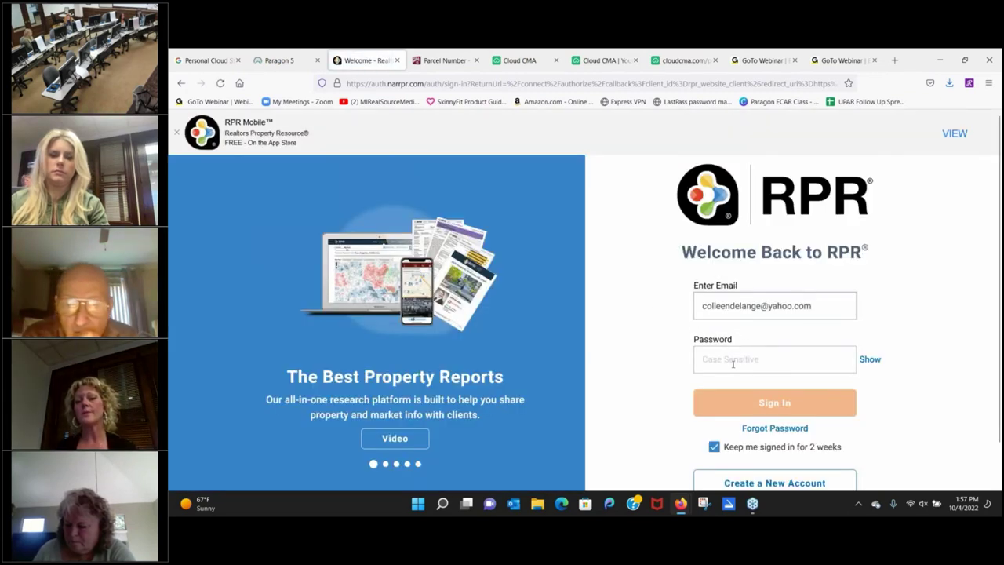
pyautogui.click(733, 364)
pyautogui.write('••••')
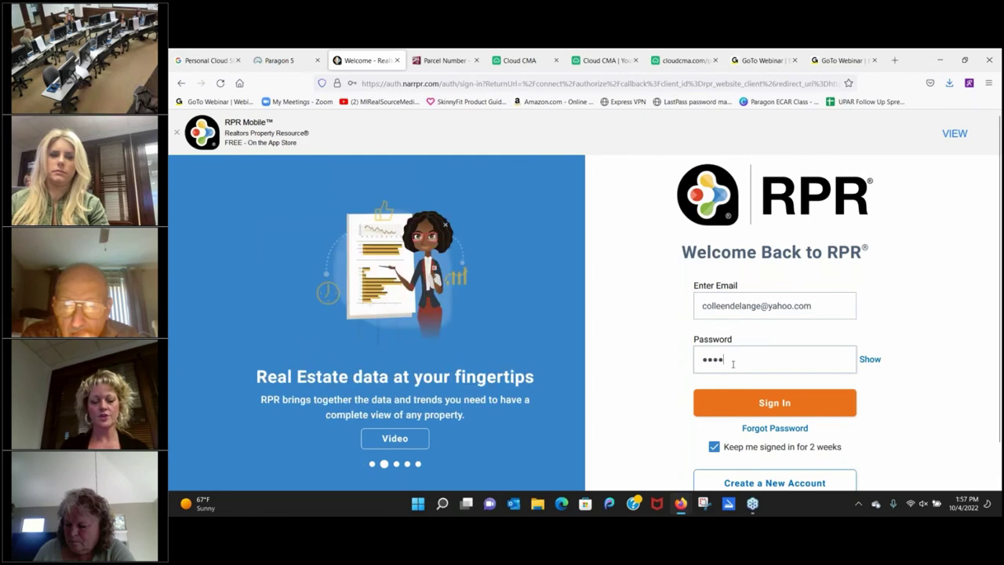
pyautogui.write('•••••••')
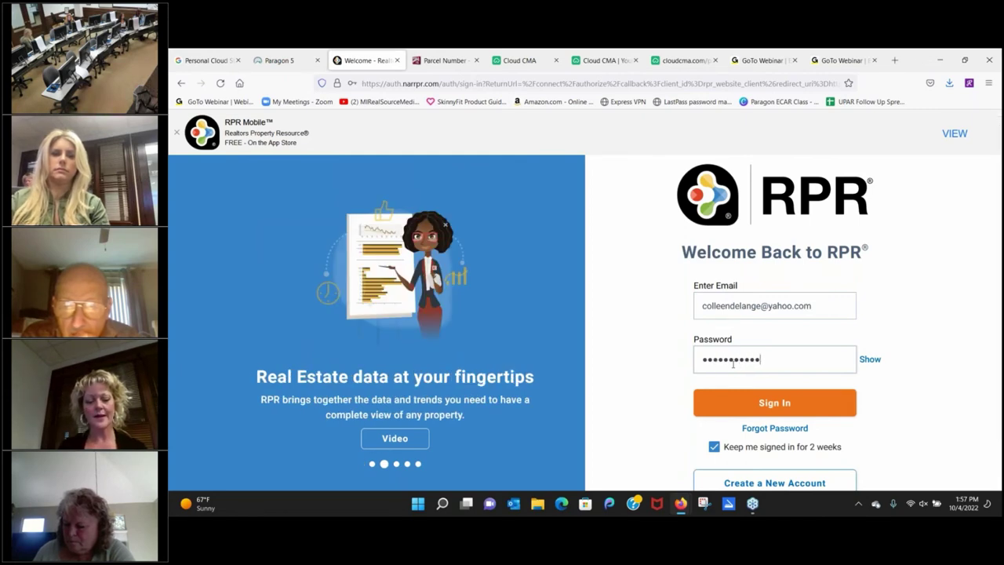
pyautogui.click(773, 402)
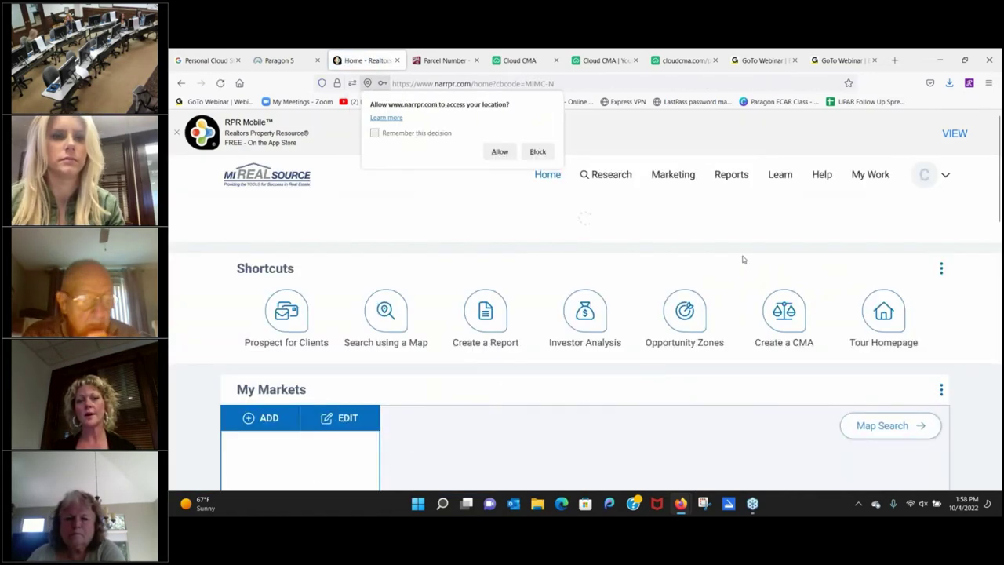
# Step: Allow location access, dismiss the save-login prompt, and start a Location search
pyautogui.click(499, 151)
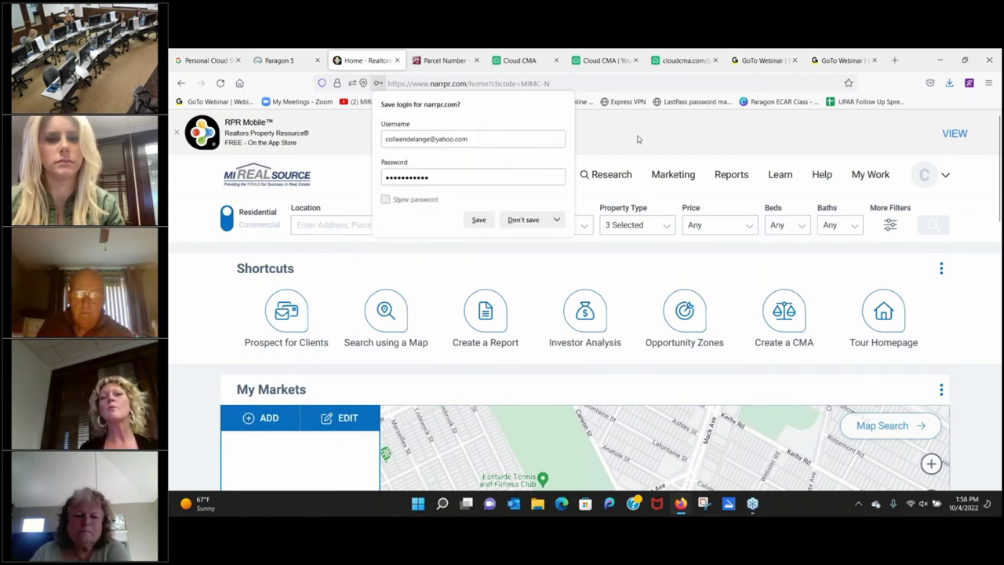
pyautogui.click(638, 139)
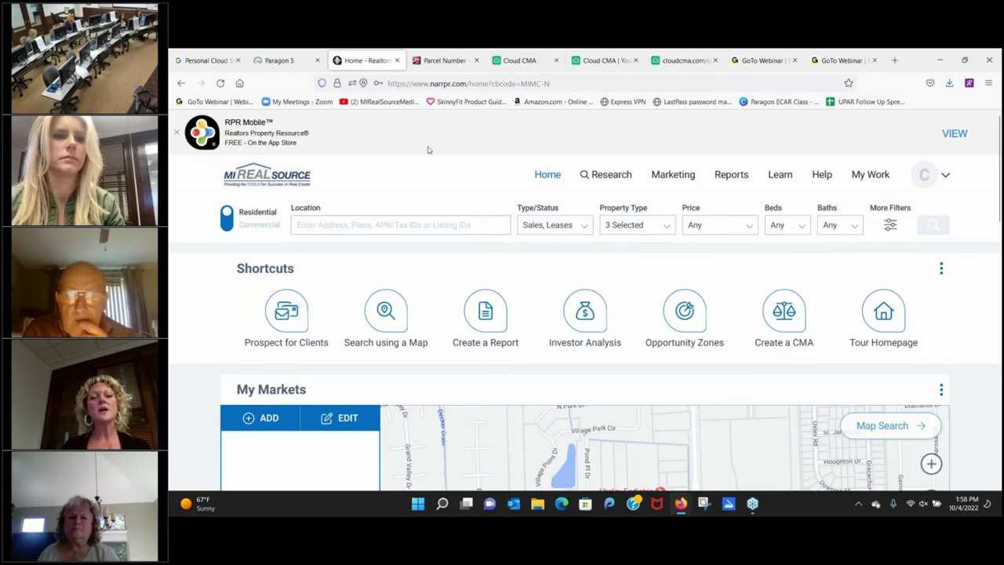
pyautogui.click(406, 220)
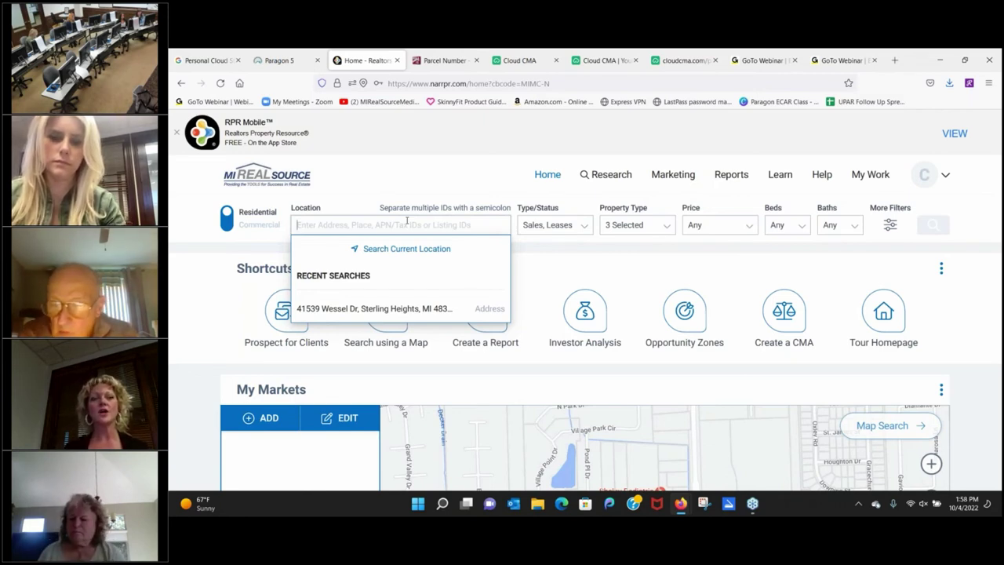
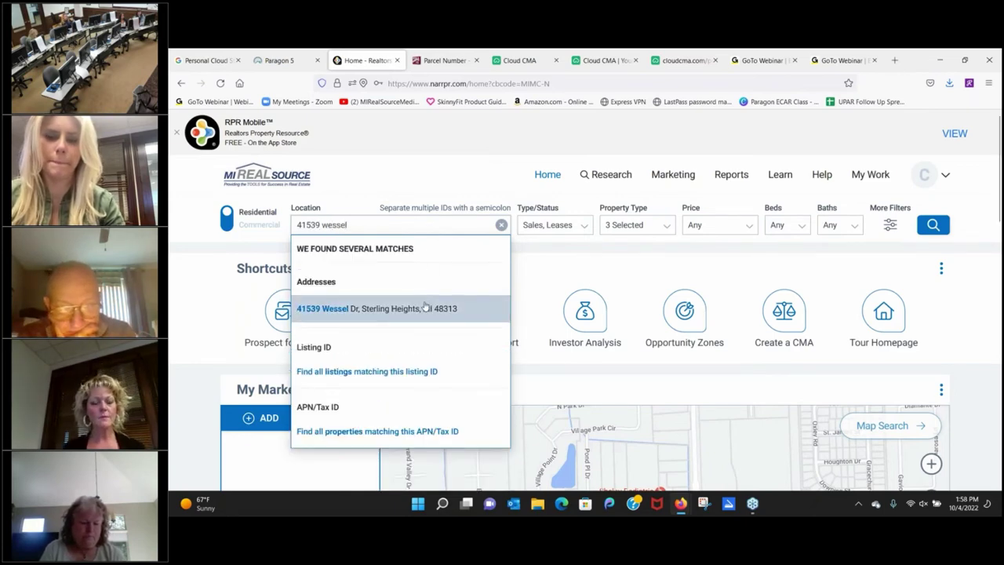
pyautogui.click(427, 308)
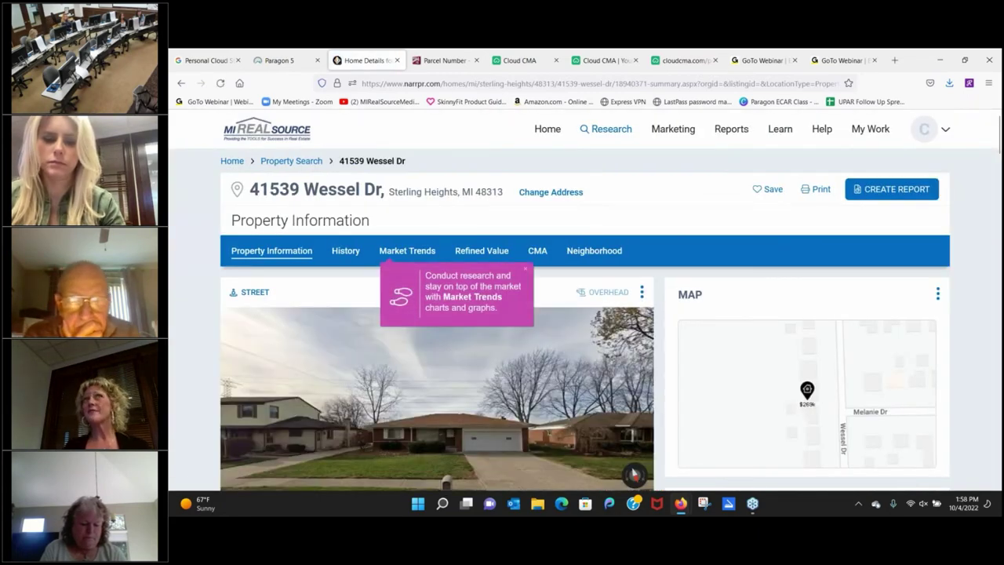
pyautogui.scroll(-3, 302, 301)
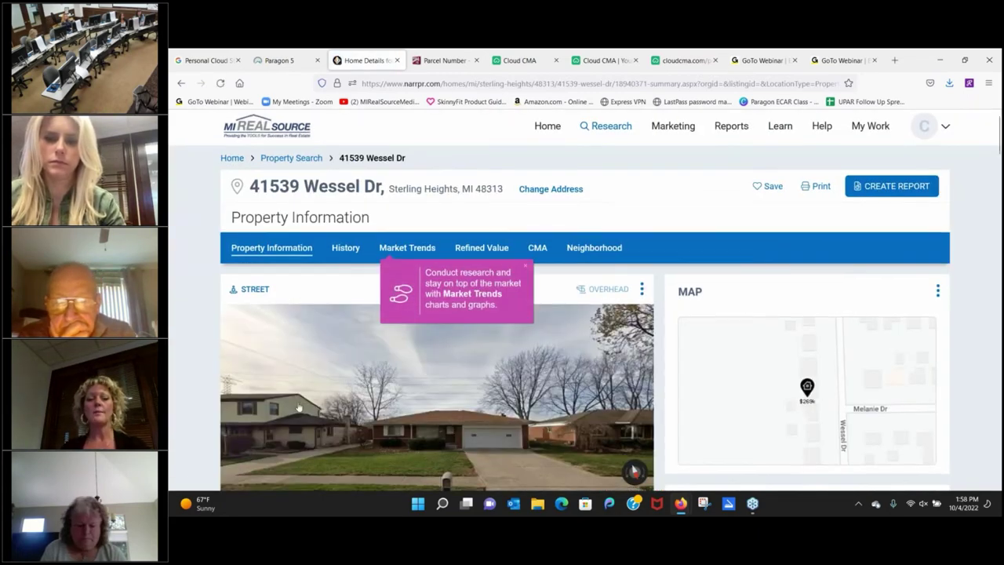
pyautogui.scroll(-3, 302, 300)
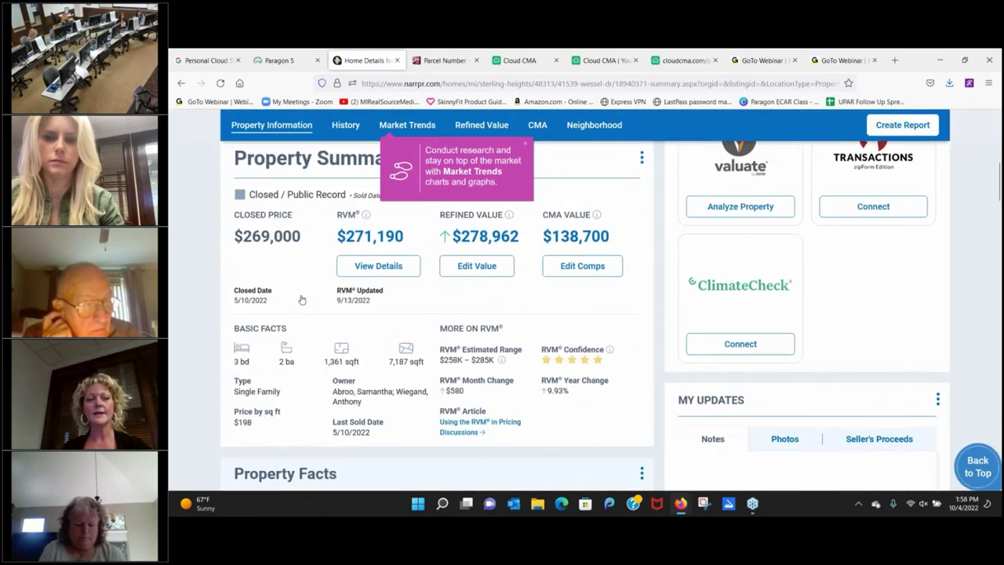
pyautogui.scroll(6, 298, 391)
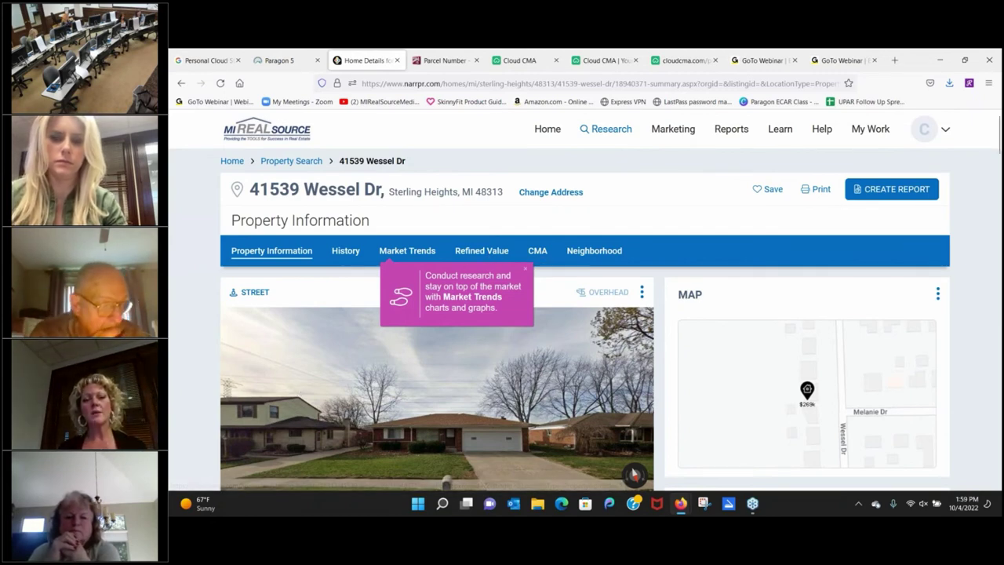
# Step: On Refined Value, delete the Major Kitchen Remodel (Upscale) row and open the improvement categories
pyautogui.click(485, 258)
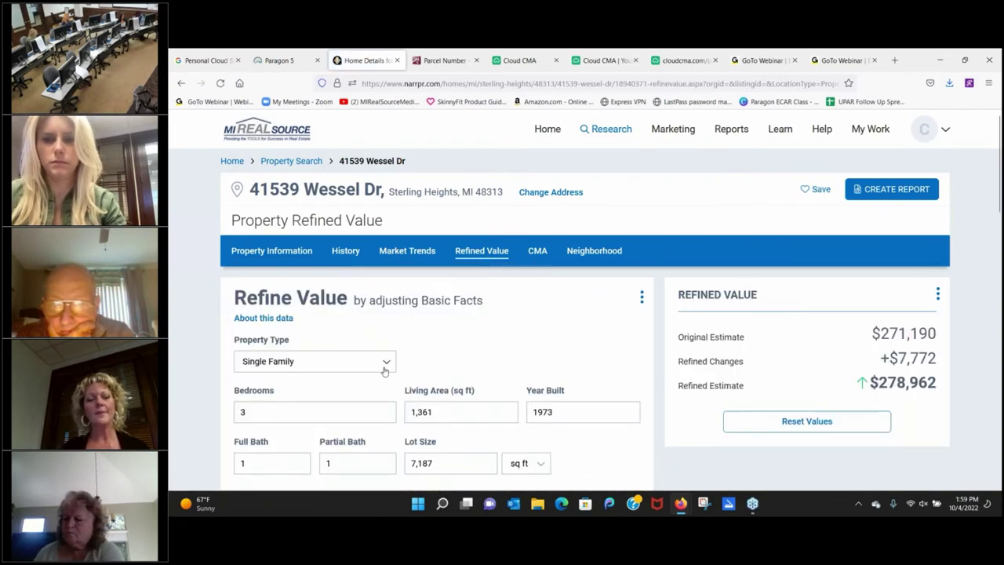
pyautogui.scroll(-3, 451, 376)
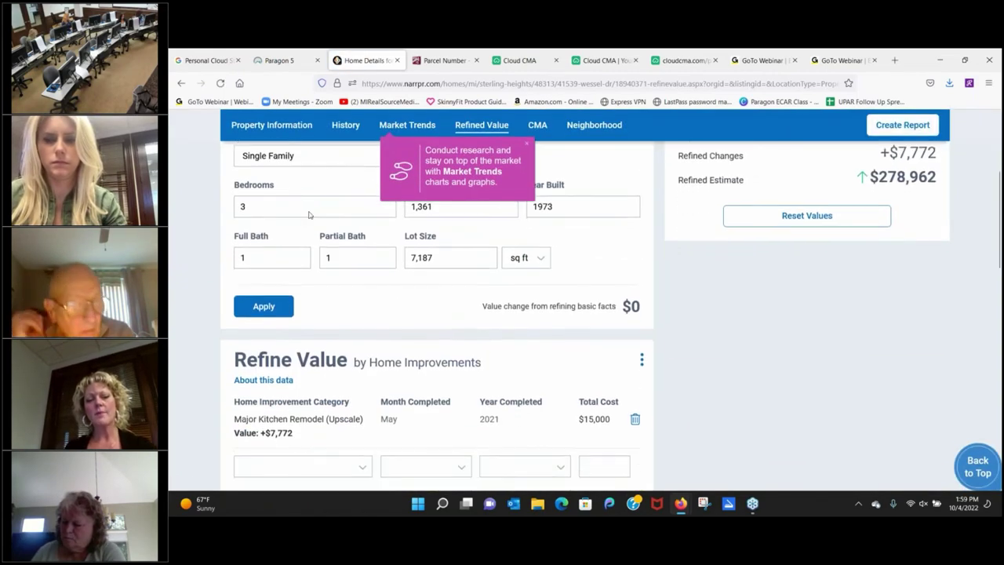
pyautogui.scroll(-2, 298, 368)
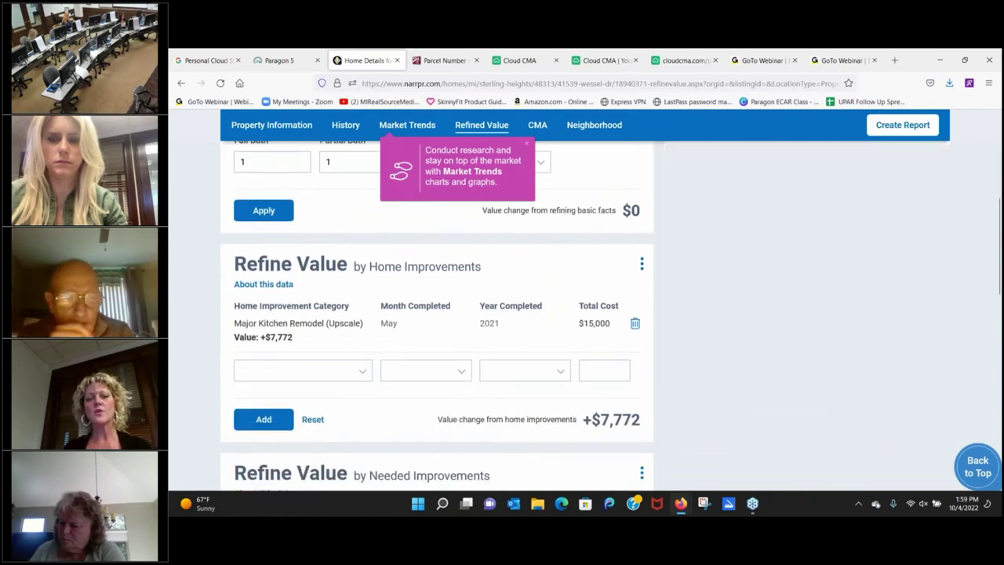
pyautogui.click(635, 324)
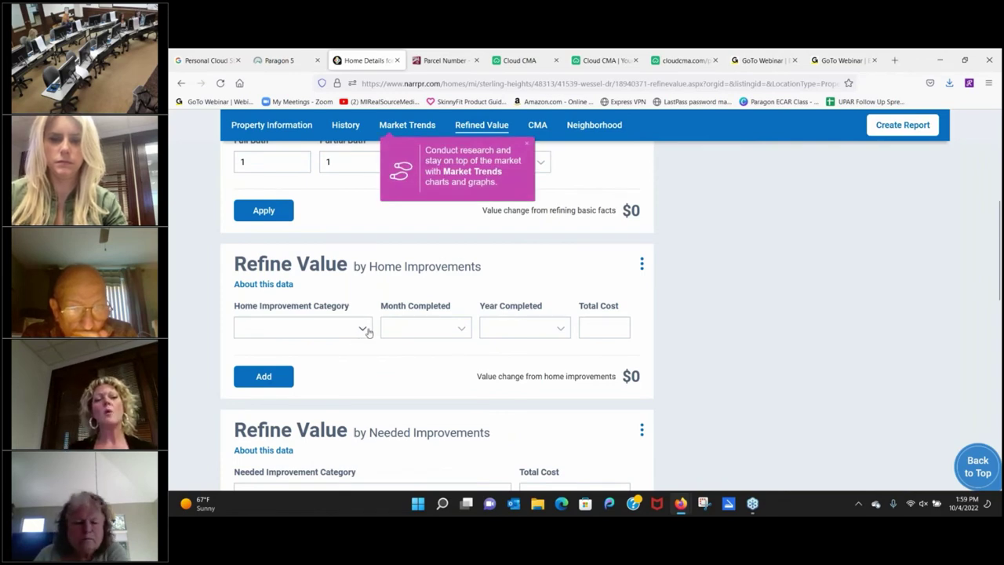
pyautogui.click(367, 332)
pyautogui.press('Escape')
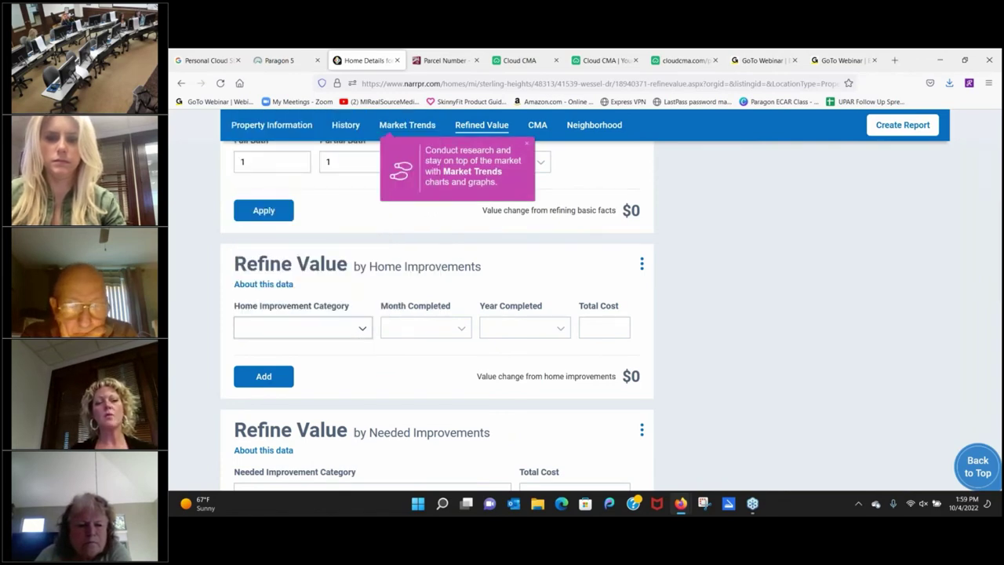
pyautogui.hotkey('alt', 'Down')
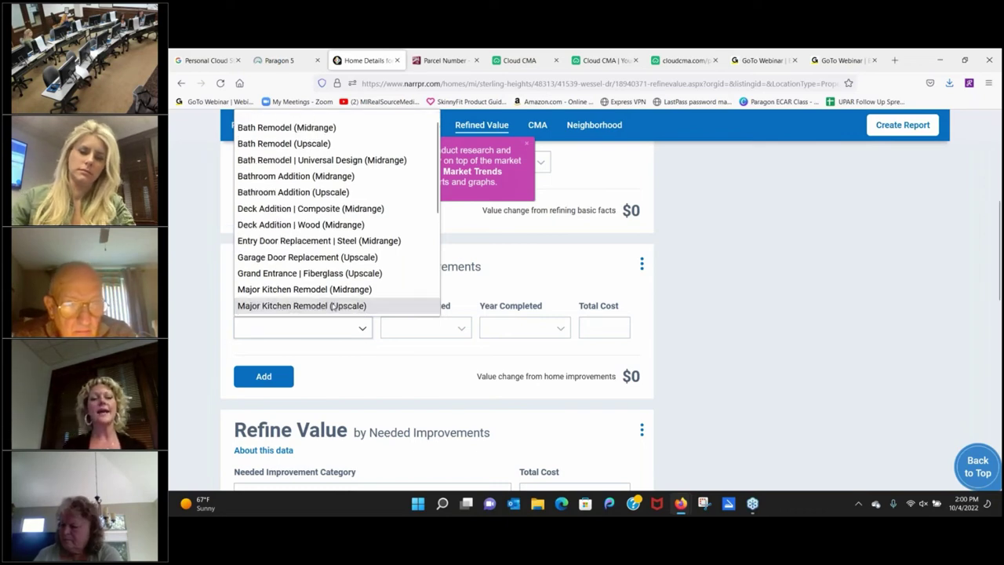
# Step: Add a Major Kitchen Remodel (Upscale), completed December 2021, with a total cost of $10,000
pyautogui.click(279, 306)
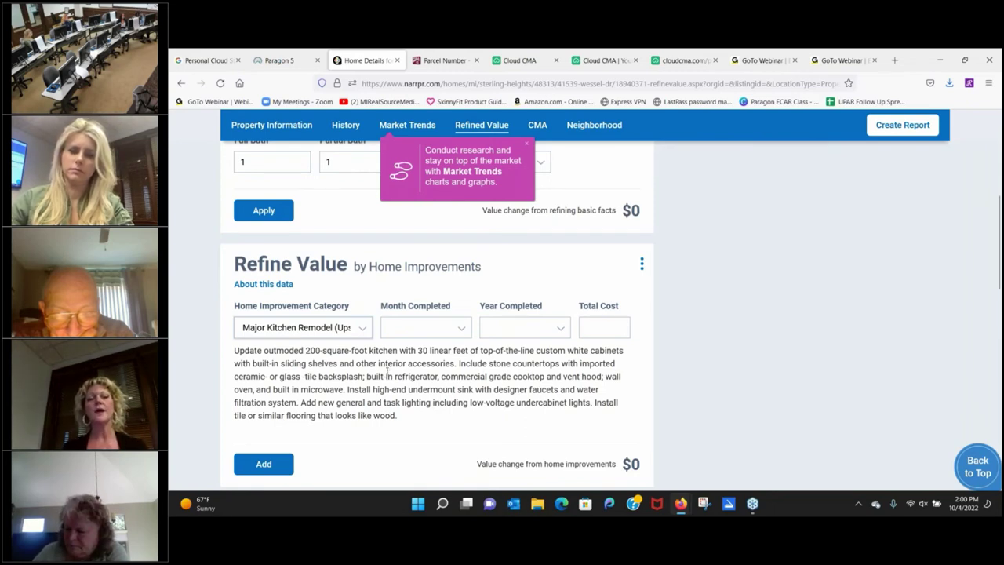
pyautogui.click(461, 330)
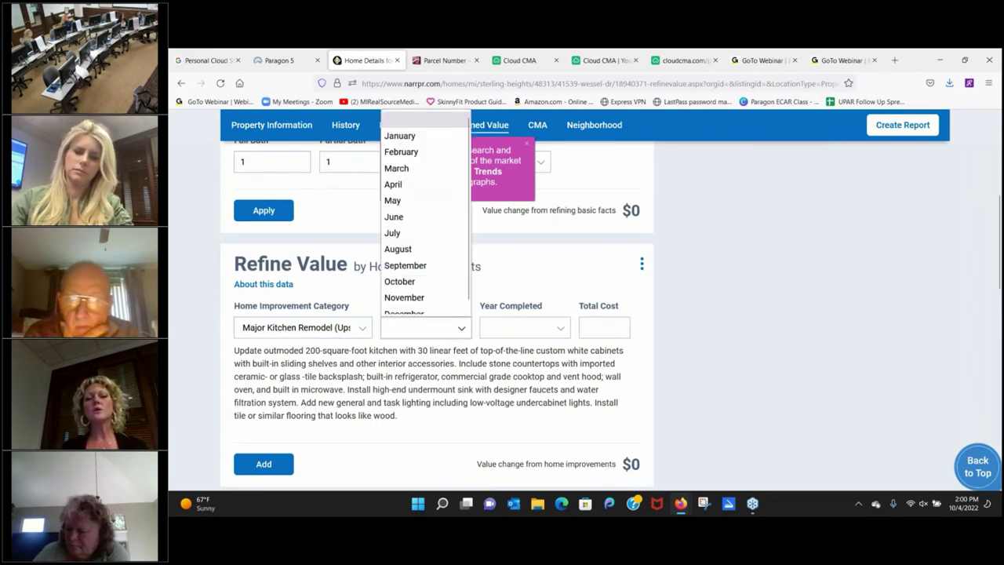
pyautogui.scroll(-1, 448, 306)
pyautogui.click(448, 305)
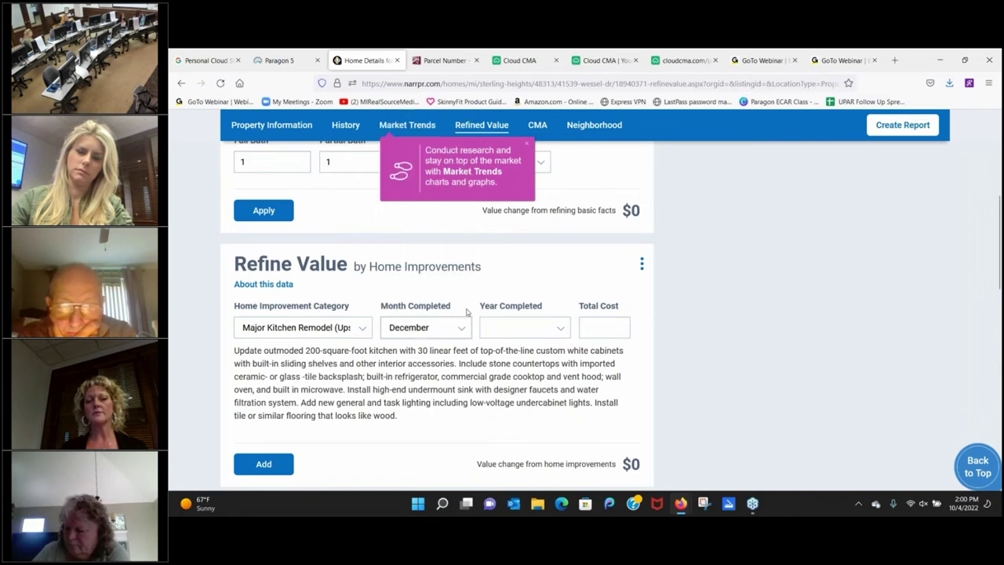
pyautogui.click(563, 331)
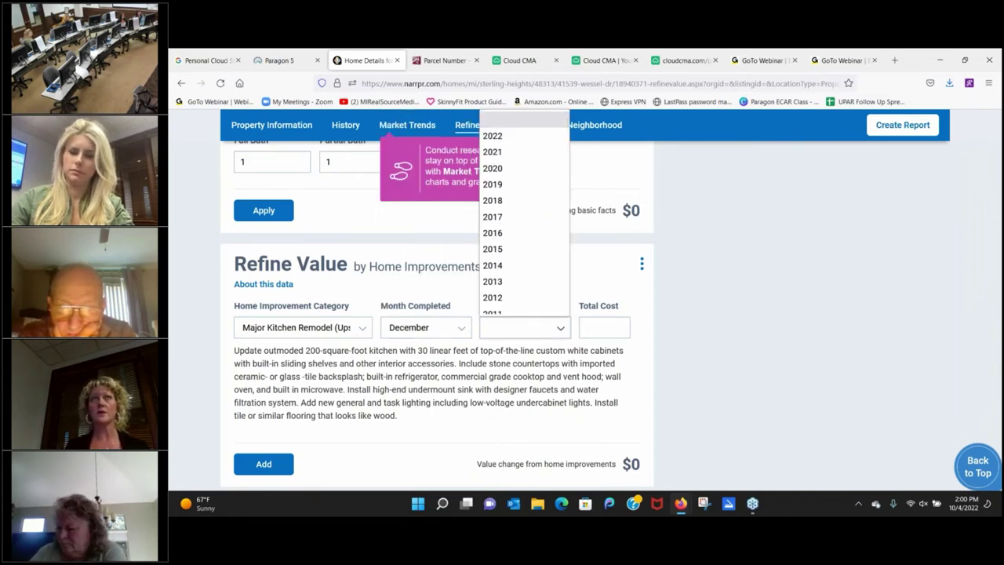
pyautogui.scroll(-1, 532, 172)
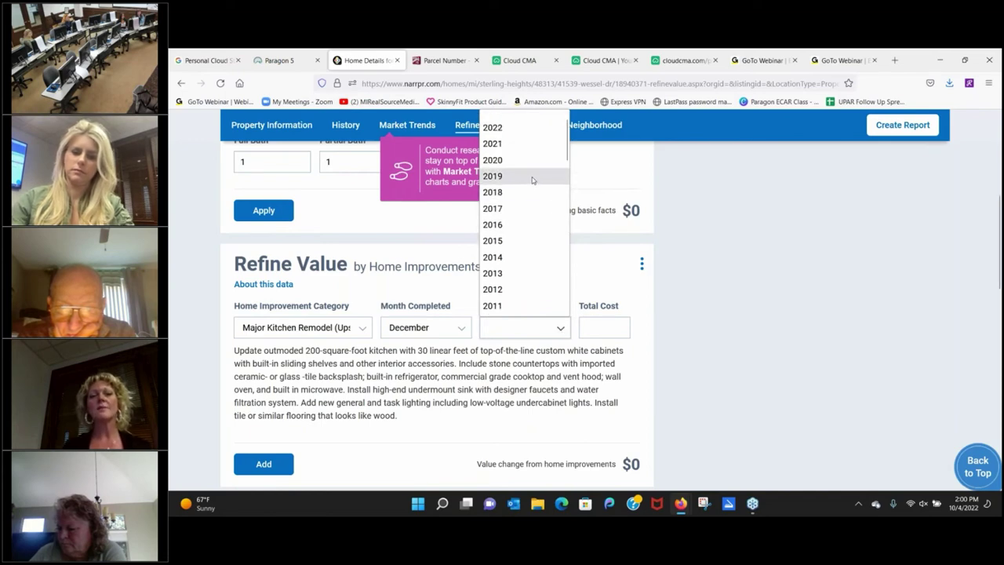
pyautogui.click(528, 151)
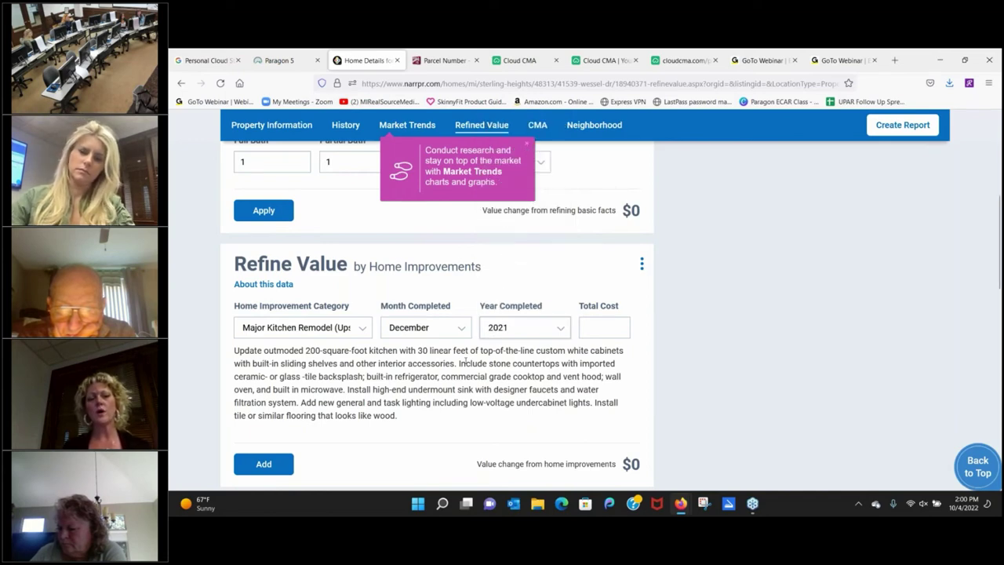
pyautogui.click(614, 321)
pyautogui.write('100000')
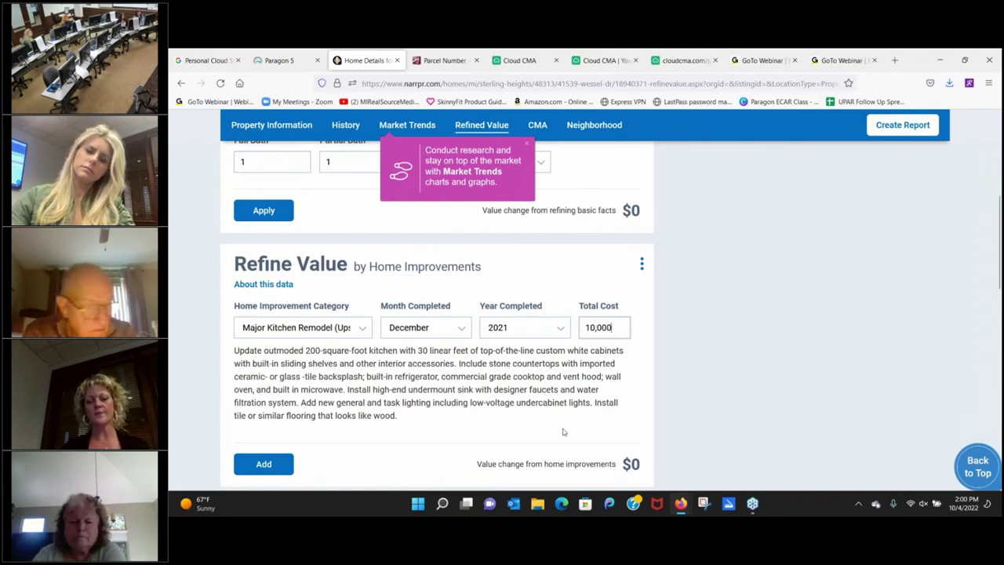
pyautogui.click(284, 465)
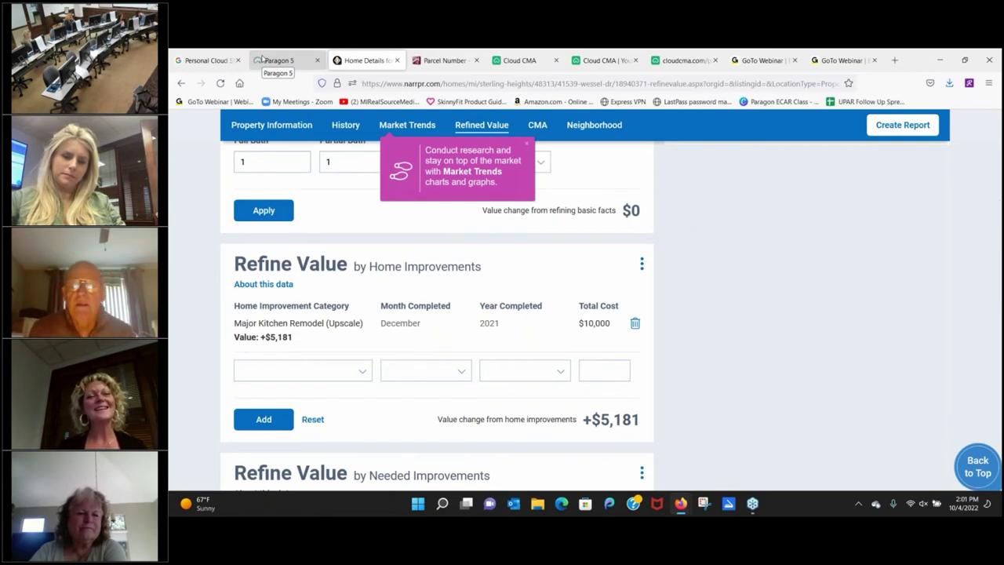
pyautogui.moveTo(681, 502)
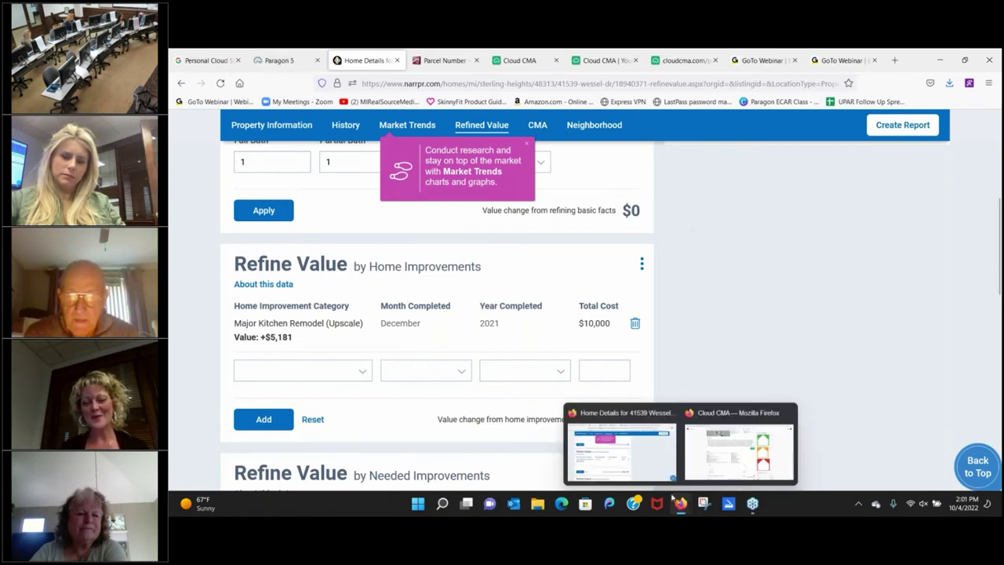
pyautogui.click(751, 453)
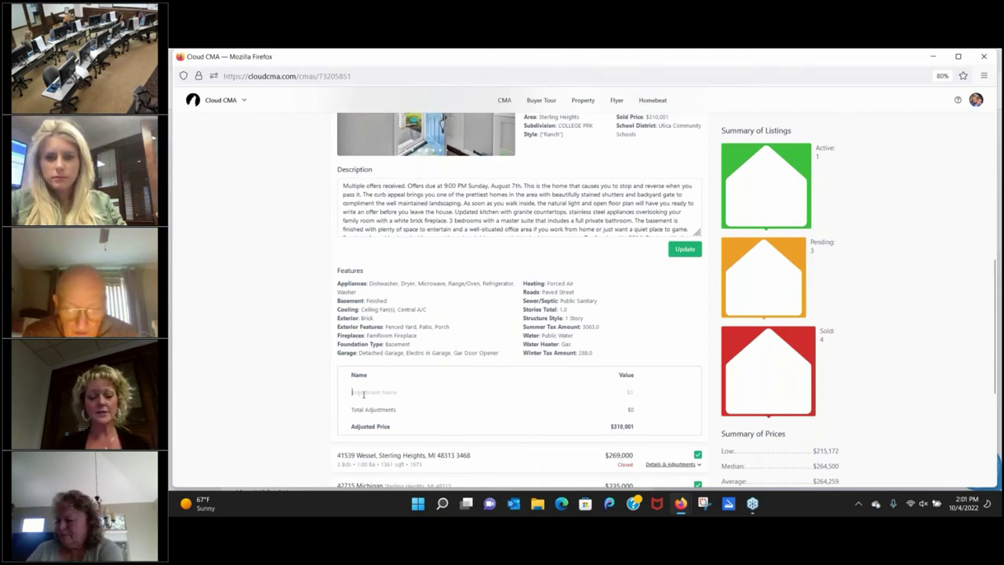
pyautogui.write('New')
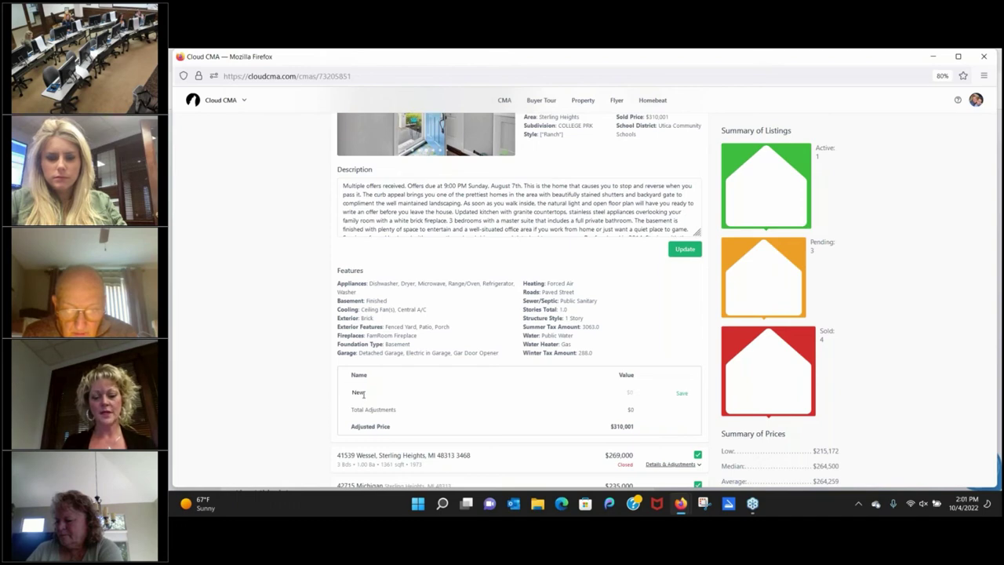
pyautogui.write('Windo')
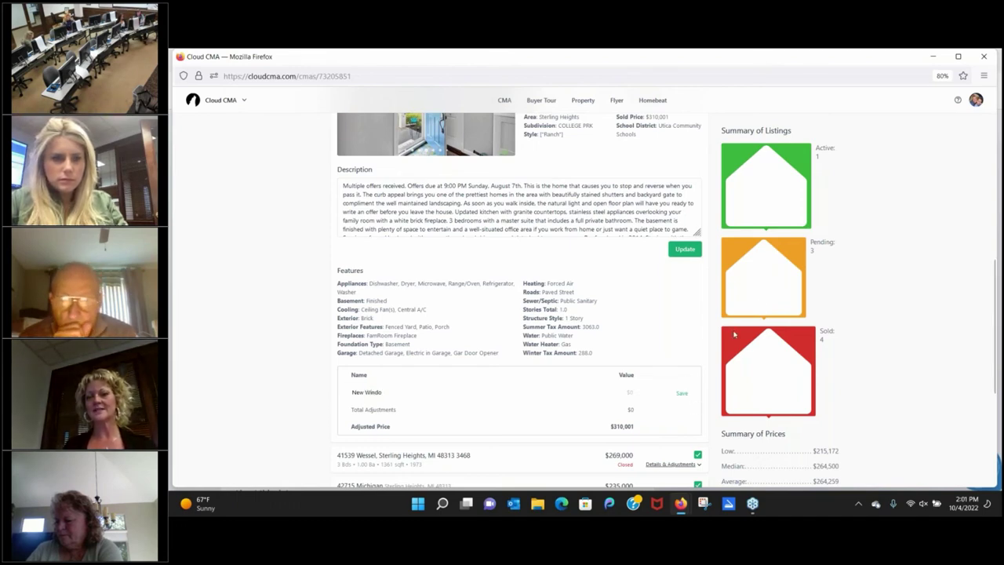
pyautogui.scroll(10, 310, 388)
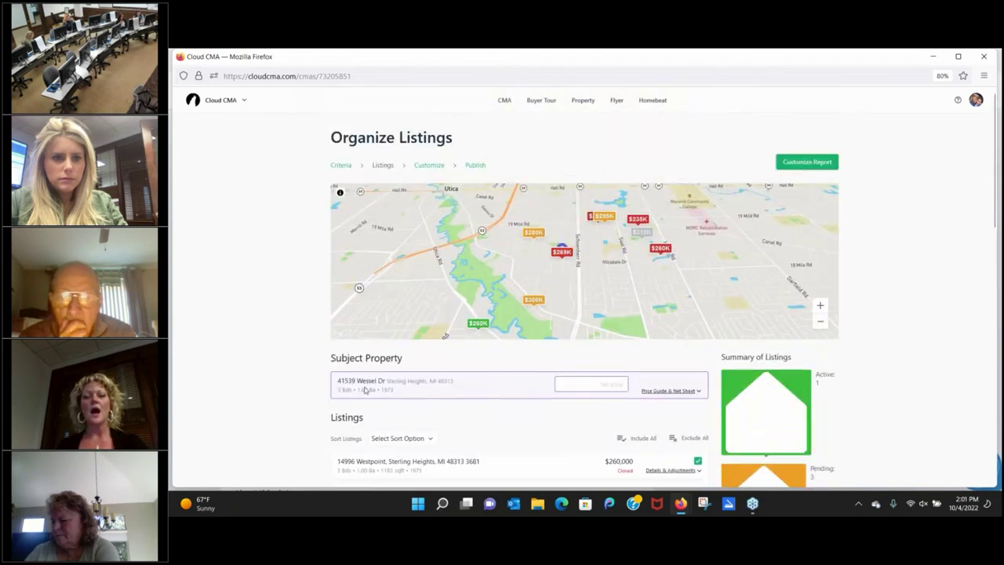
pyautogui.scroll(-3, 365, 390)
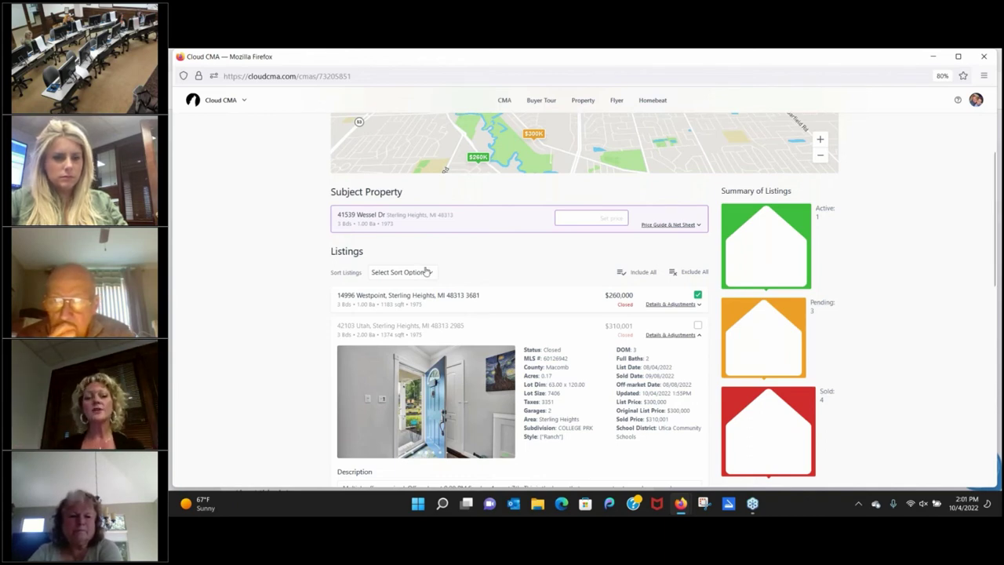
pyautogui.scroll(-5, 298, 400)
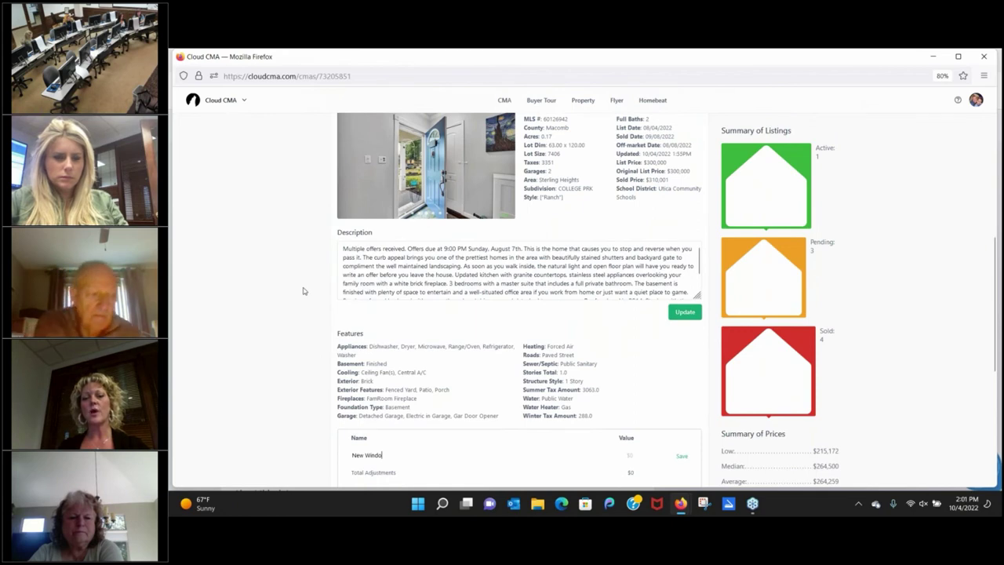
pyautogui.scroll(-4, 303, 291)
pyautogui.scroll(1, 435, 306)
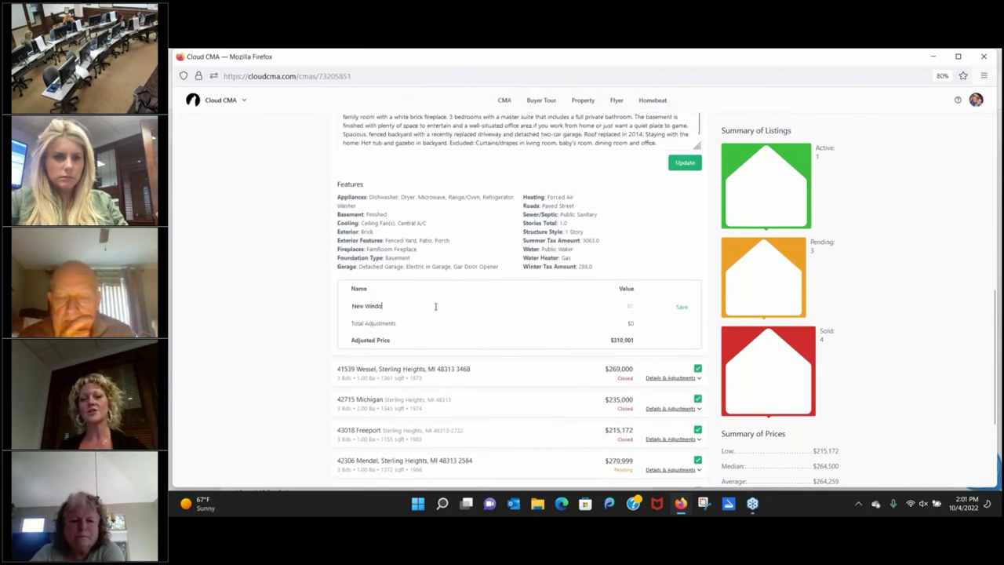
pyautogui.scroll(2, 435, 306)
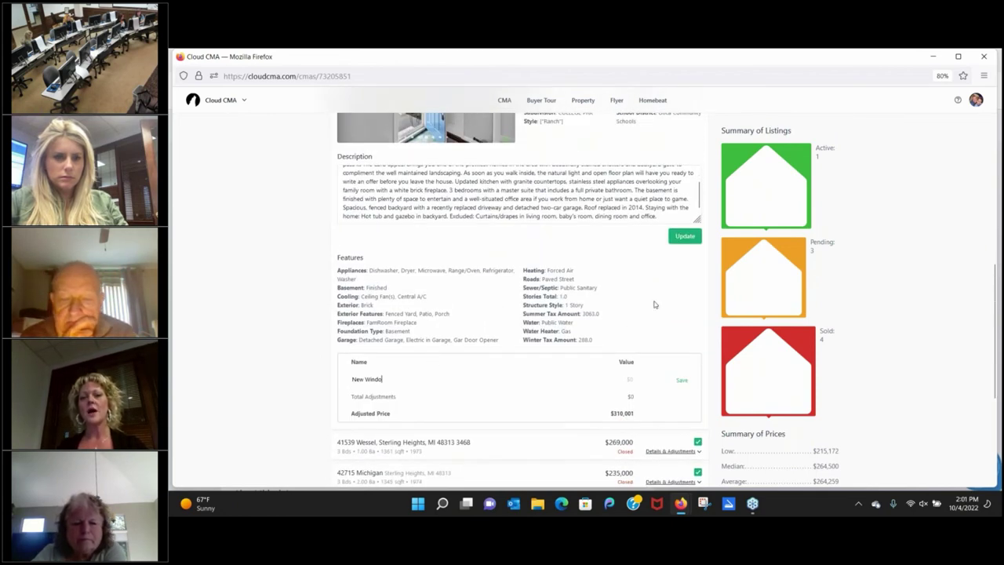
# Step: Begin a 'HOME WAS COMPLETE' note at the end of the Utah comparable's description
pyautogui.click(663, 219)
pyautogui.scroll(-1, 663, 219)
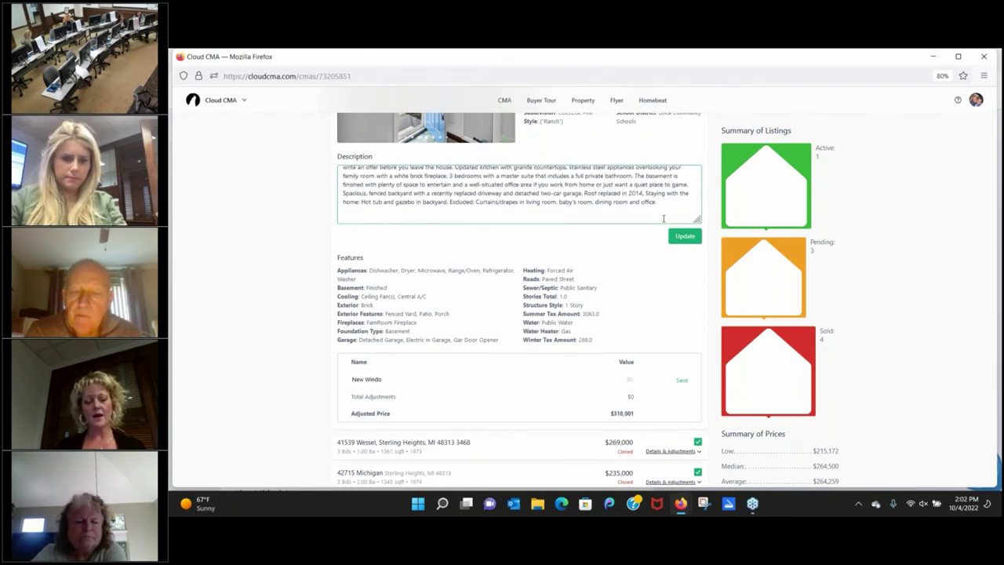
pyautogui.write('HOME WAS COMPLETE')
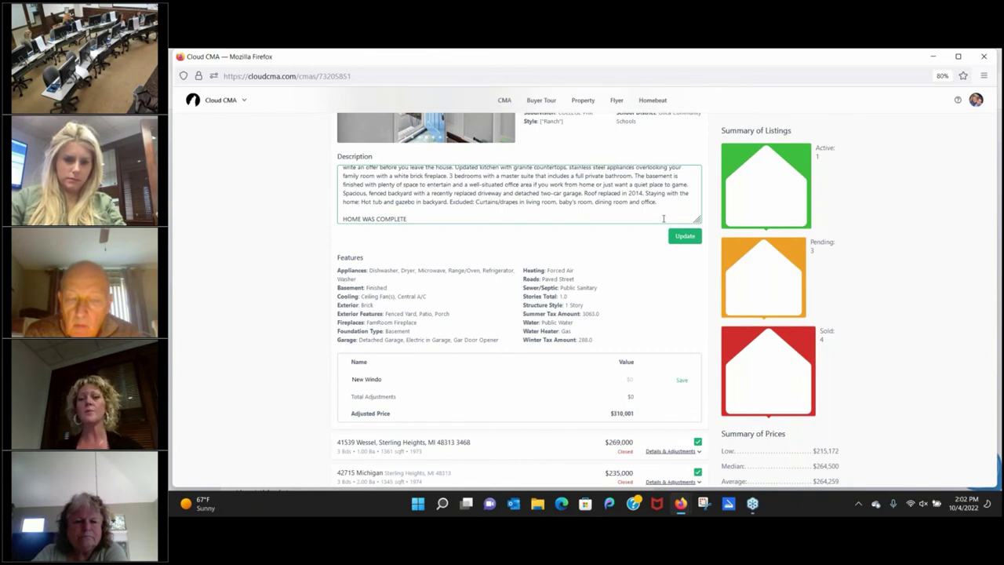
pyautogui.scroll(3, 373, 221)
pyautogui.scroll(5, 259, 329)
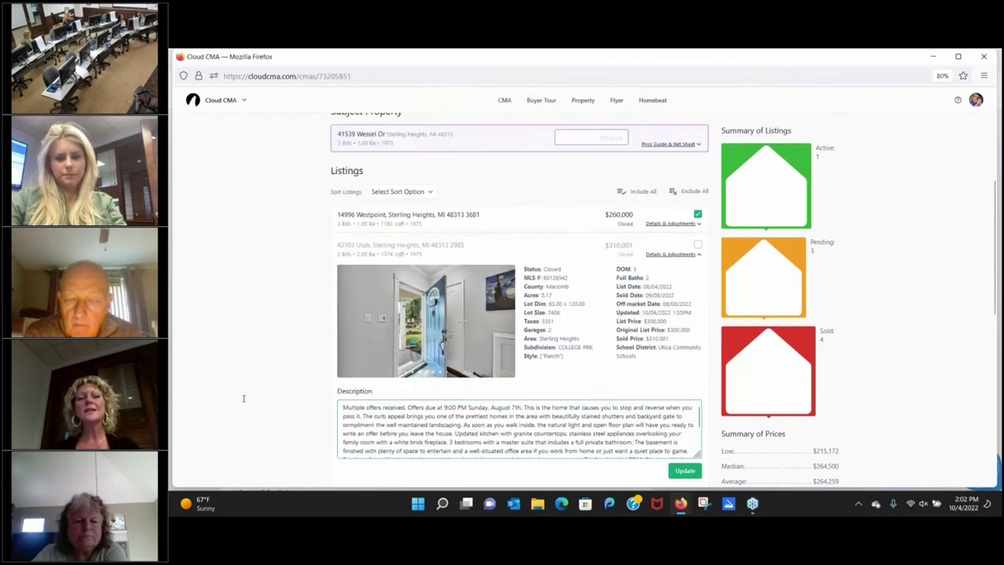
pyautogui.scroll(1, 245, 377)
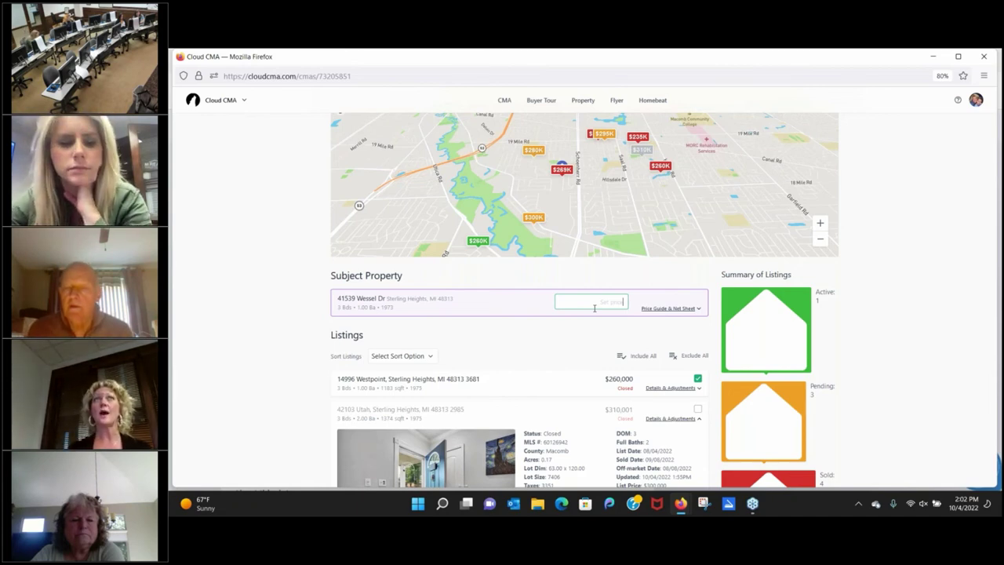
pyautogui.write('$')
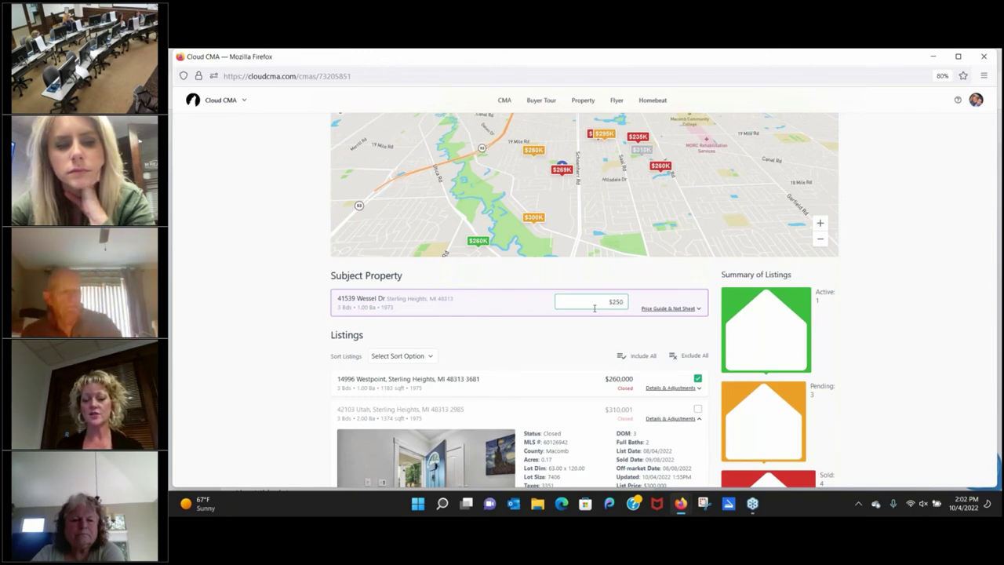
pyautogui.write('250')
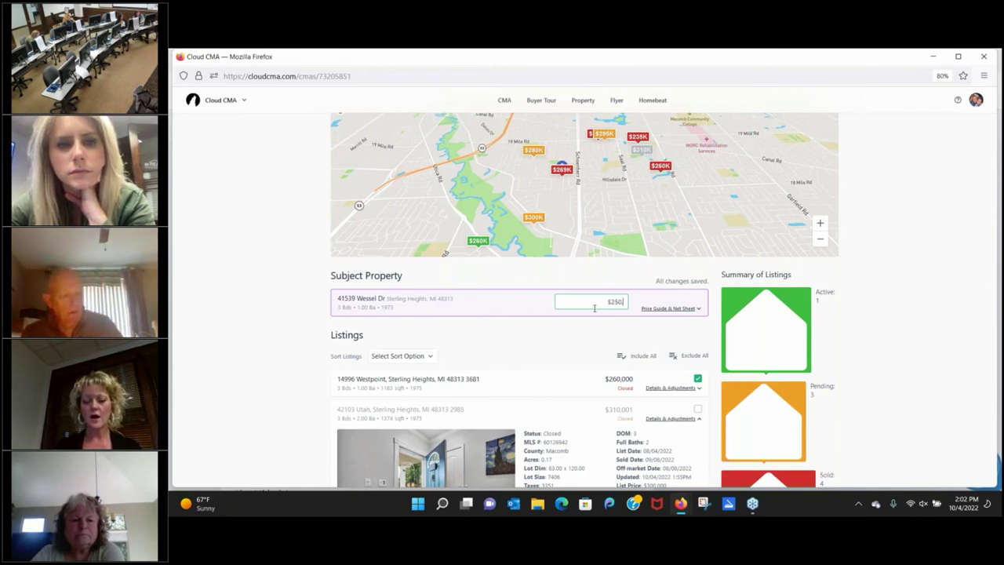
pyautogui.write(',000')
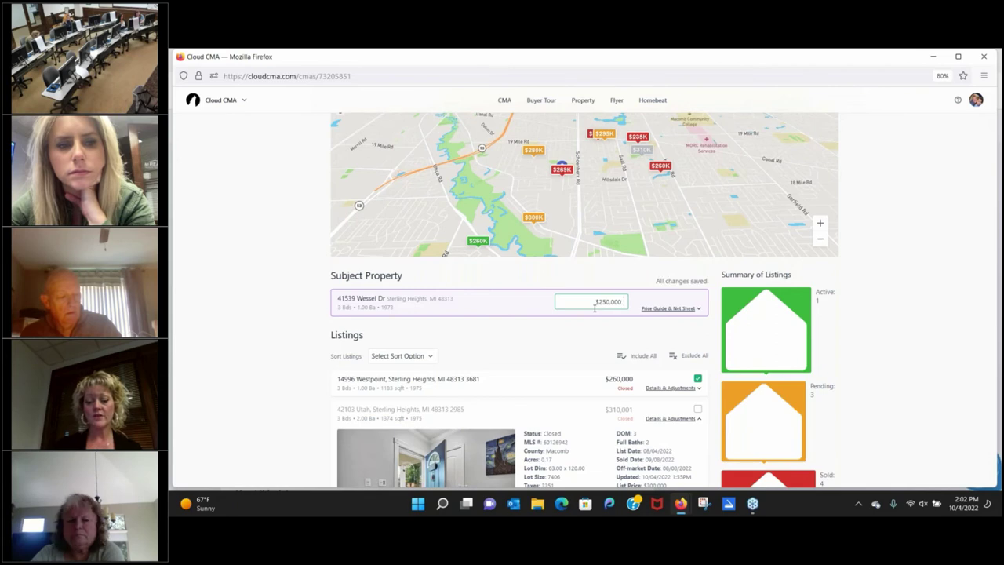
pyautogui.write(' TO $')
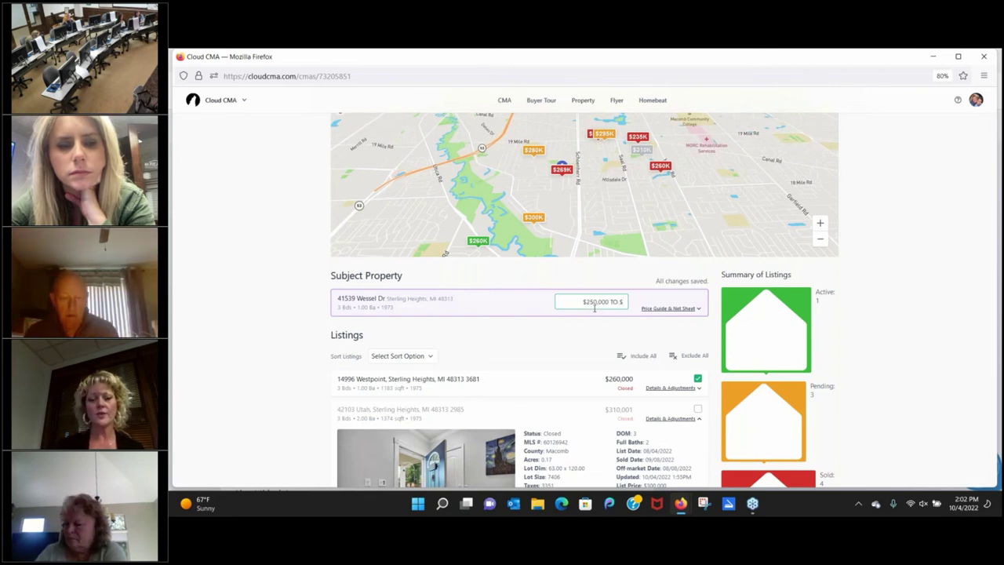
pyautogui.write('2')
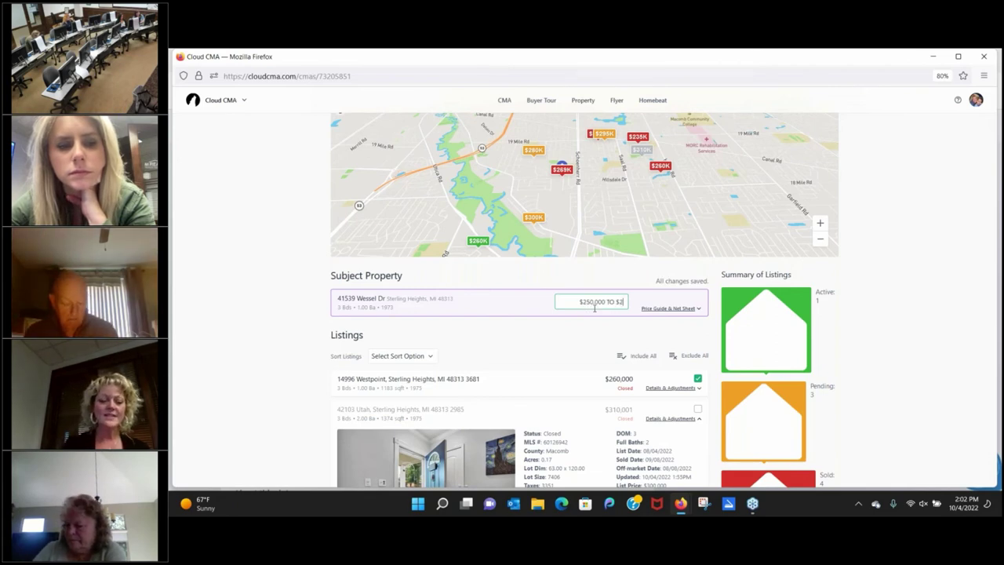
pyautogui.write('75,000')
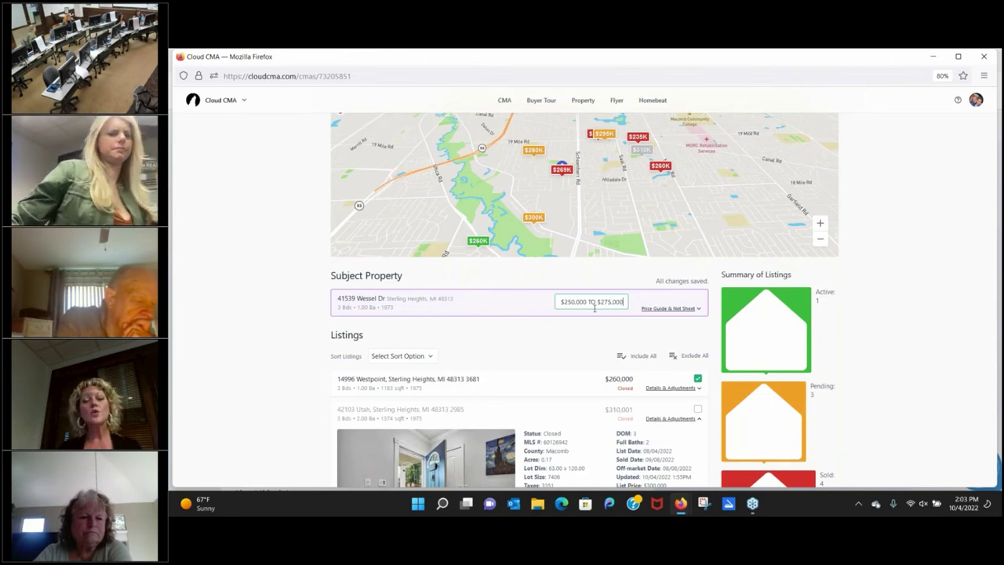
pyautogui.click(668, 309)
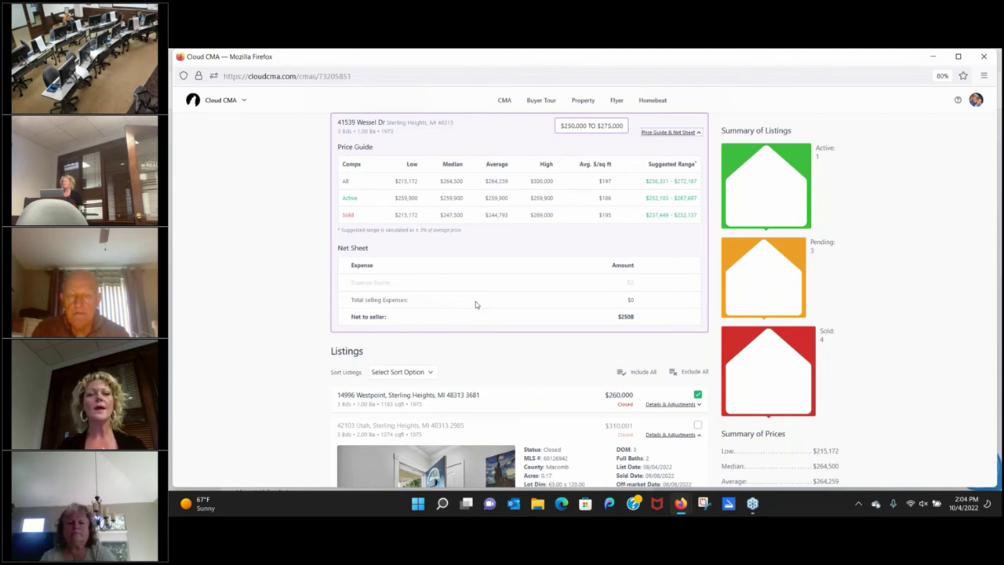
pyautogui.scroll(3, 520, 343)
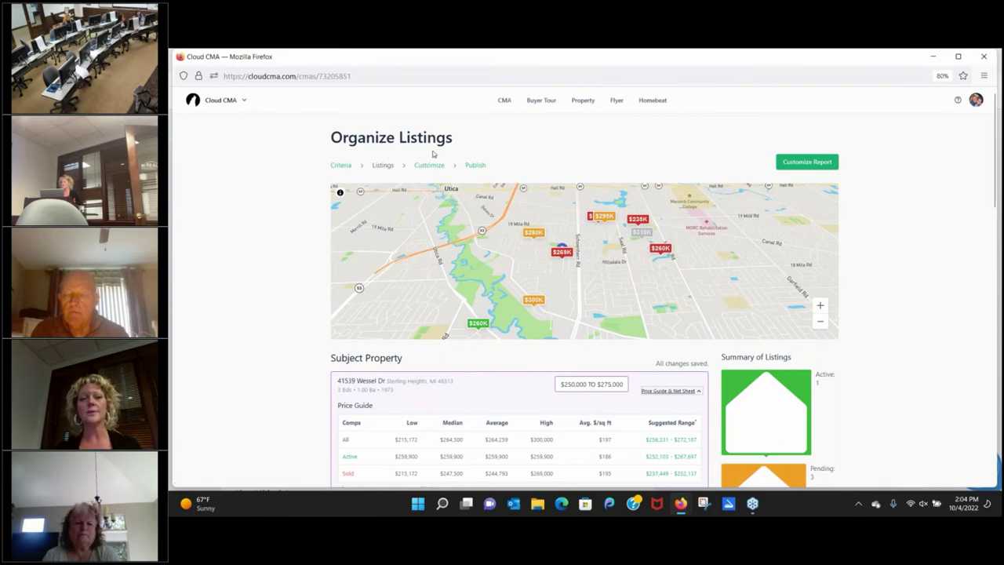
# Step: Go to the Customize CMA Report page and bring up the report Theme dialog
pyautogui.click(428, 166)
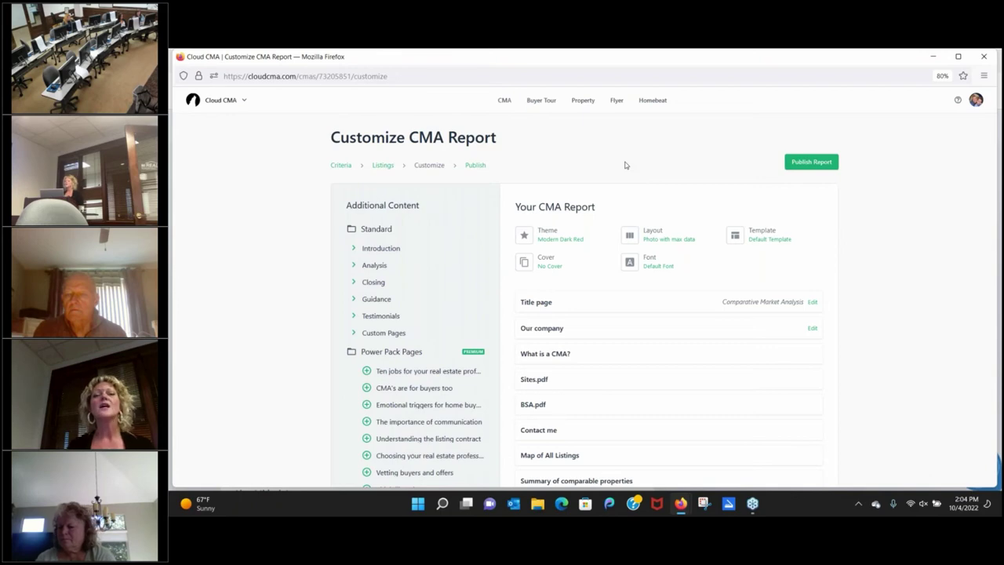
pyautogui.click(562, 239)
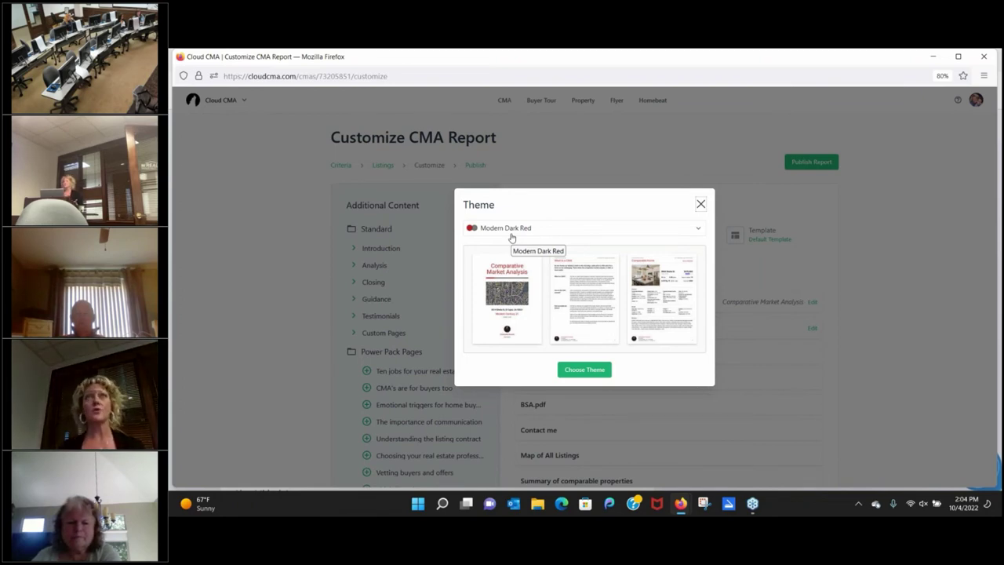
# Step: Browse the report theme list and close it, leaving Modern Dark Red unchanged
pyautogui.rightClick(695, 233)
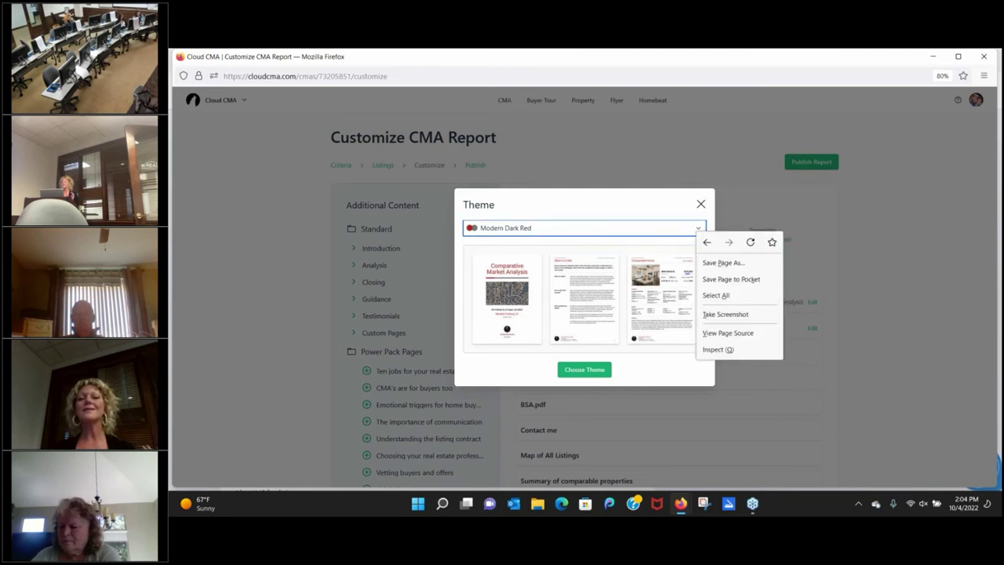
pyautogui.click(698, 228)
pyautogui.click(699, 228)
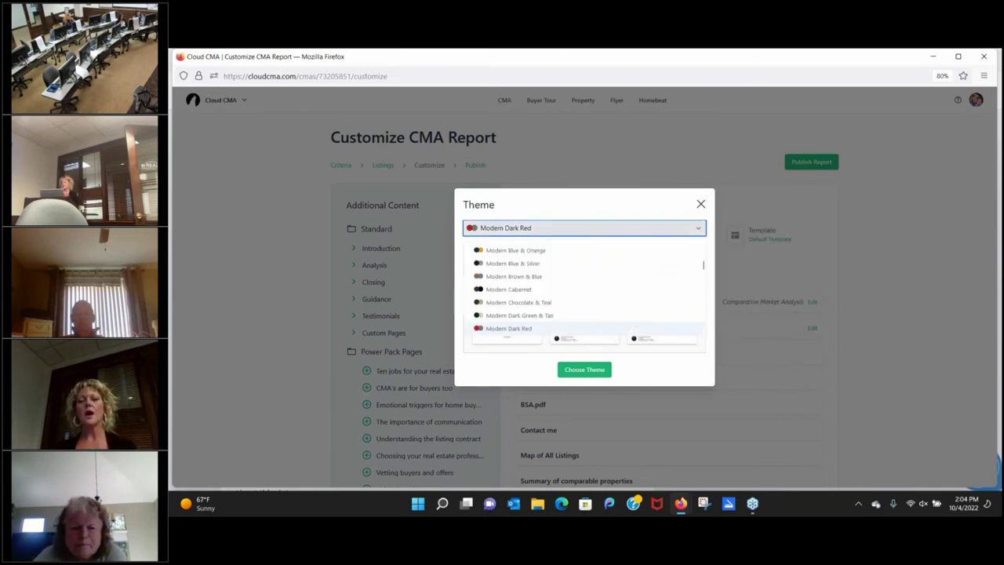
pyautogui.moveTo(703, 266)
pyautogui.mouseDown()
pyautogui.moveTo(703, 333)
pyautogui.moveTo(710, 249)
pyautogui.mouseUp()
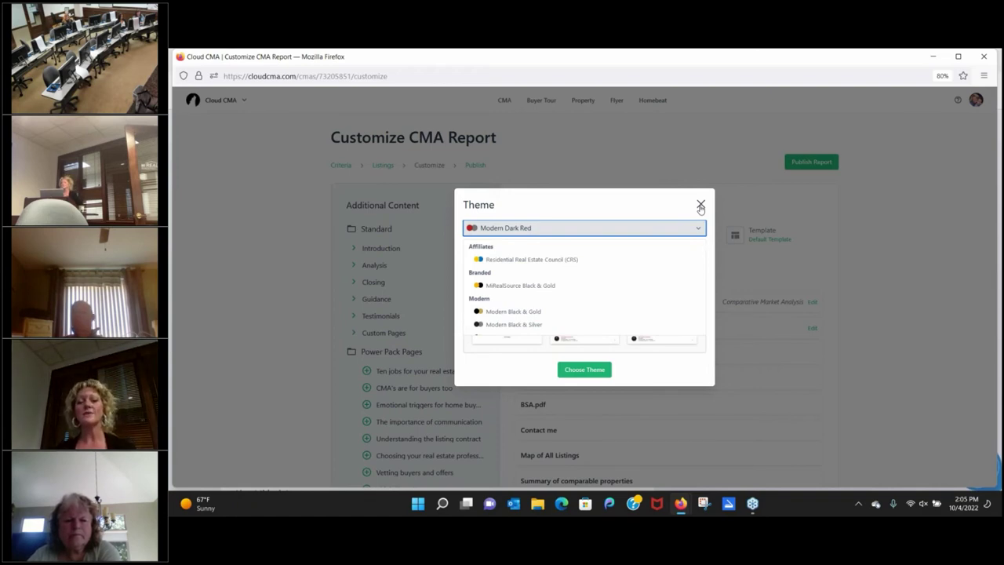
pyautogui.click(700, 206)
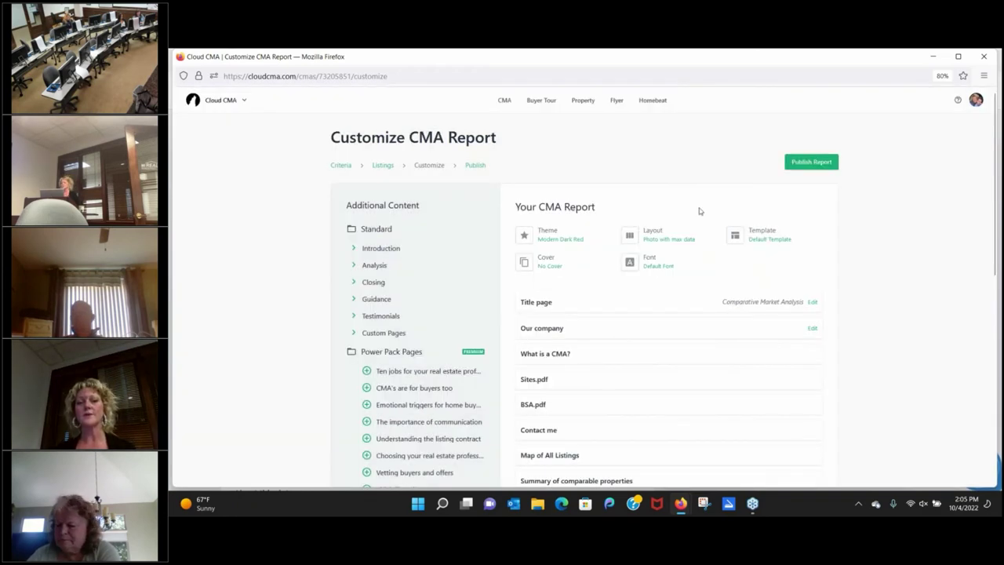
pyautogui.click(666, 245)
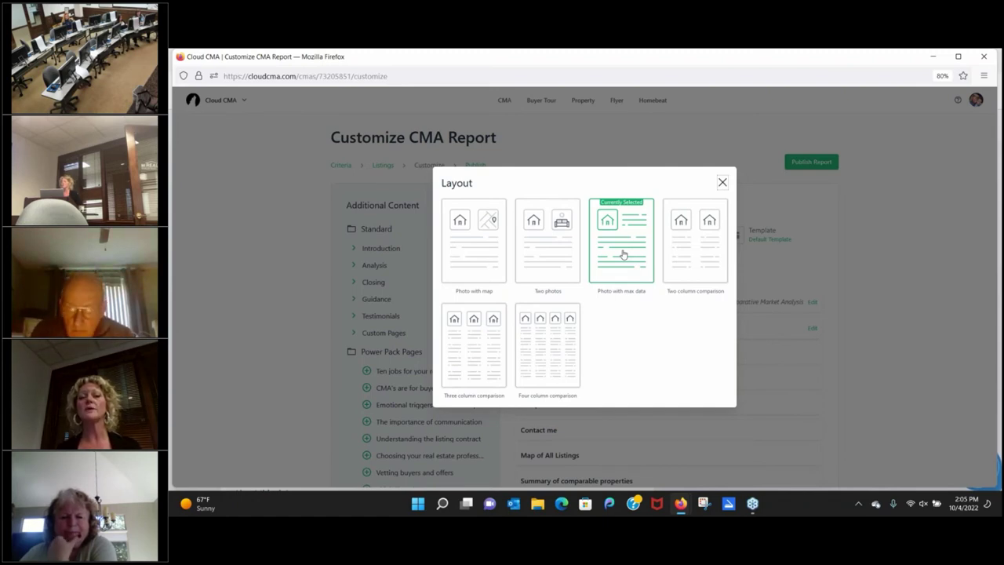
pyautogui.click(722, 183)
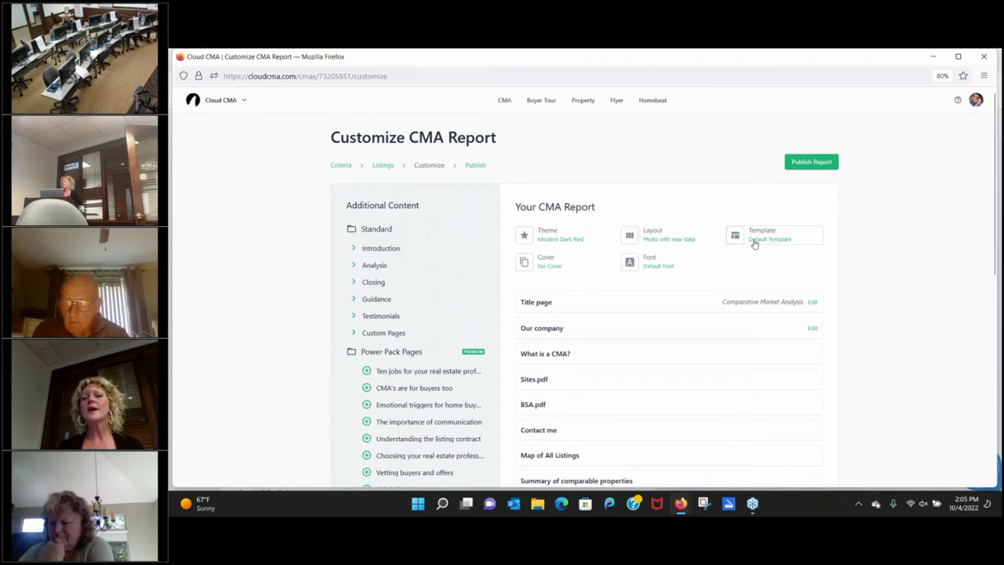
pyautogui.click(754, 244)
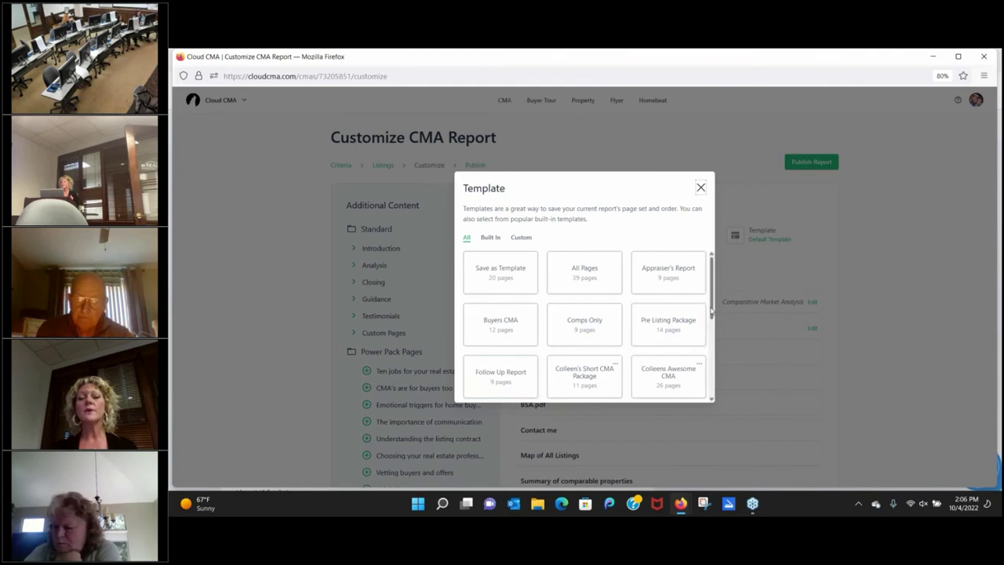
pyautogui.moveTo(711, 310); pyautogui.dragTo(711, 387)
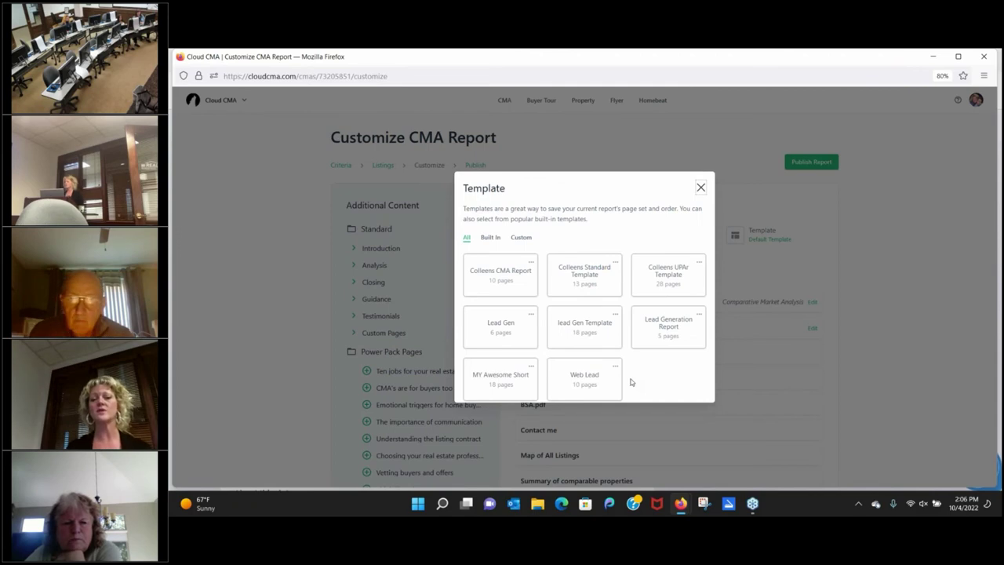
pyautogui.click(700, 189)
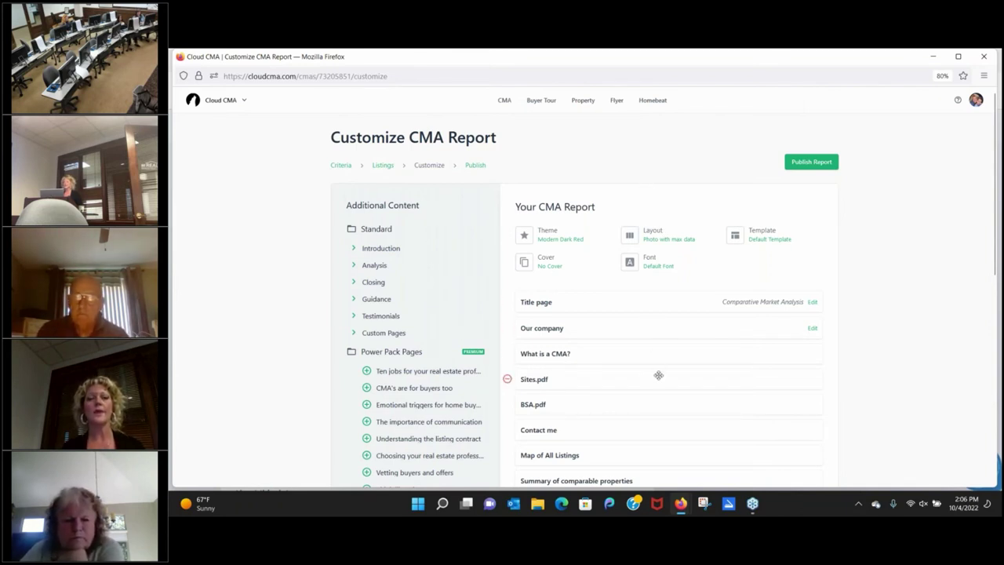
# Step: Add the Marketing action plan and Why you need a real estate professional pages
pyautogui.click(353, 266)
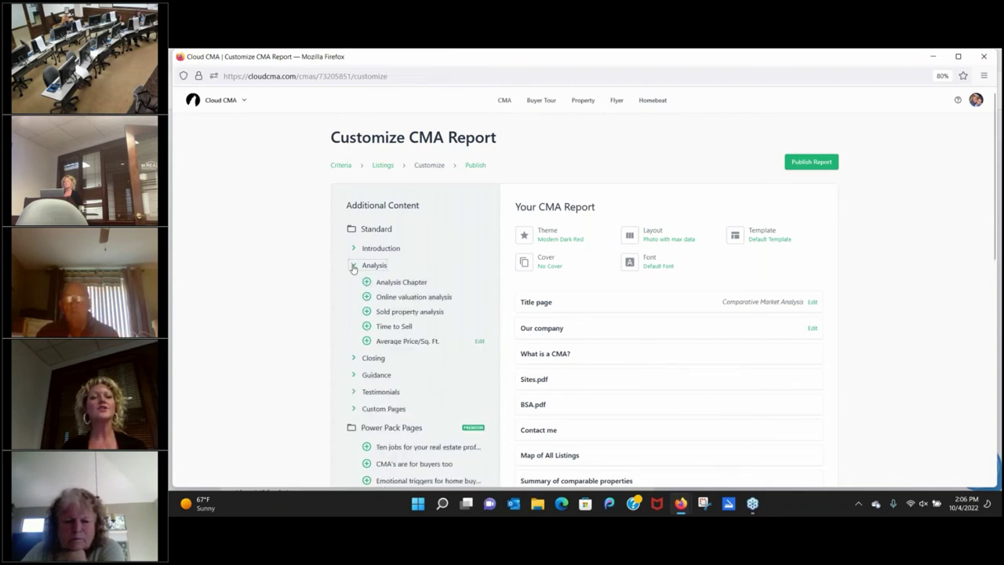
pyautogui.click(353, 358)
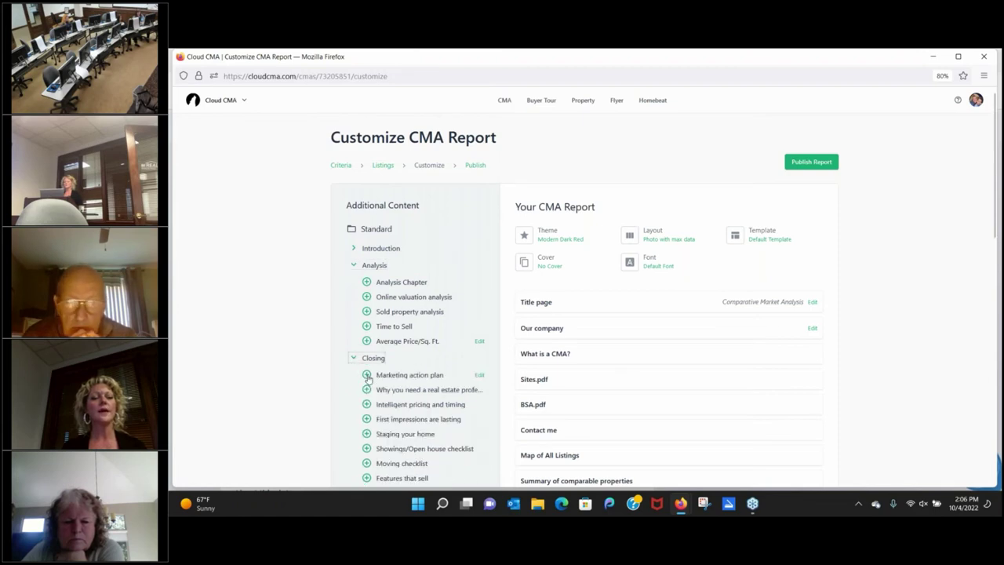
pyautogui.click(367, 376)
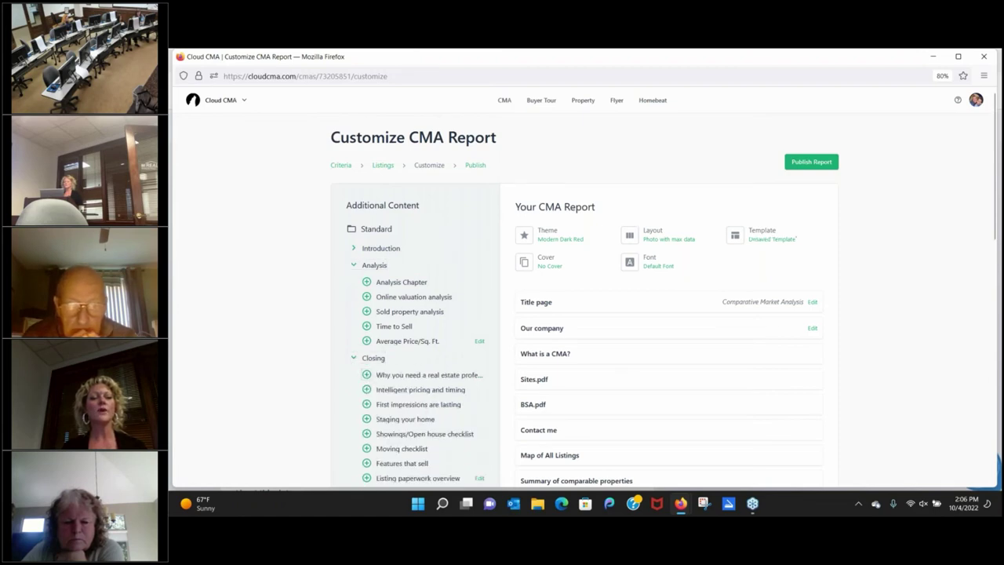
pyautogui.click(366, 374)
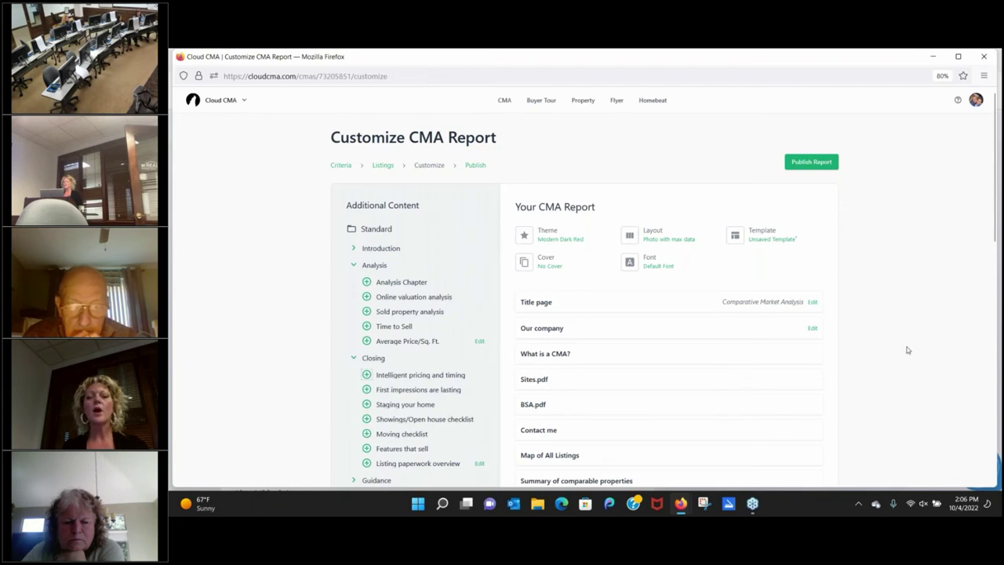
# Step: Remove Example_3.pdf and the Notes page from the report
pyautogui.scroll(-15, 582, 439)
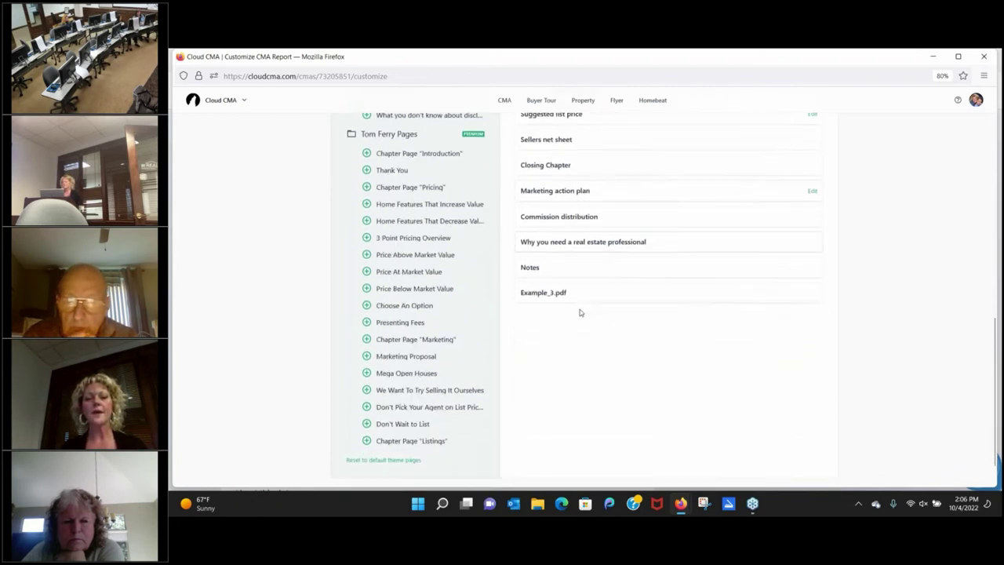
pyautogui.moveTo(581, 260); pyautogui.dragTo(572, 327)
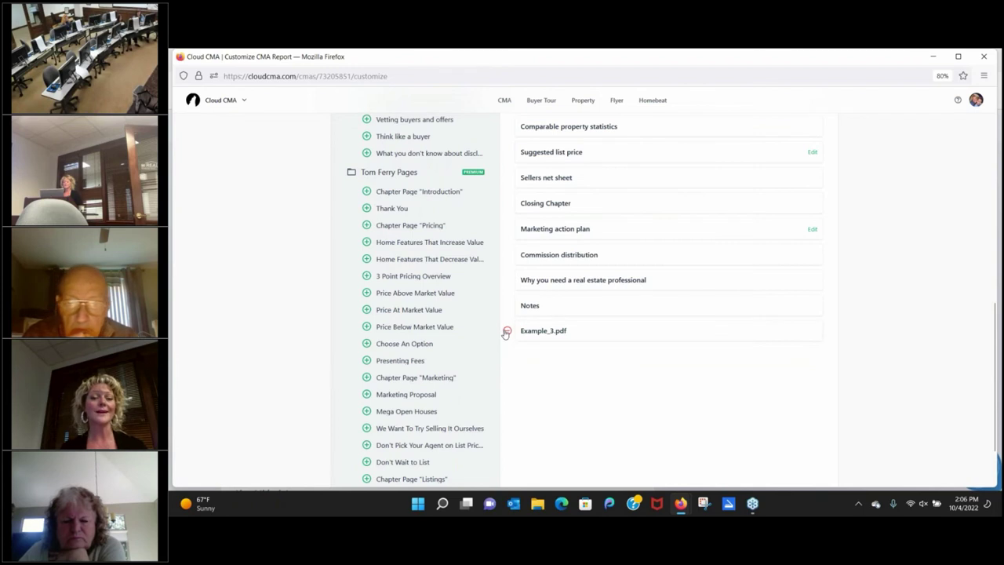
pyautogui.click(507, 332)
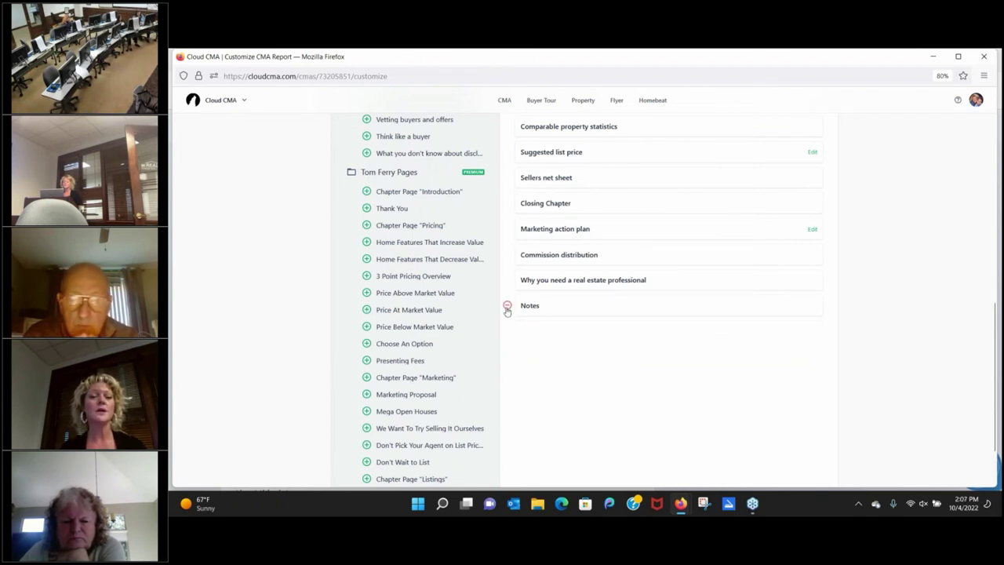
pyautogui.click(507, 306)
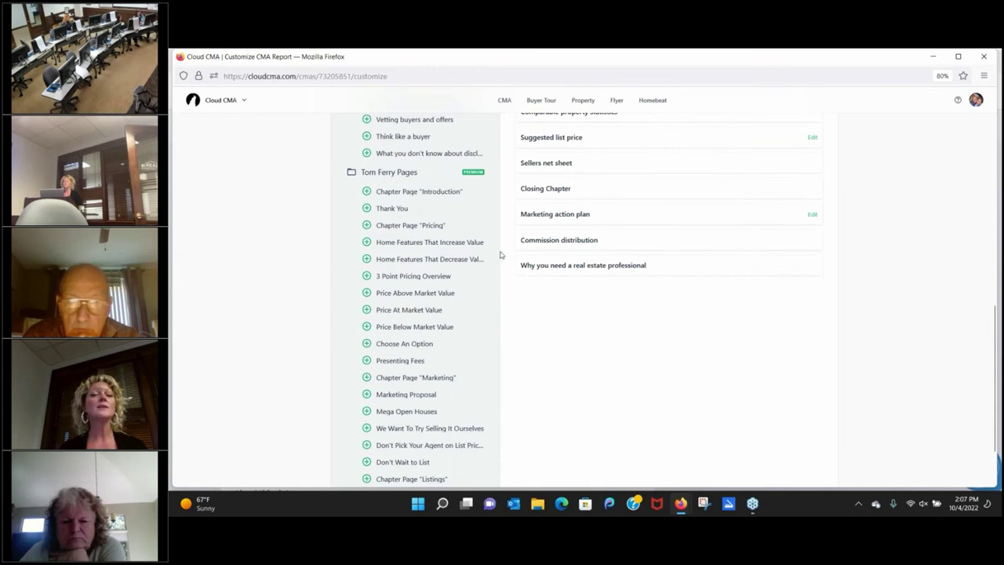
# Step: Preview the Commission distribution page, then collapse the Closing and Analysis page lists
pyautogui.click(557, 241)
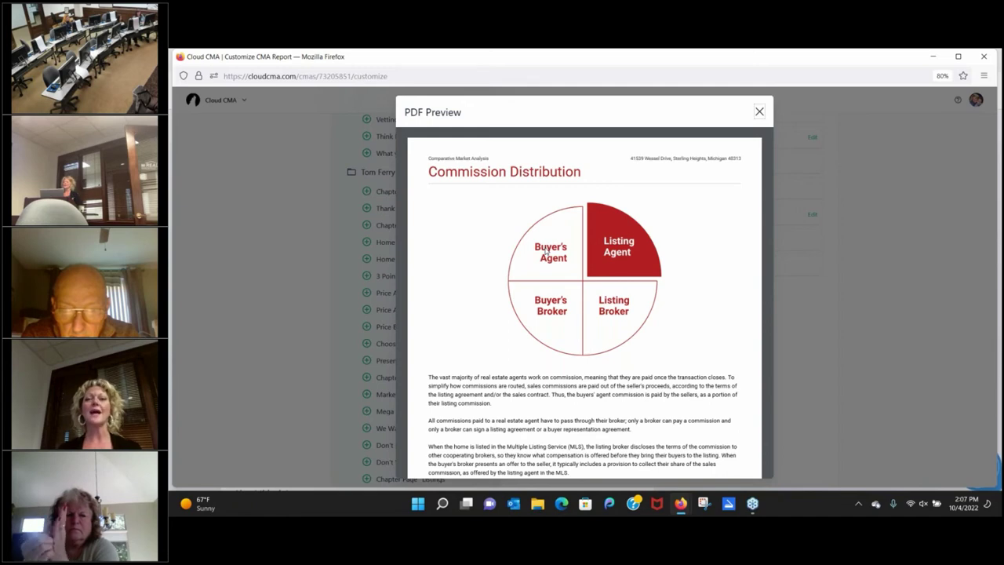
pyautogui.click(760, 113)
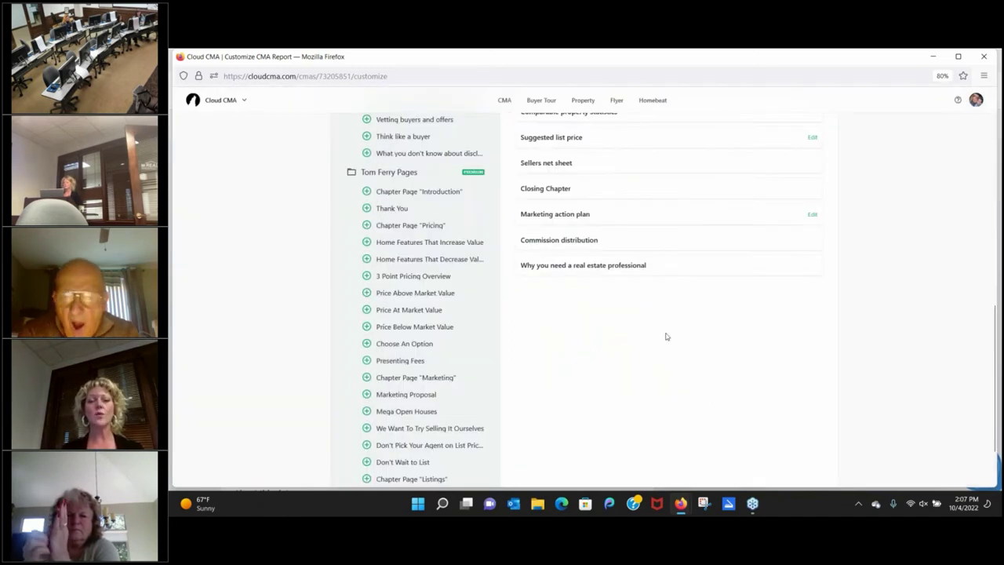
pyautogui.scroll(15, 666, 336)
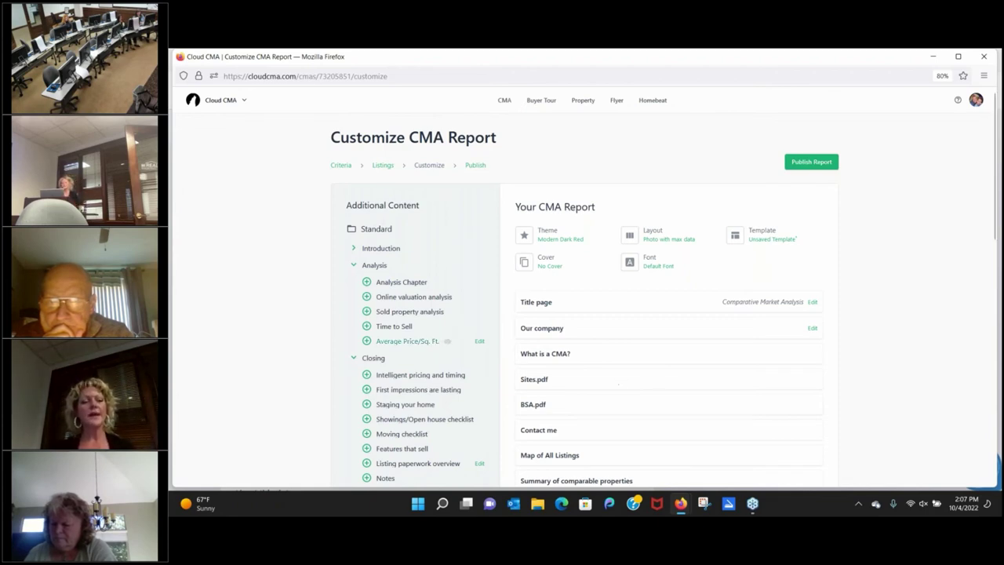
pyautogui.click(353, 358)
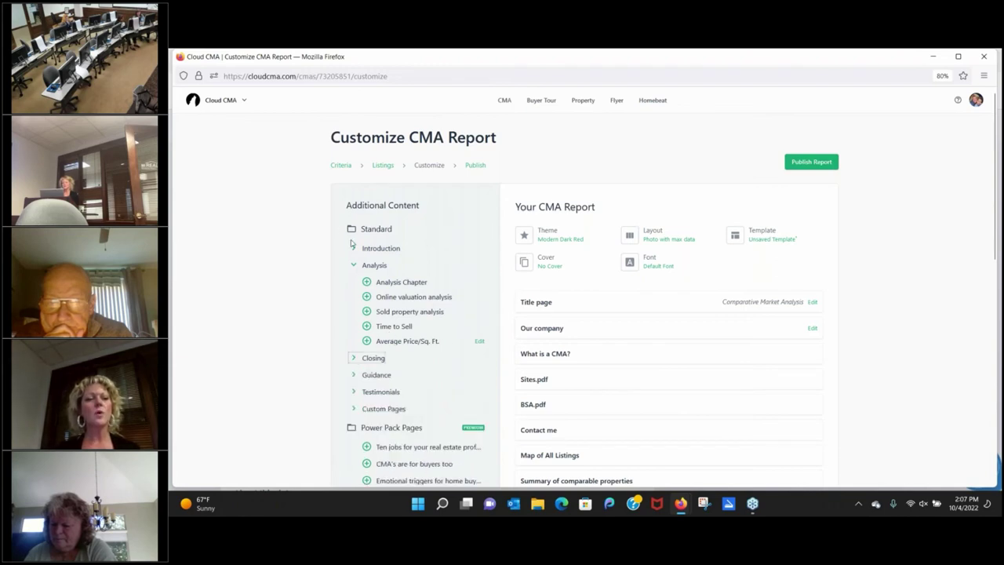
pyautogui.click(354, 266)
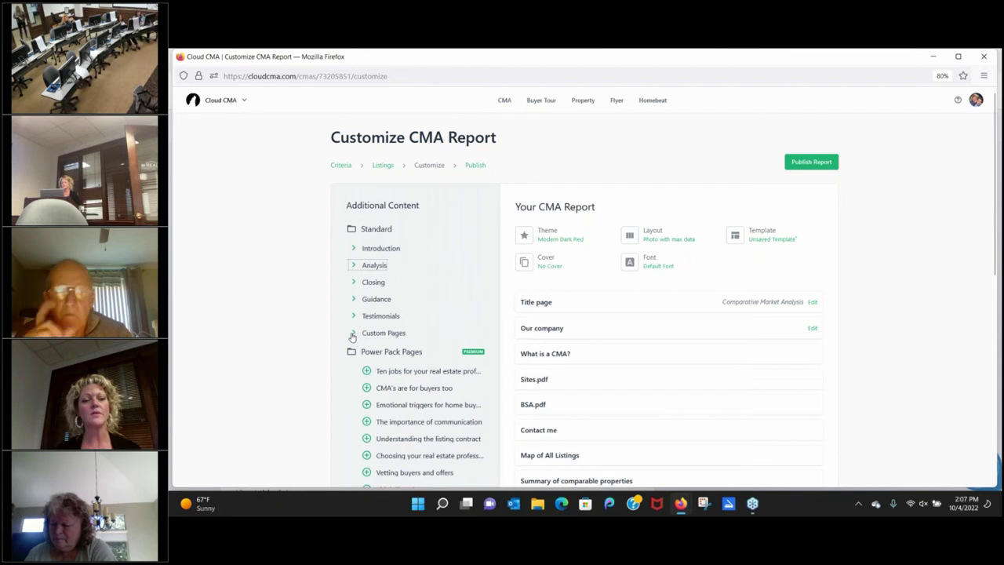
# Step: Expand the Custom Pages list under Additional Content and scroll through its PDFs
pyautogui.click(353, 336)
pyautogui.click(353, 335)
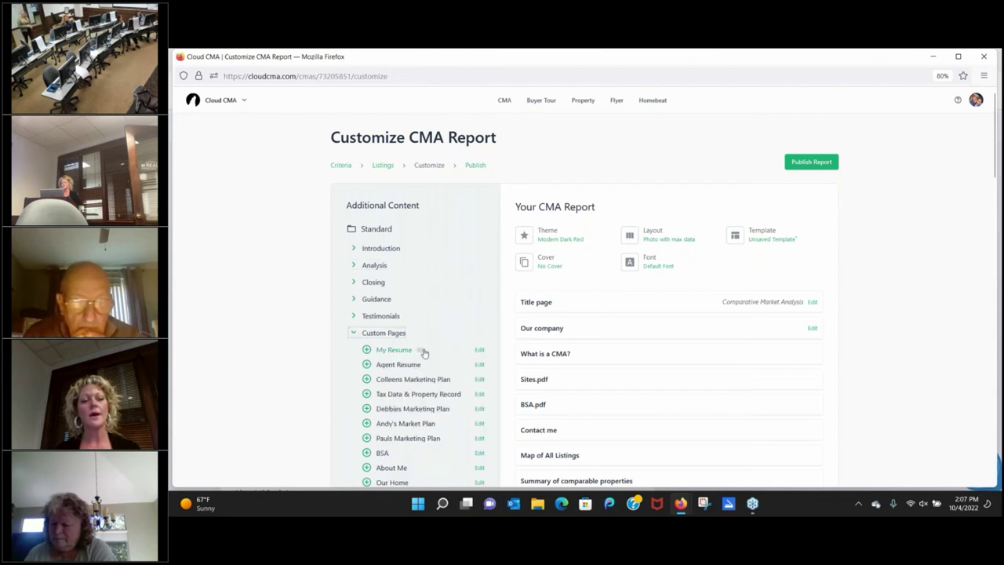
pyautogui.scroll(-2, 363, 332)
pyautogui.scroll(-3, 363, 332)
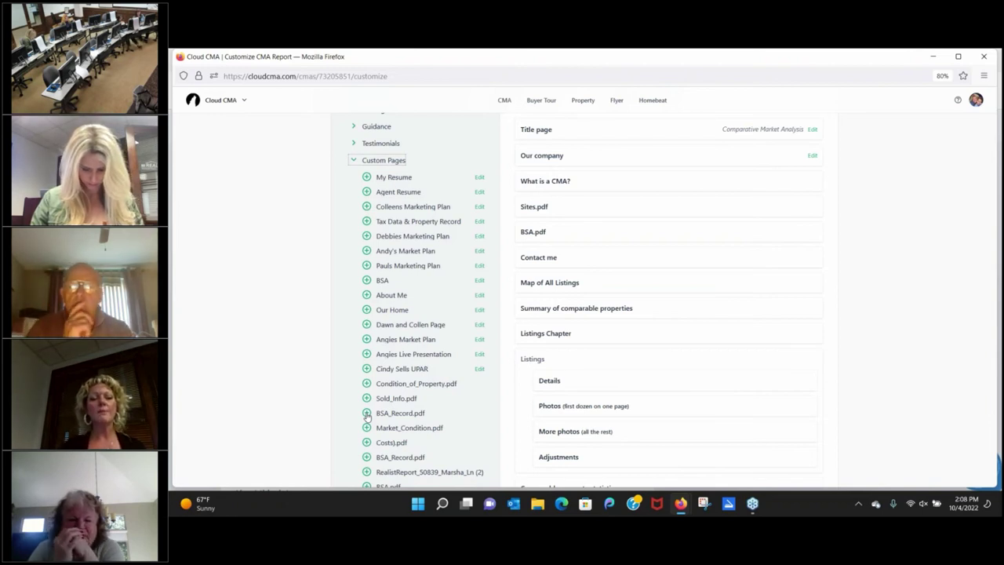
# Step: Add BSA_Record.pdf after Sites.pdf, then add Condition_of_Property.pdf to the report pages
pyautogui.moveTo(367, 415); pyautogui.dragTo(583, 251)
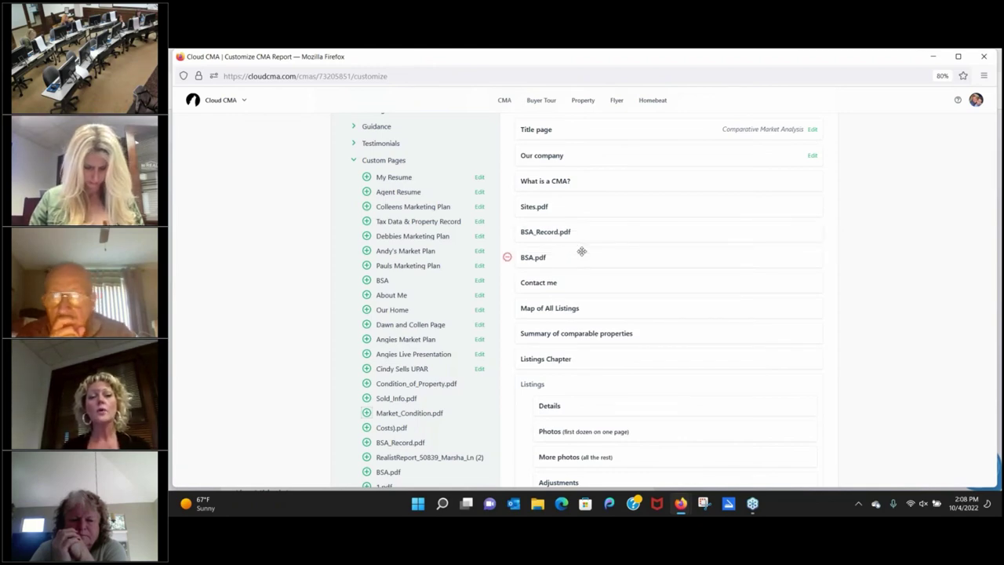
pyautogui.scroll(-5, 377, 329)
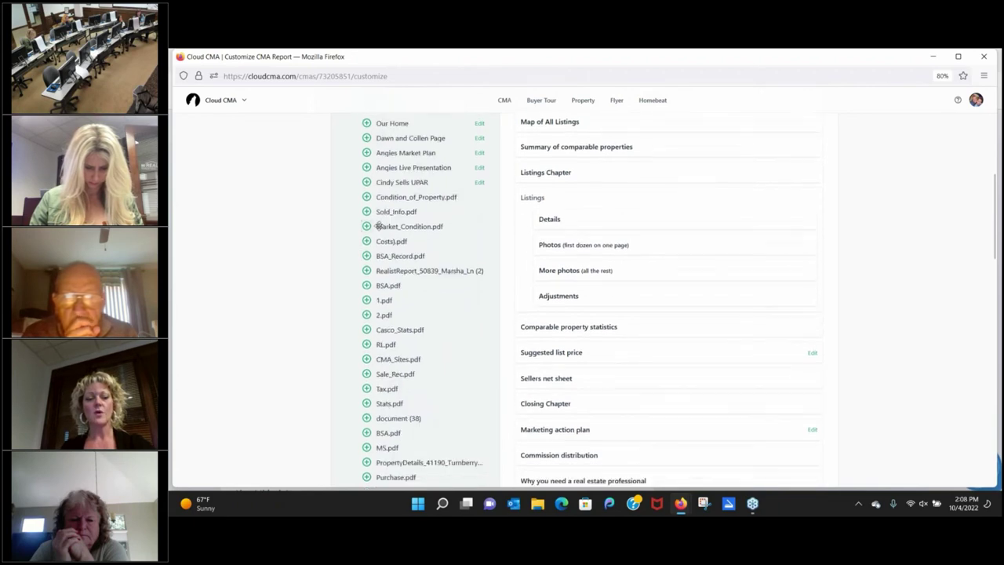
pyautogui.scroll(-5, 393, 321)
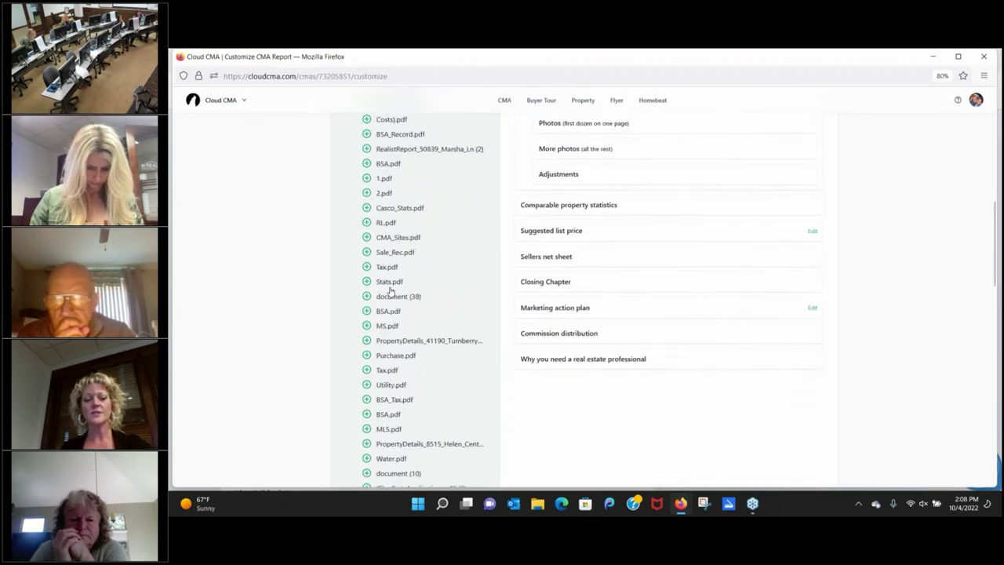
pyautogui.scroll(-5, 399, 340)
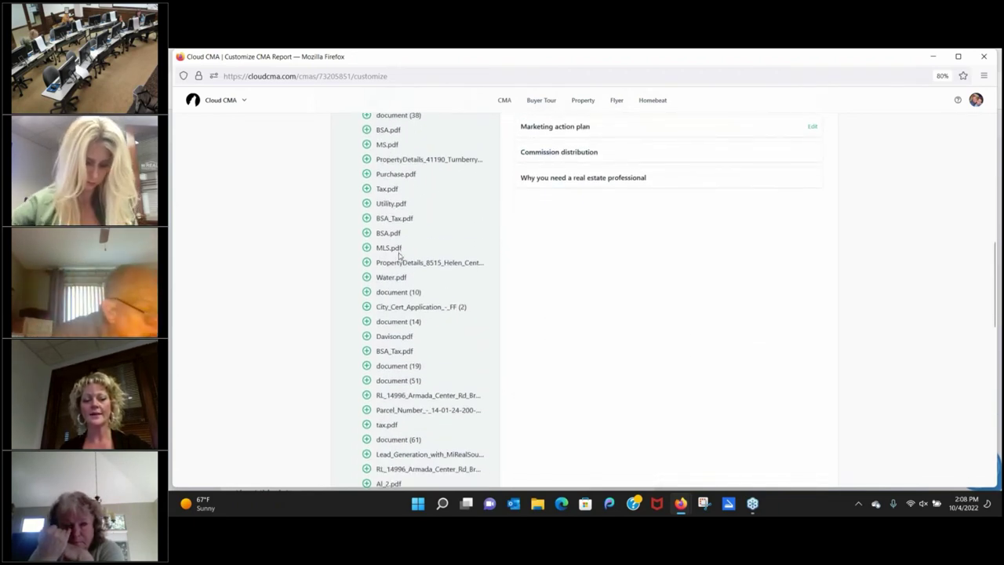
pyautogui.scroll(-1, 402, 252)
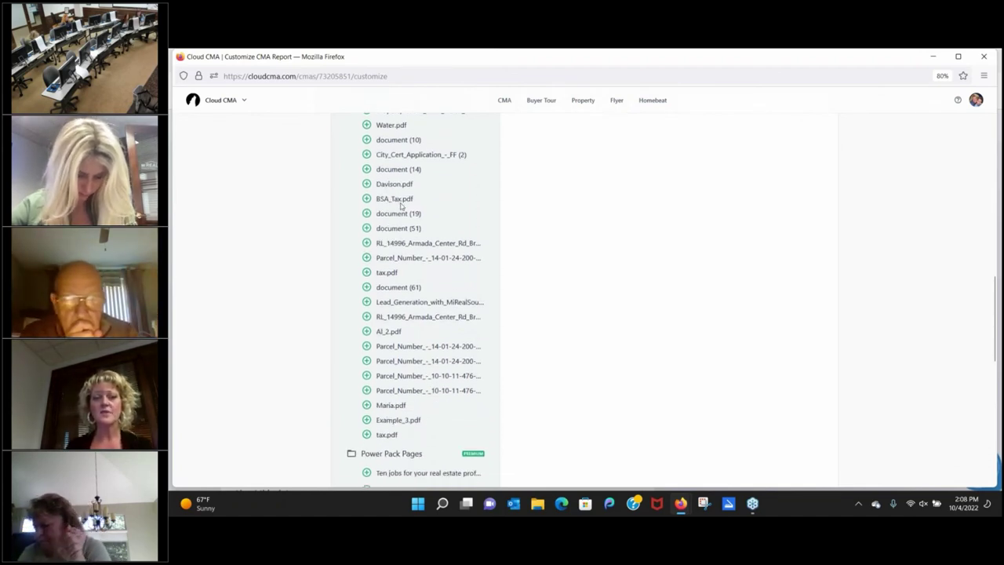
pyautogui.scroll(4, 385, 259)
pyautogui.scroll(9, 386, 391)
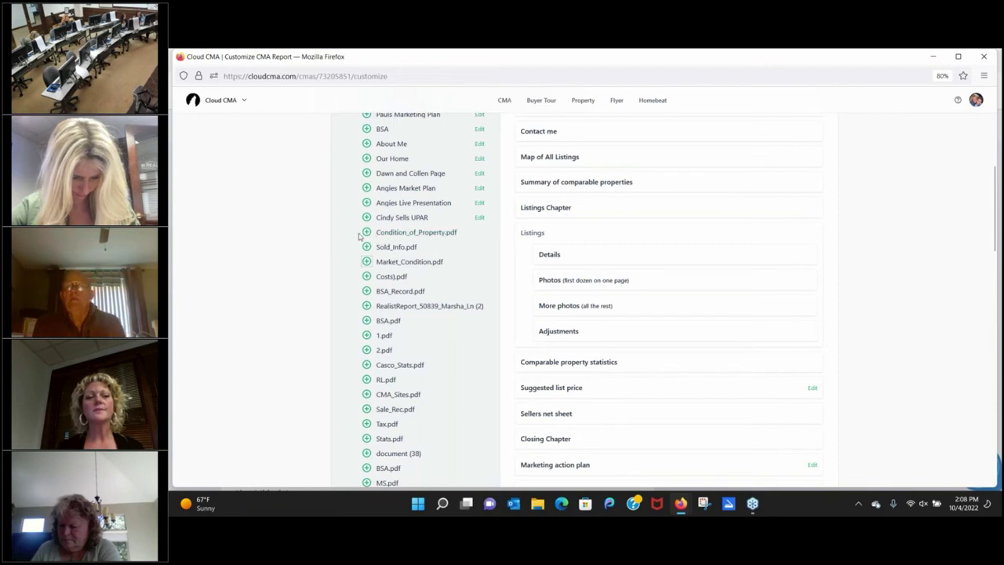
pyautogui.click(366, 233)
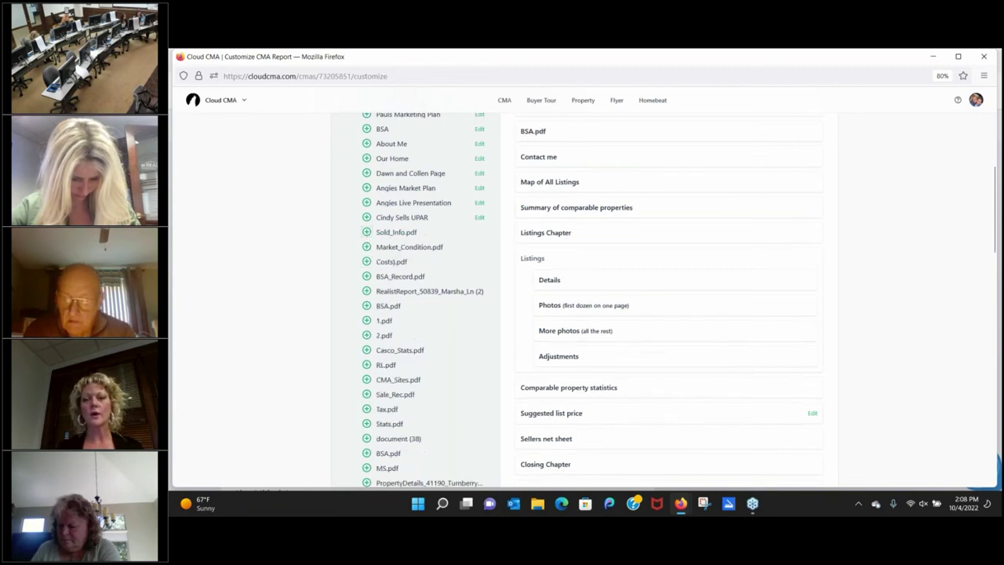
pyautogui.scroll(3, 588, 227)
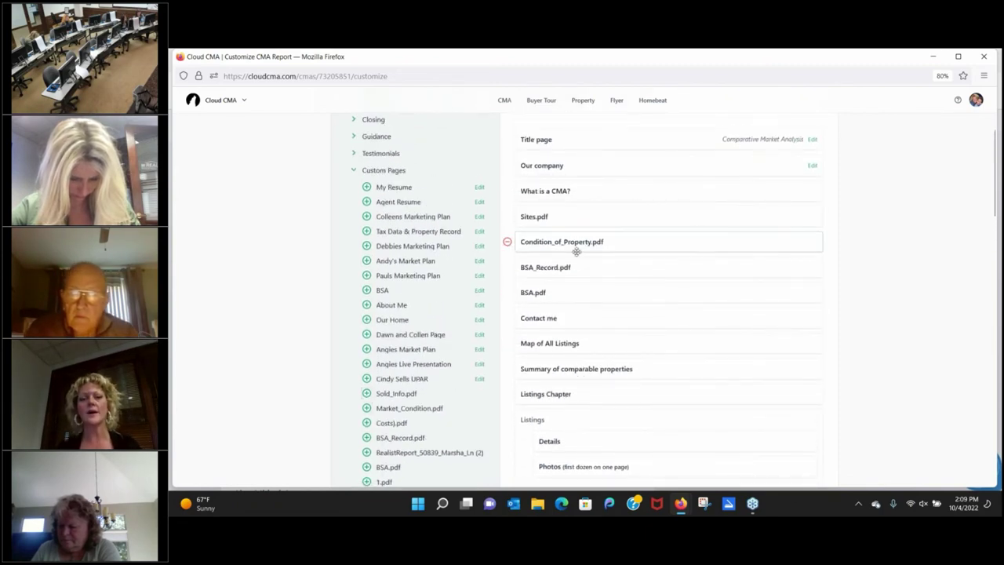
pyautogui.click(570, 245)
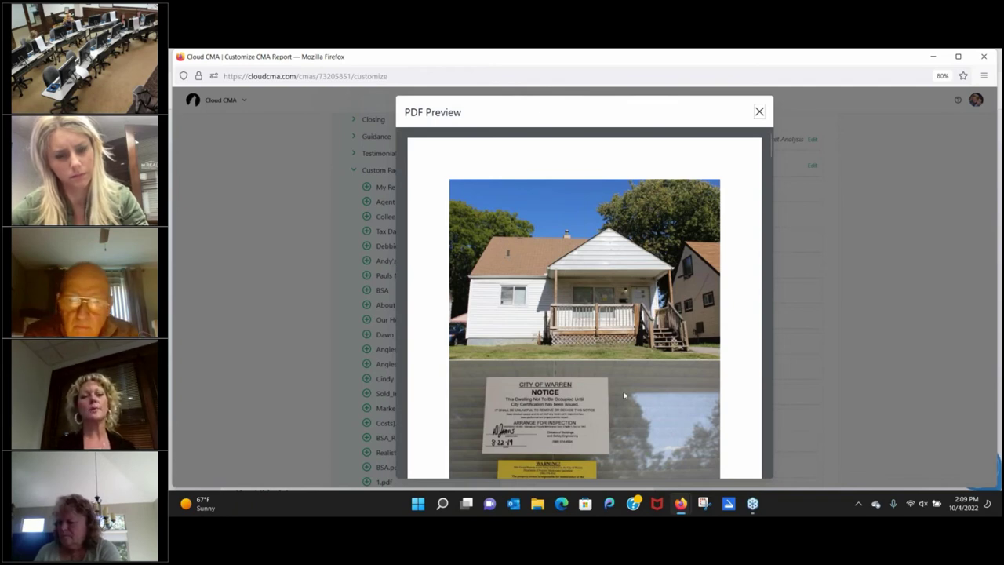
pyautogui.scroll(-7, 624, 396)
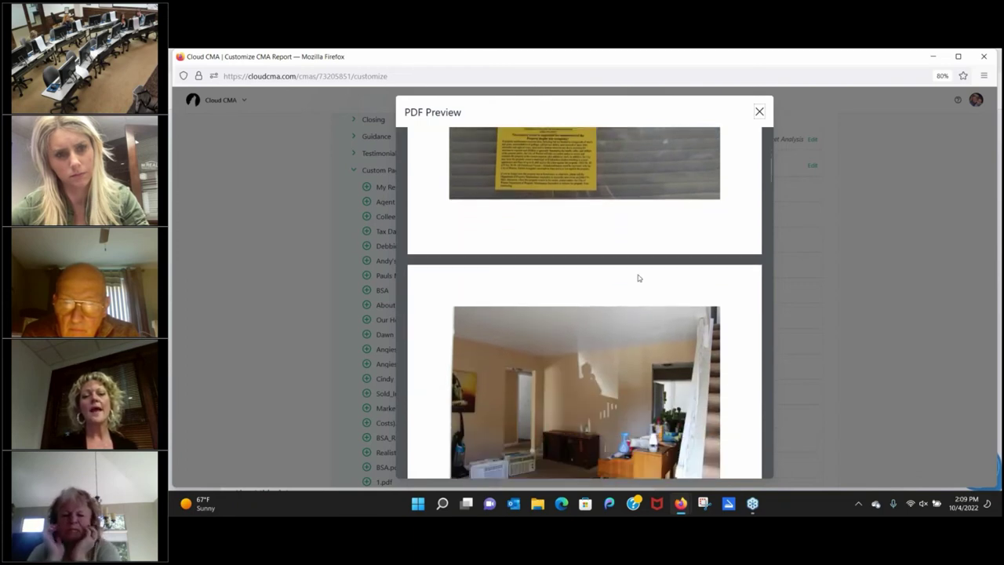
pyautogui.scroll(-5, 638, 277)
pyautogui.scroll(-1, 639, 278)
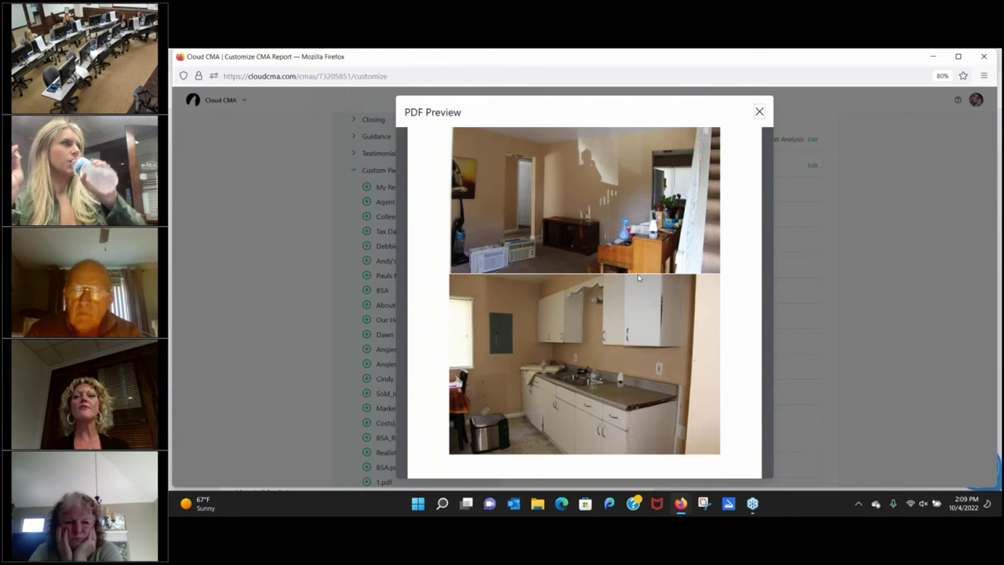
pyautogui.scroll(-10, 627, 412)
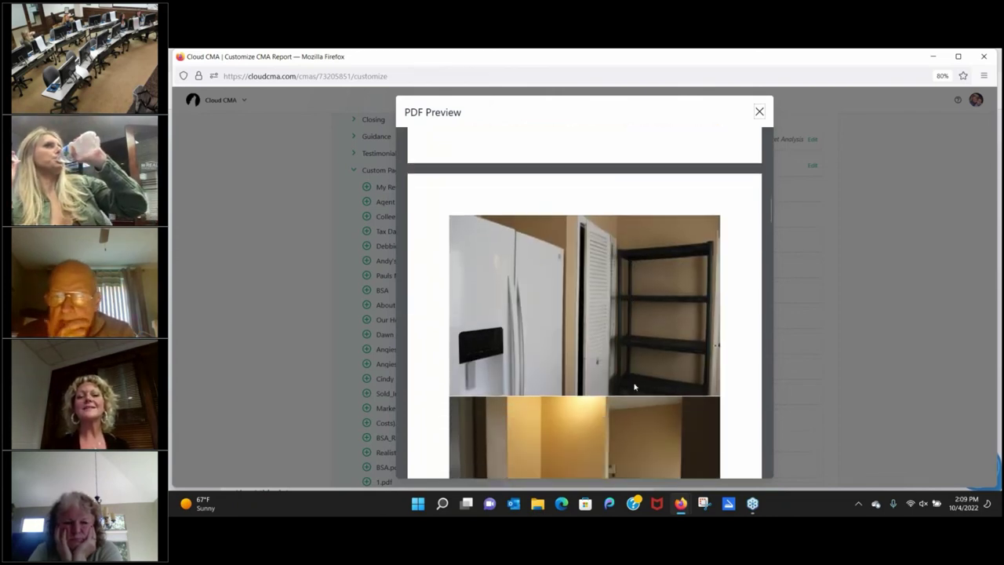
pyautogui.scroll(-10, 639, 322)
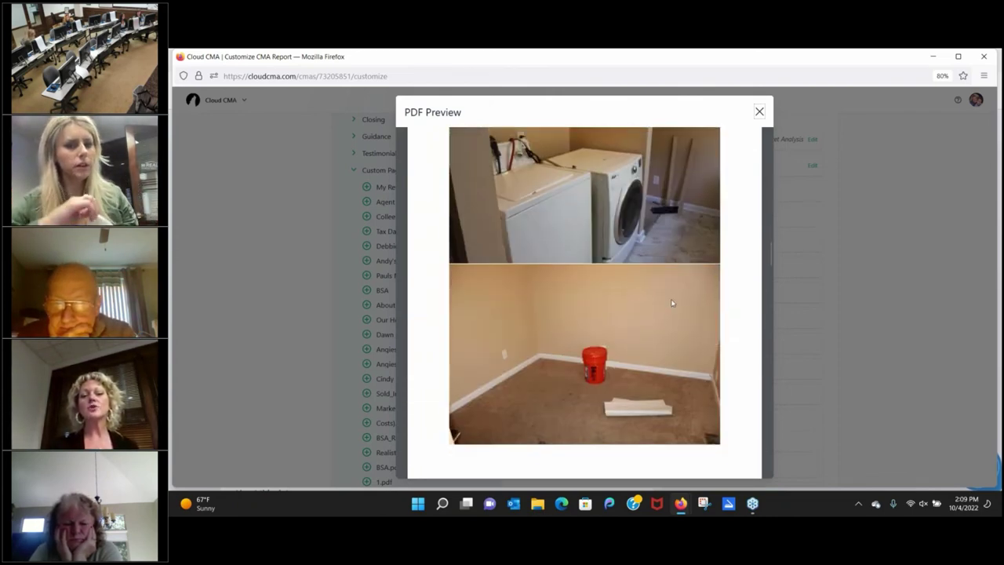
pyautogui.scroll(-3, 683, 345)
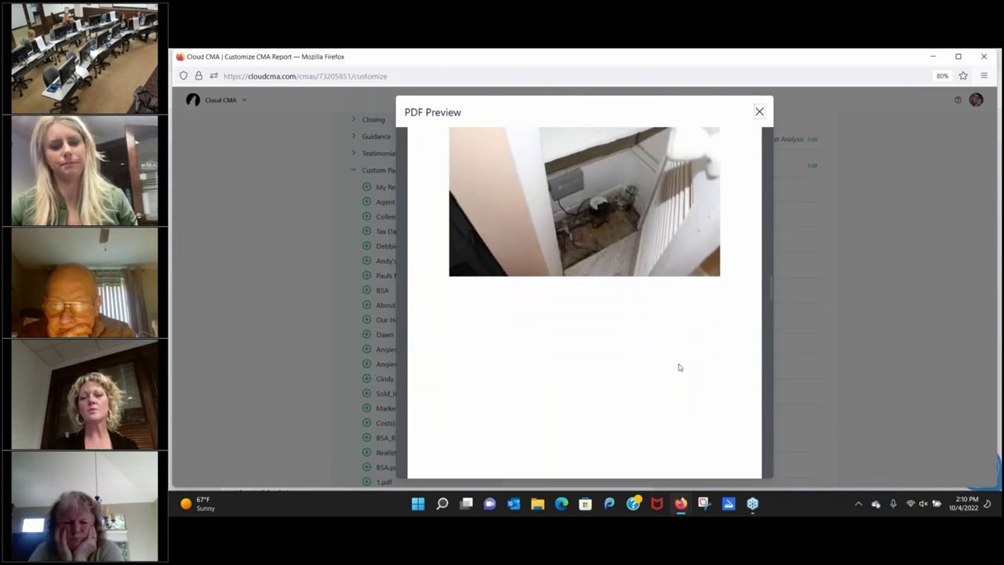
pyautogui.scroll(-3, 657, 377)
pyautogui.scroll(-5, 656, 331)
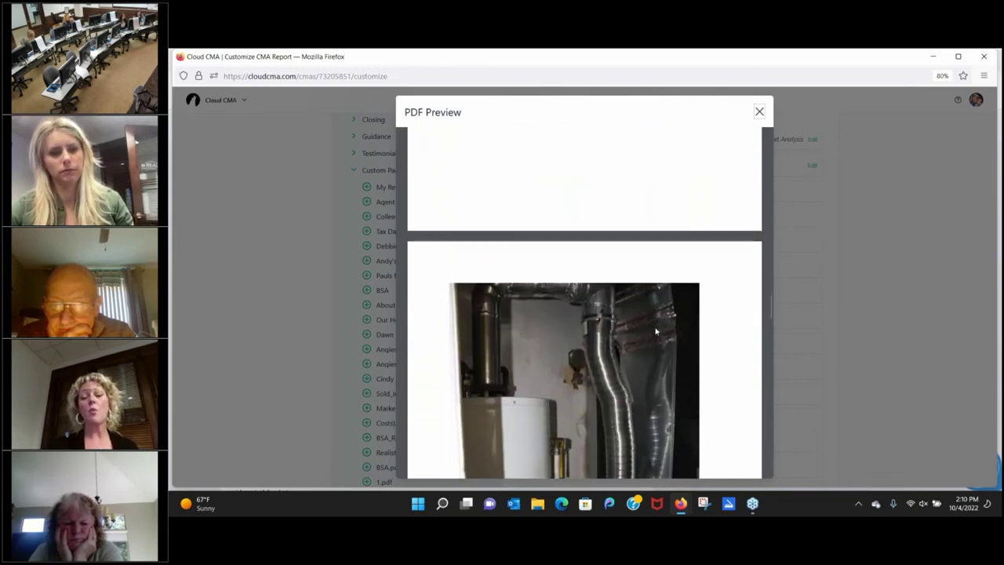
pyautogui.scroll(-8, 666, 335)
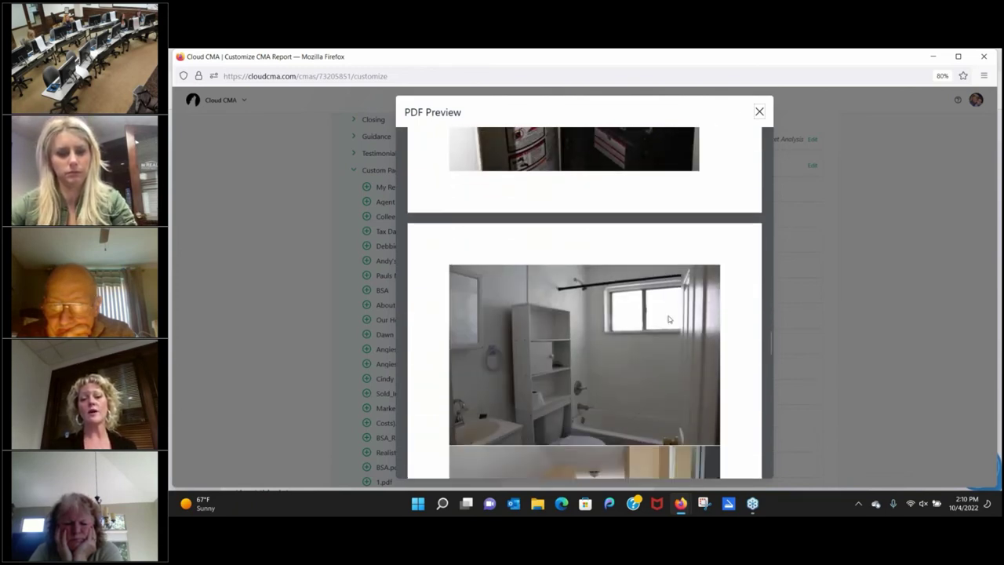
pyautogui.scroll(-5, 663, 357)
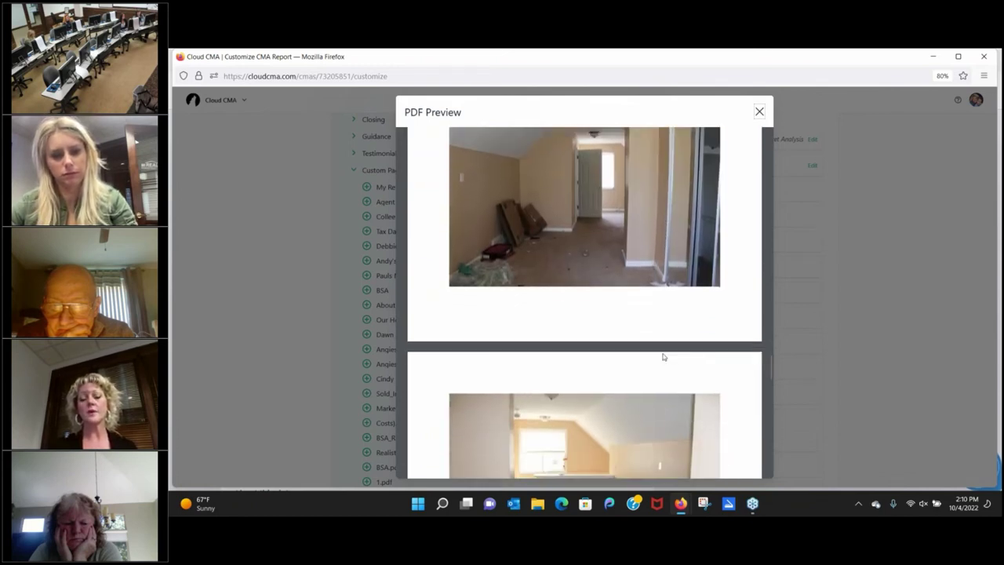
pyautogui.scroll(-5, 654, 347)
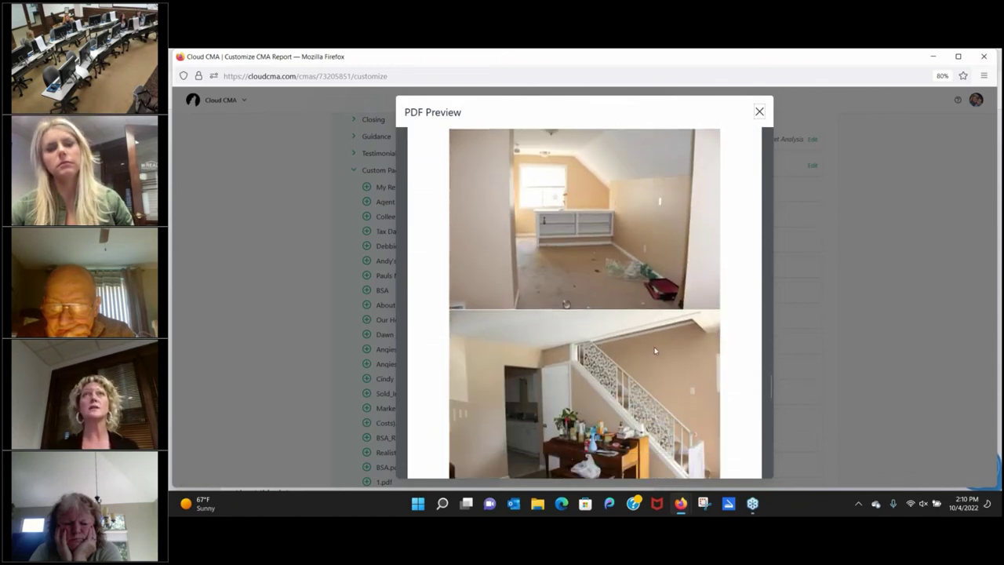
pyautogui.scroll(-5, 655, 350)
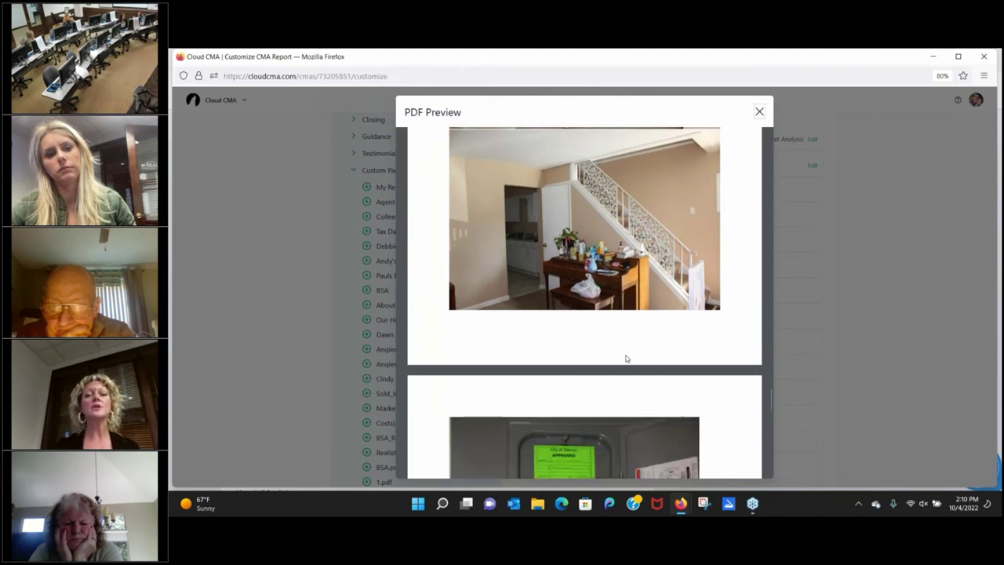
pyautogui.scroll(-5, 627, 358)
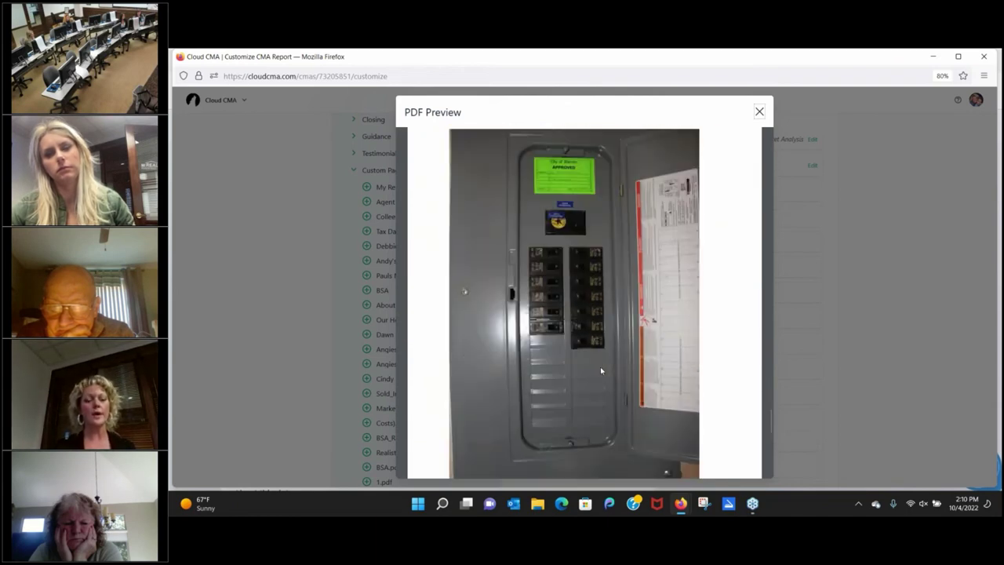
pyautogui.scroll(-5, 642, 317)
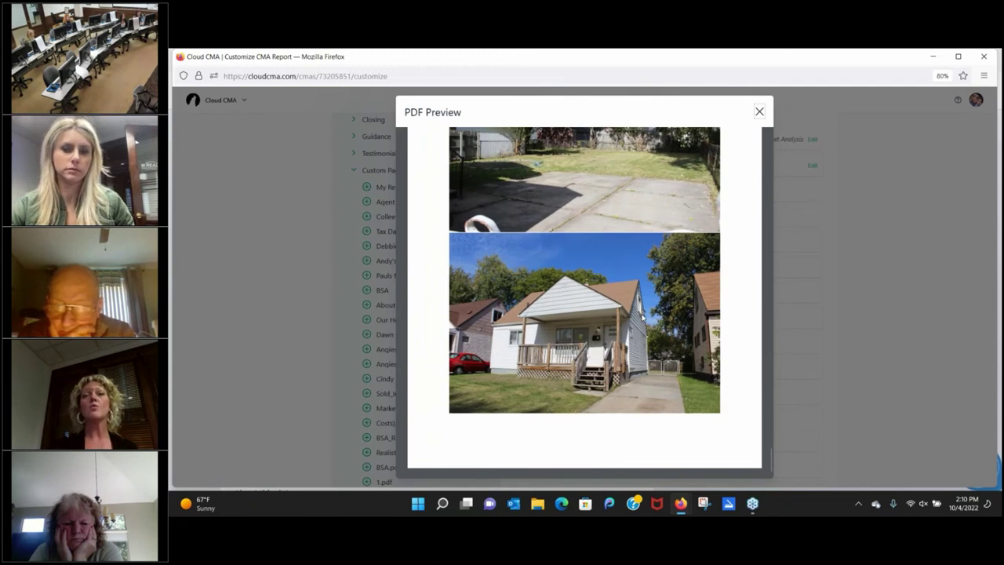
pyautogui.click(759, 112)
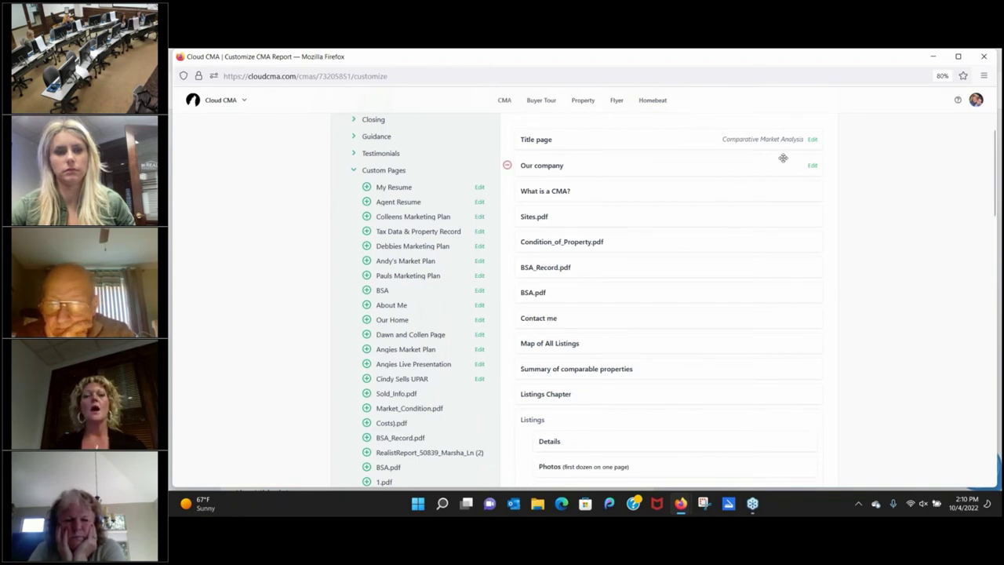
# Step: Return to the top of Customize CMA Report and show the open Firefox windows
pyautogui.scroll(3, 474, 276)
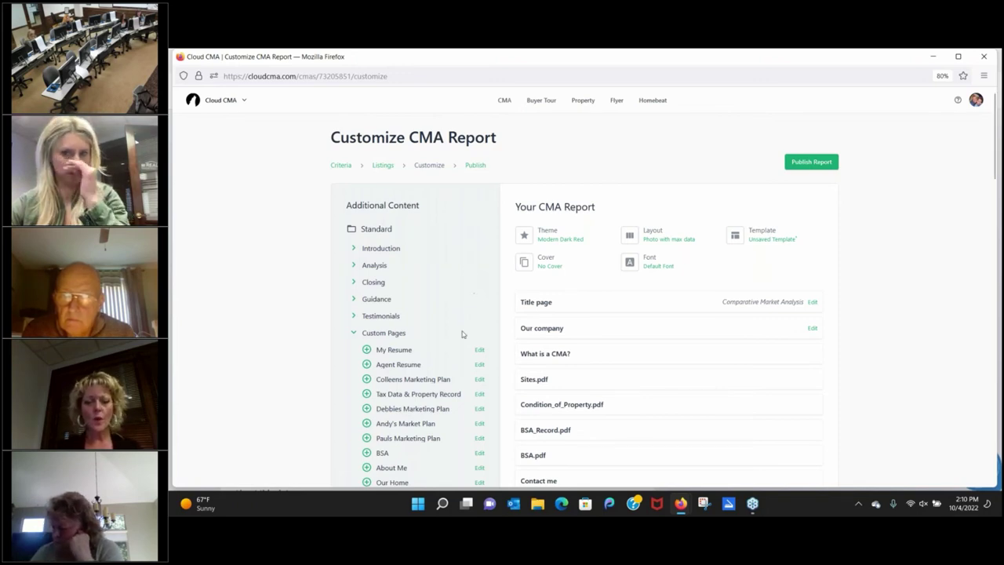
pyautogui.click(681, 507)
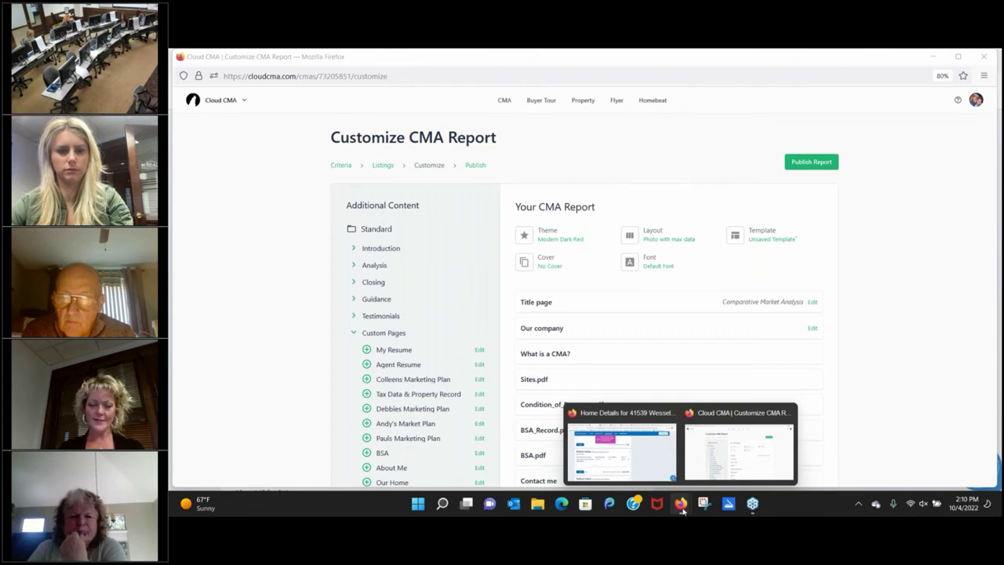
pyautogui.moveTo(659, 475)
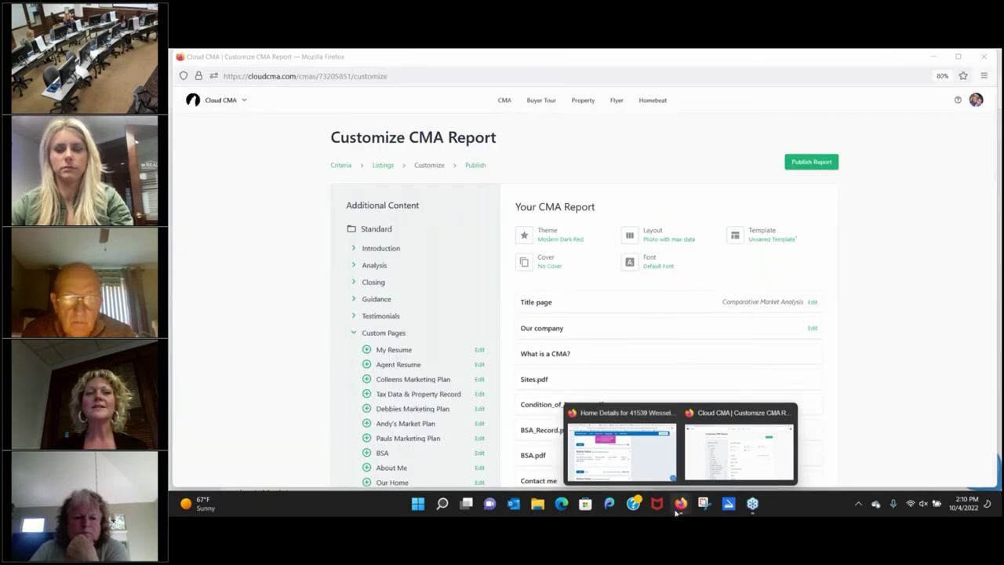
pyautogui.click(620, 451)
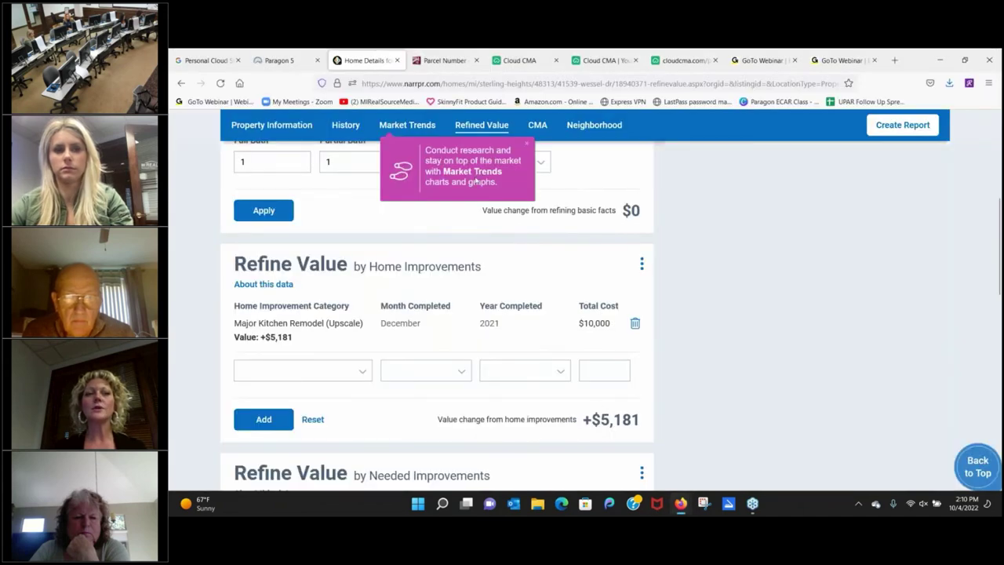
pyautogui.click(303, 64)
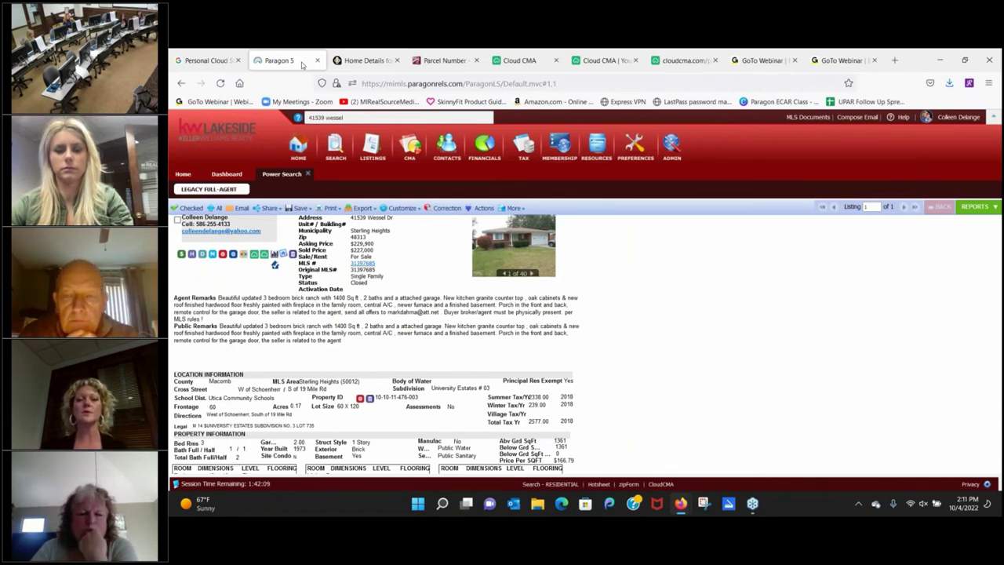
# Step: Launch MarketStats from Paragon's Resources to reach the FastStats MiRealSource area map
pyautogui.click(606, 152)
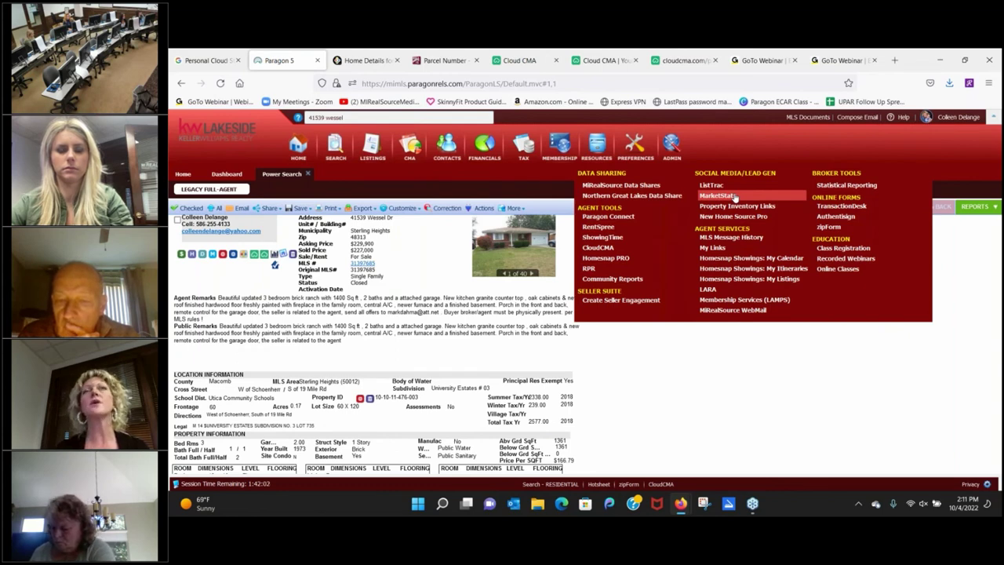
pyautogui.click(736, 197)
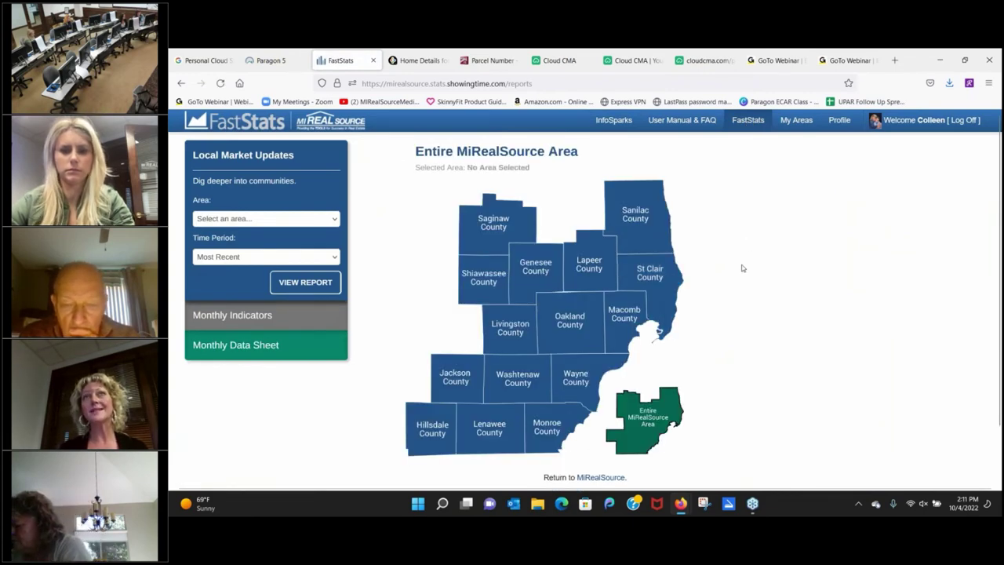
# Step: Download and open the Sterling Heights (50012) August 2022 report from Macomb County
pyautogui.click(624, 318)
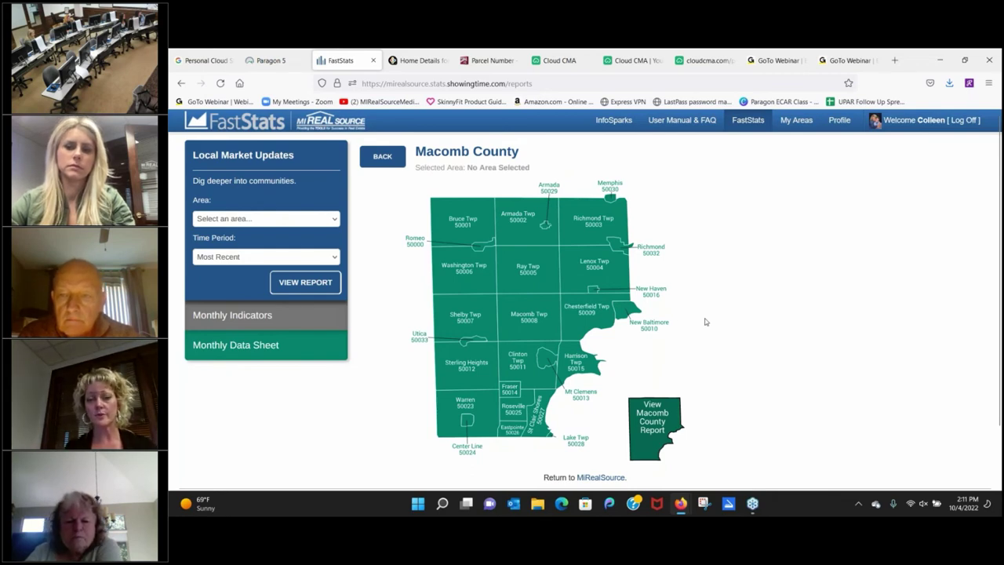
pyautogui.click(467, 362)
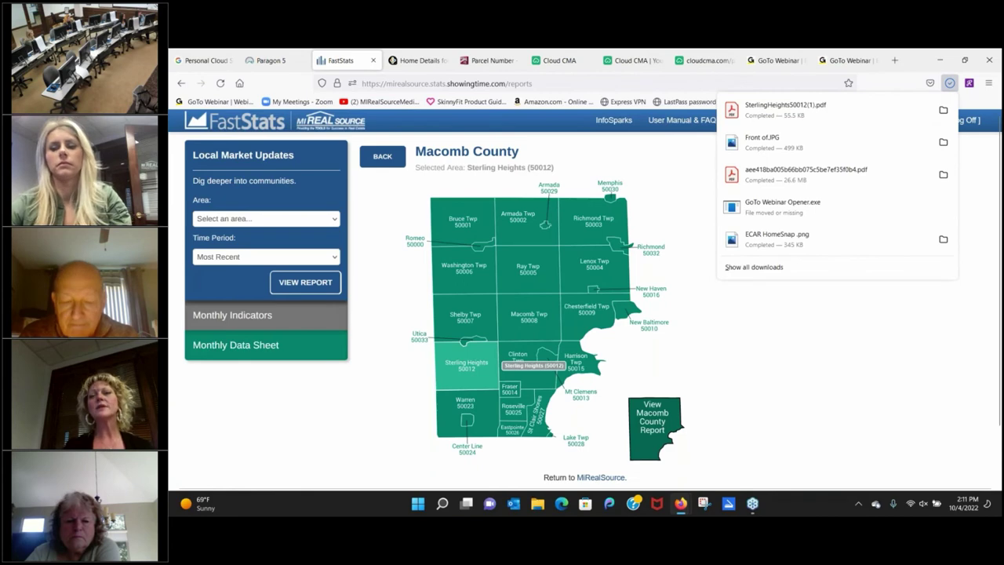
pyautogui.click(690, 188)
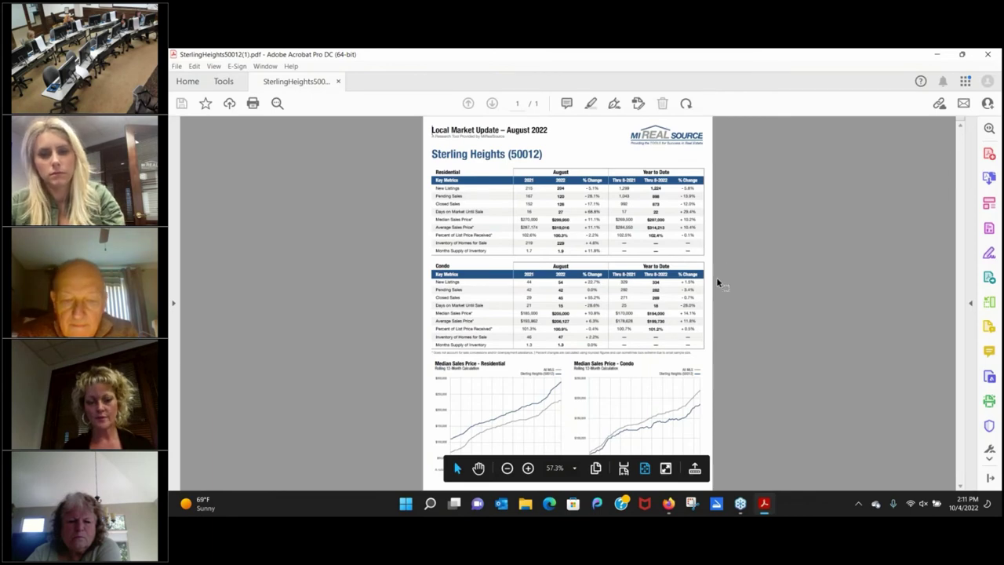
# Step: Zoom the Sterling Heights PDF to 100% in Acrobat for reading
pyautogui.click(529, 469)
pyautogui.click(529, 468)
pyautogui.click(528, 468)
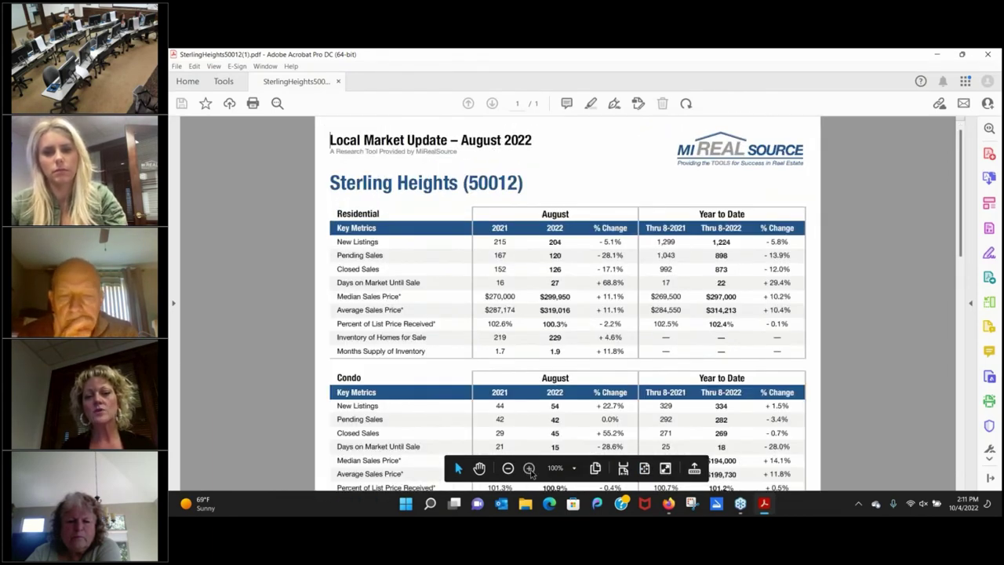
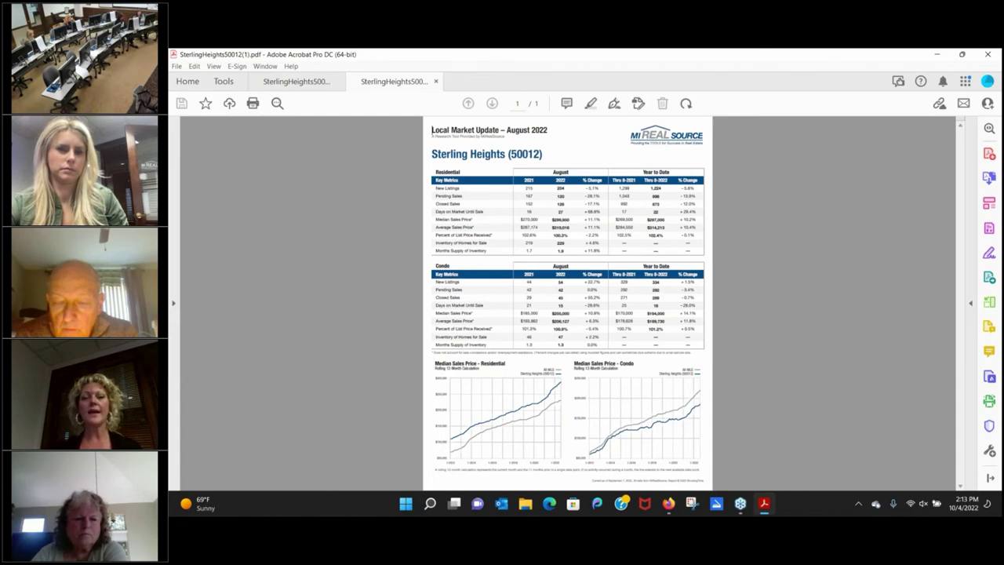
# Step: Back in Cloud CMA, append the custom page document (14) to the end of the report, then open the account menu
pyautogui.moveTo(669, 503)
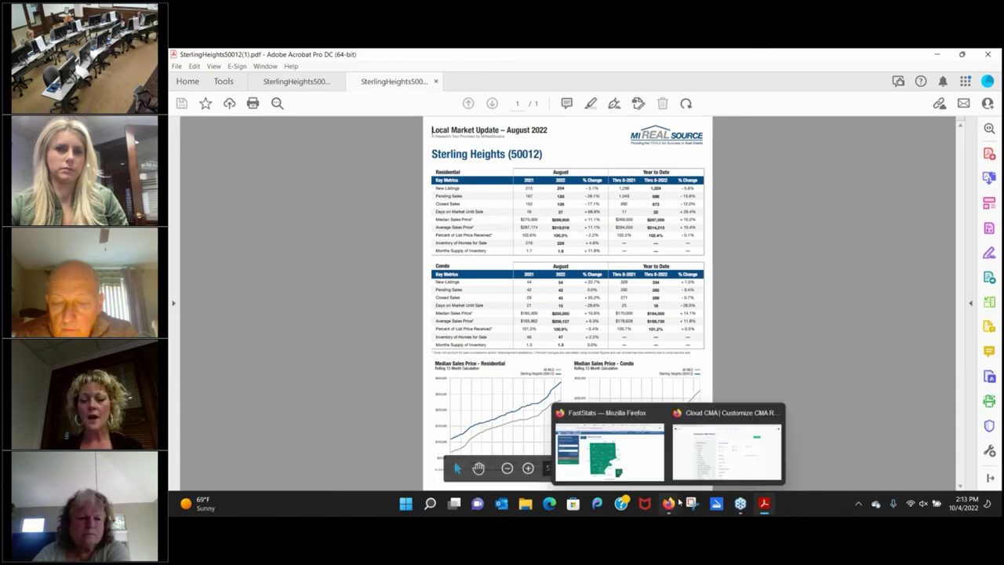
pyautogui.click(696, 453)
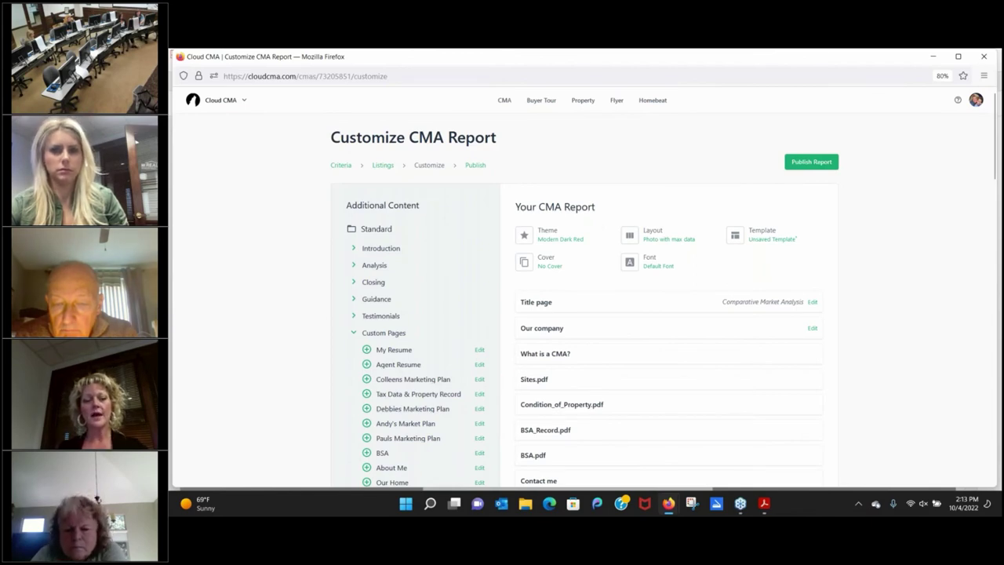
pyautogui.scroll(-15, 397, 236)
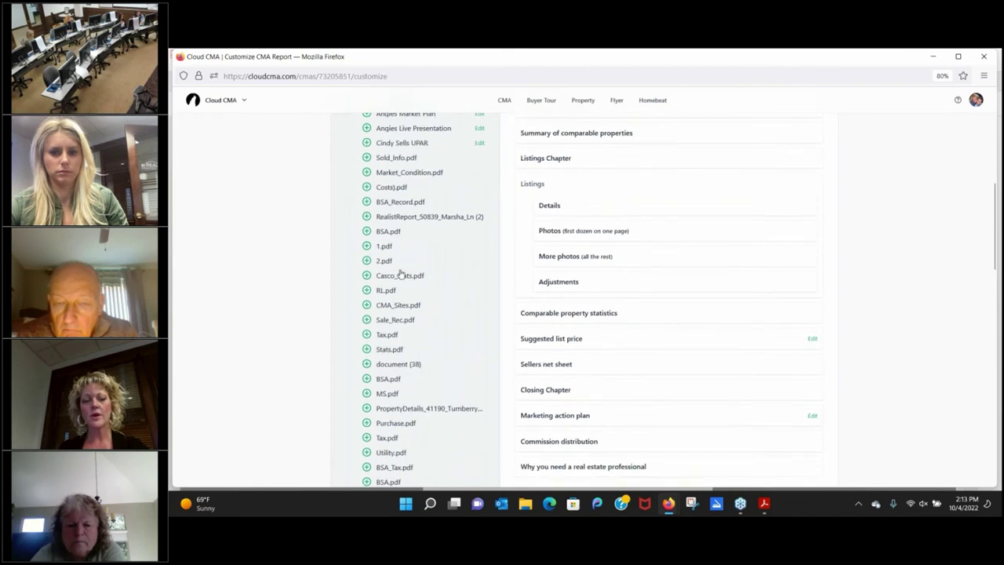
pyautogui.scroll(-7, 397, 235)
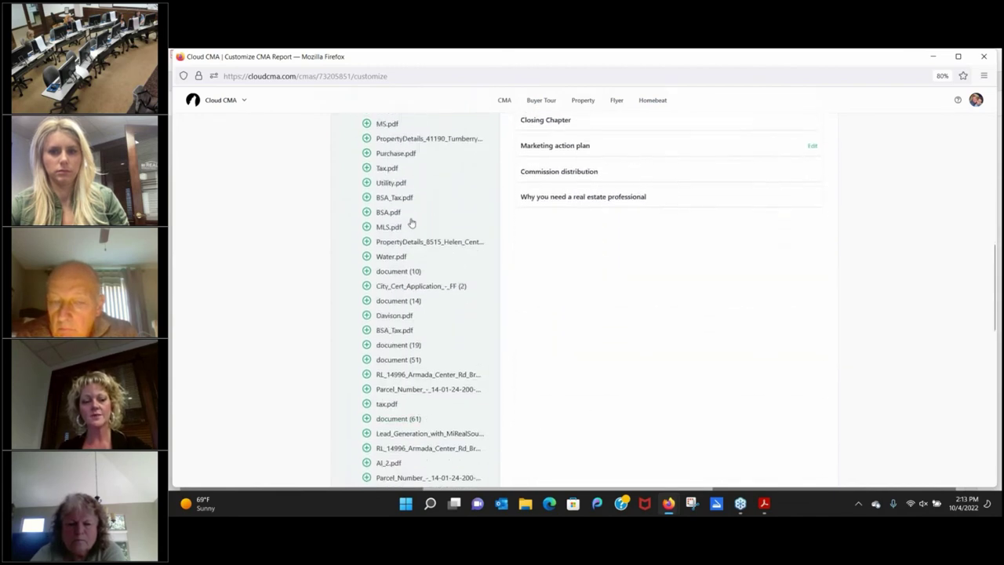
pyautogui.scroll(-1, 419, 258)
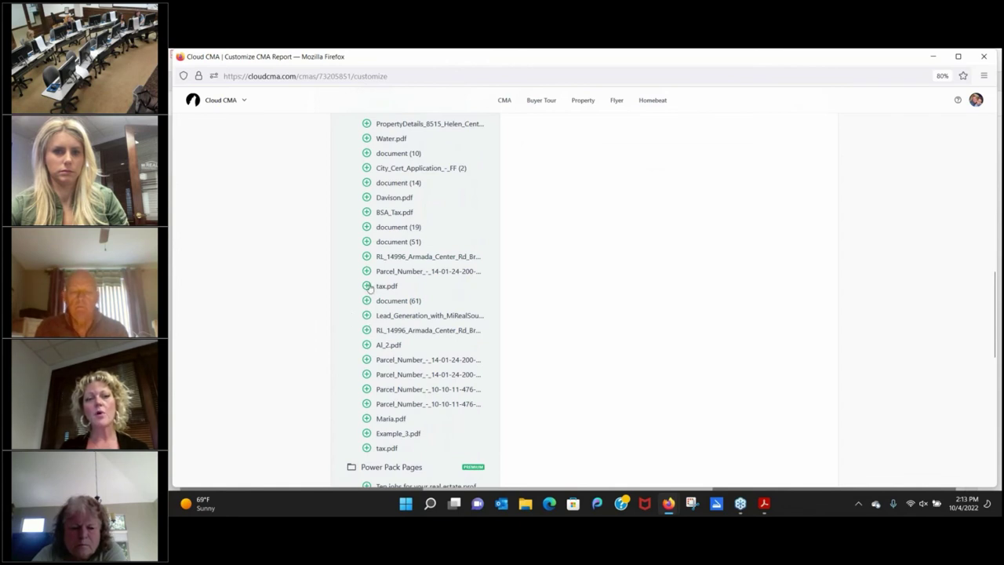
pyautogui.click(366, 183)
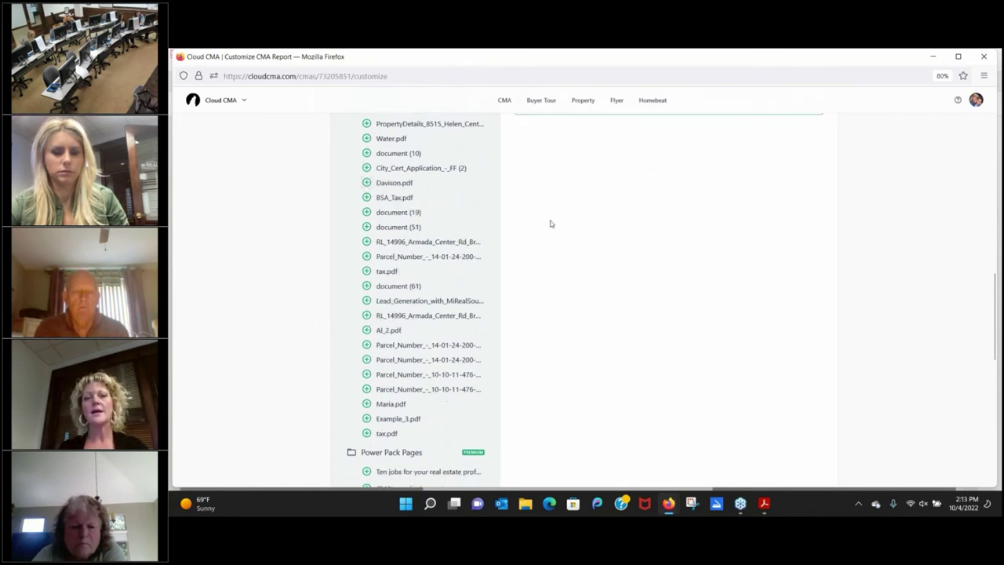
pyautogui.scroll(3, 592, 261)
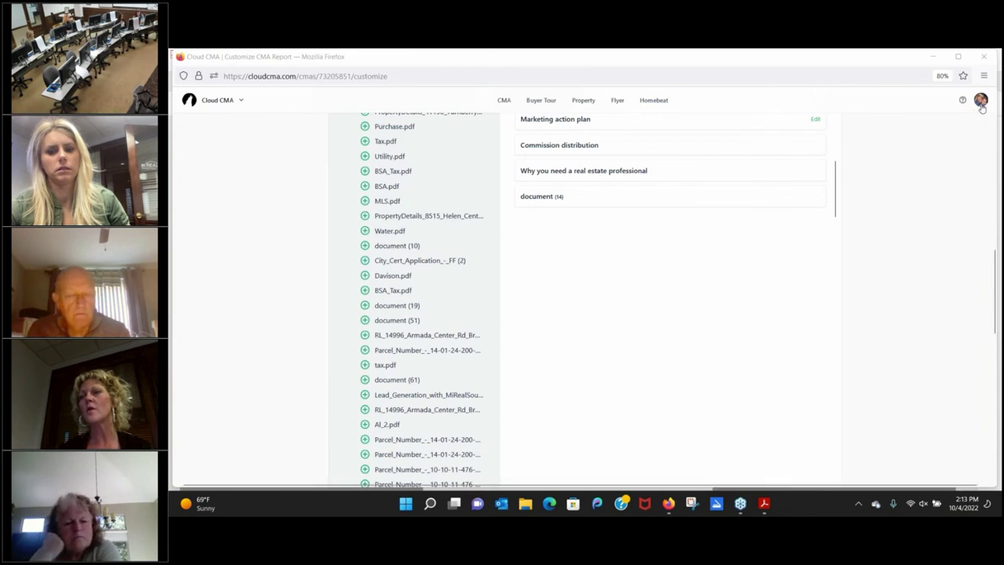
pyautogui.click(981, 103)
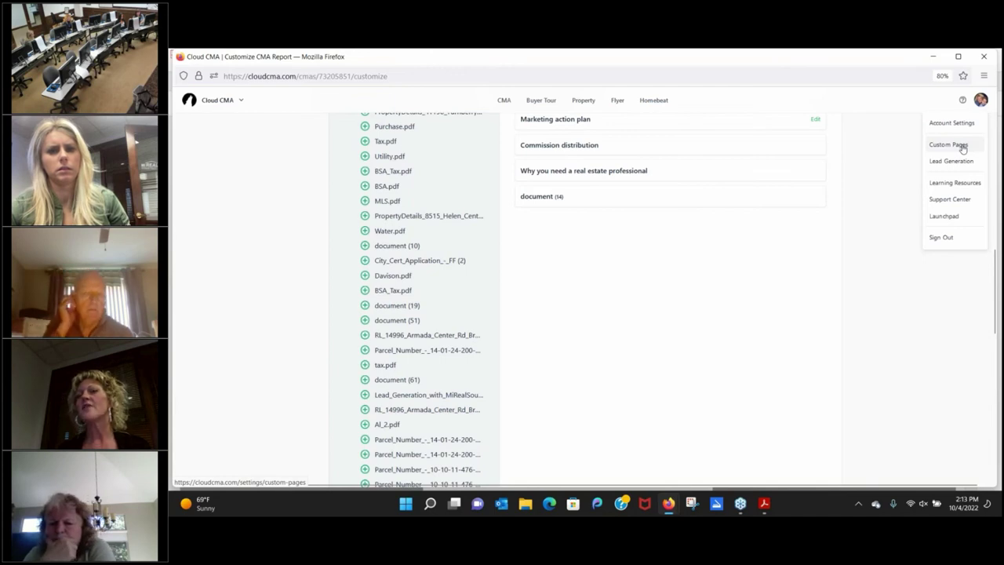
# Step: Go to Account Settings Custom Pages and close the Marketing Action Plan editor without changes
pyautogui.click(949, 144)
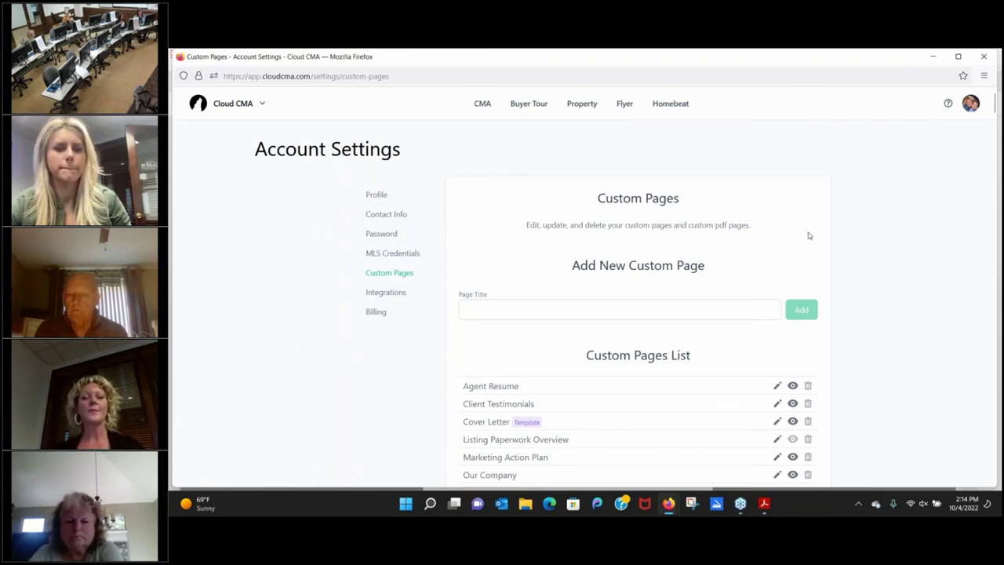
pyautogui.scroll(-3, 514, 392)
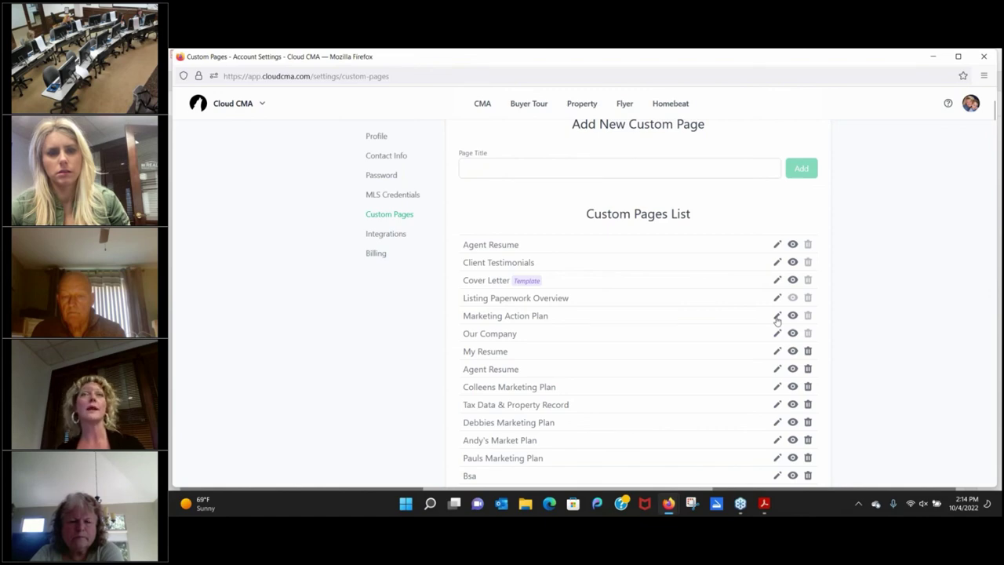
pyautogui.click(778, 316)
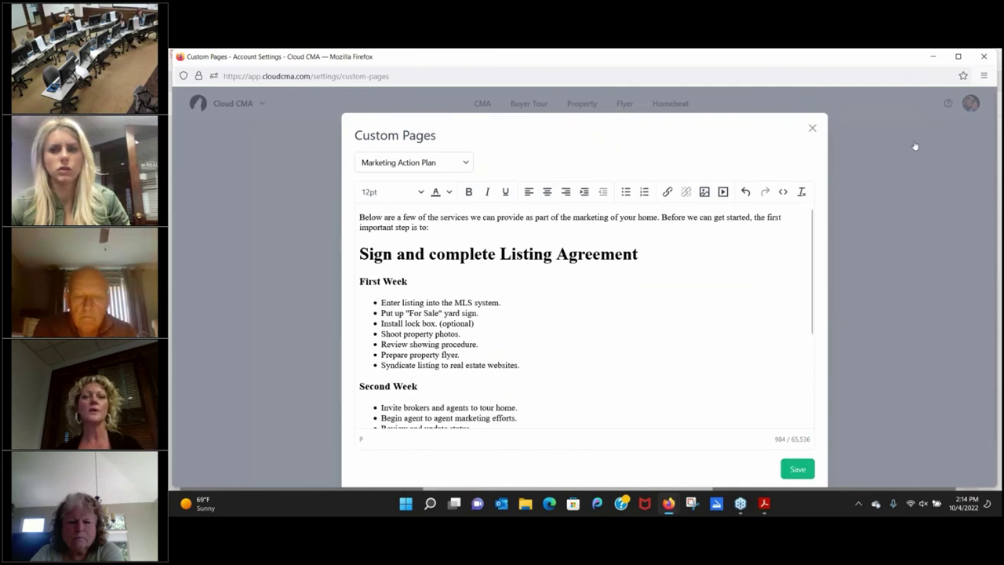
pyautogui.click(813, 129)
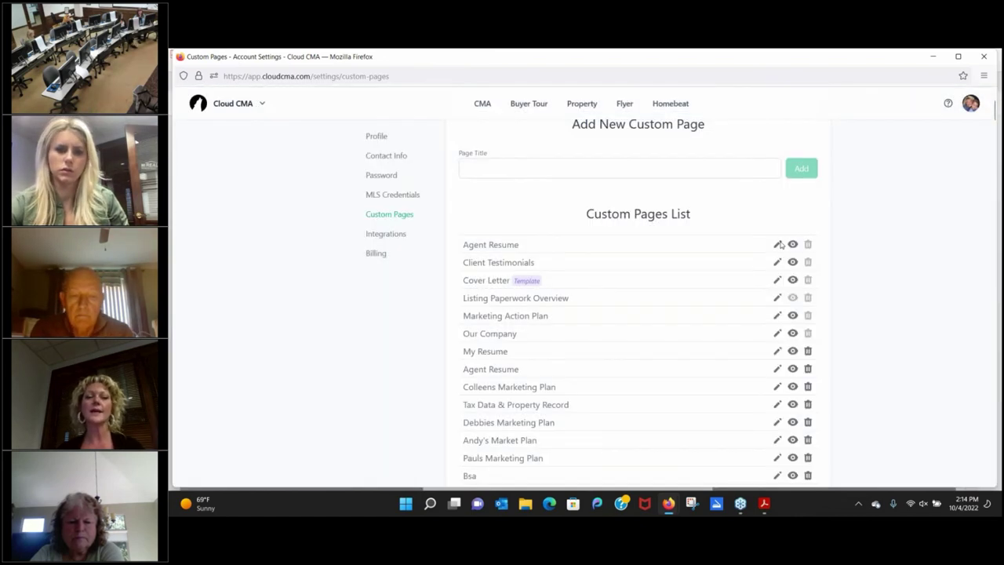
# Step: Scroll down to Custom PDF Pages, then check a downloaded PDF in Acrobat
pyautogui.scroll(-10, 482, 303)
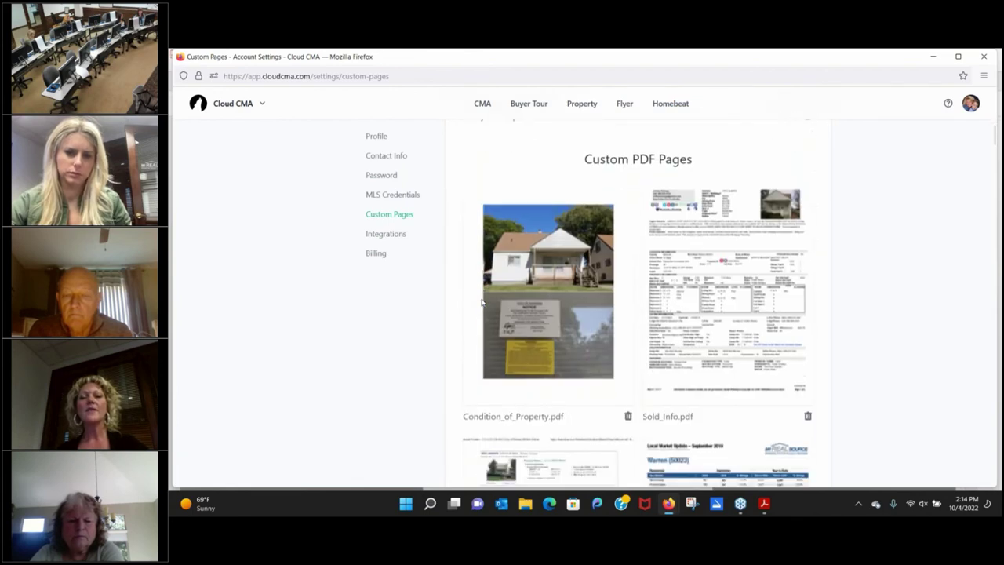
pyautogui.scroll(-3, 482, 303)
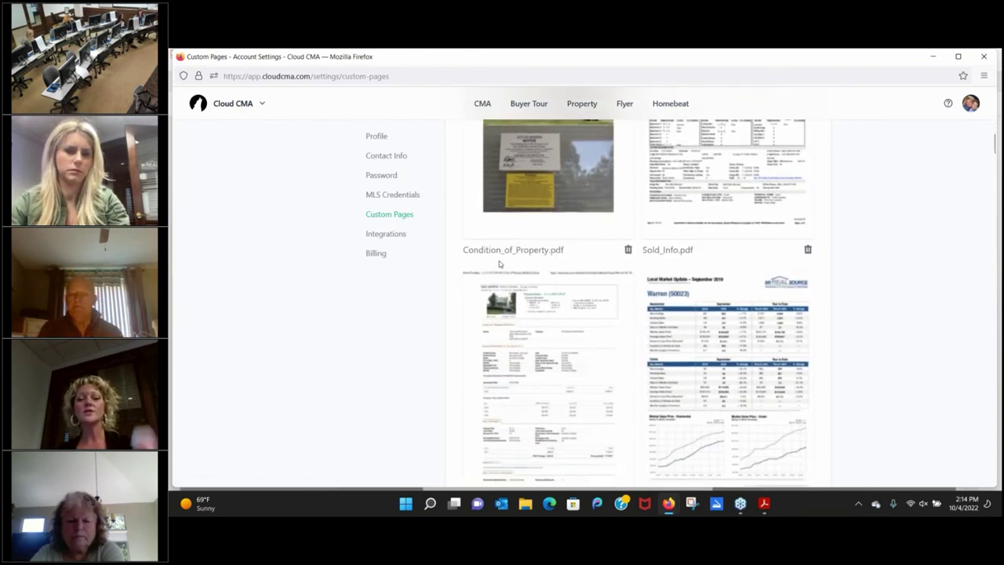
pyautogui.scroll(-5, 499, 263)
pyautogui.scroll(-2, 527, 343)
pyautogui.scroll(2, 471, 345)
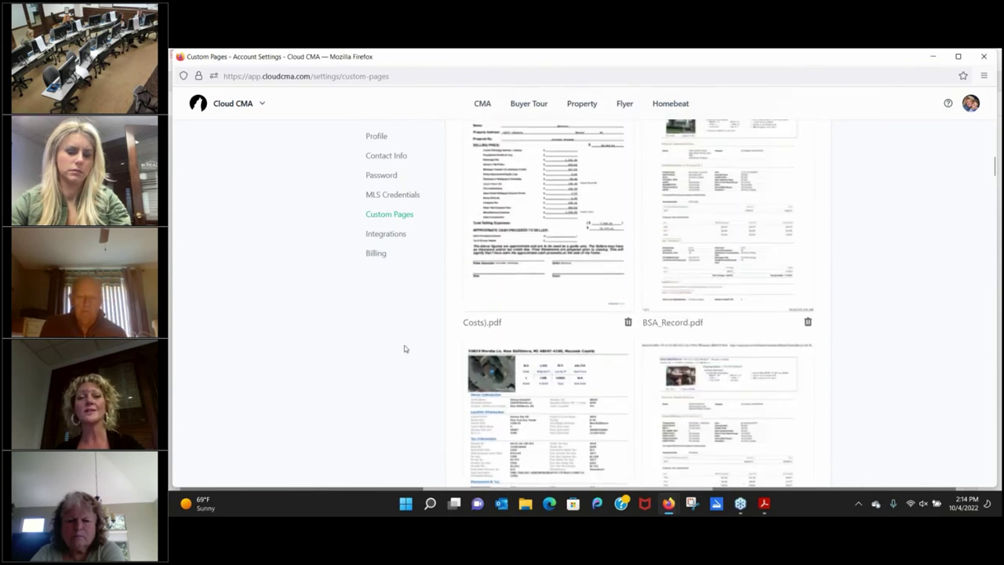
pyautogui.hotkey('alt', 'Tab')
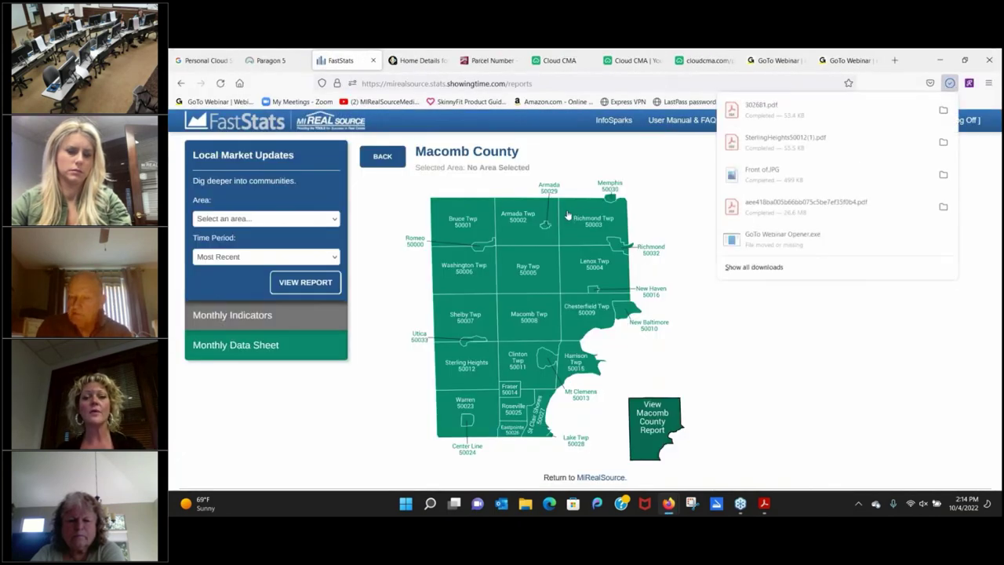
pyautogui.click(785, 141)
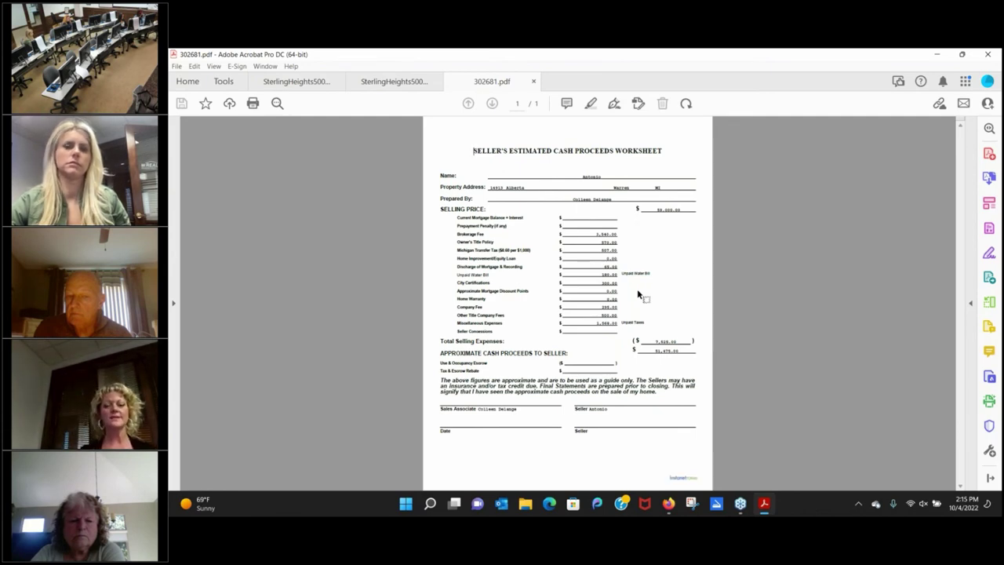
# Step: Return to Cloud CMA and scroll the Custom PDF Pages gallery down past tax.pdf
pyautogui.moveTo(669, 505)
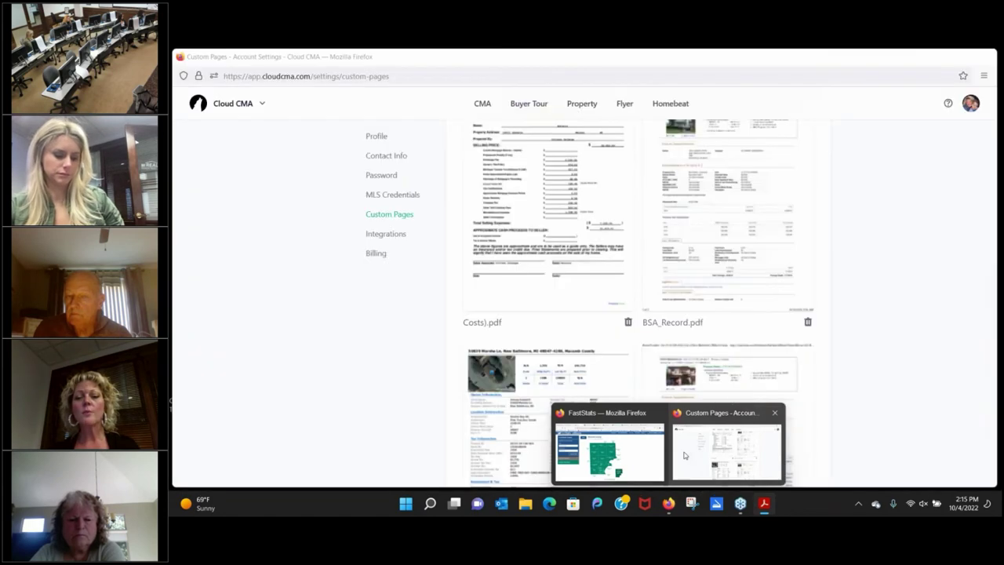
pyautogui.rightClick(687, 450)
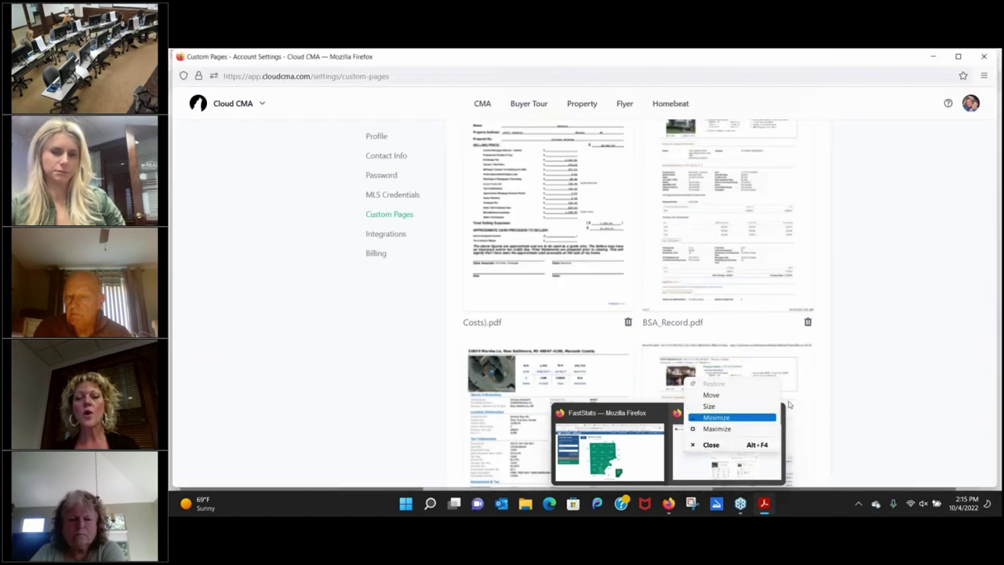
pyautogui.click(899, 384)
pyautogui.scroll(-15, 510, 345)
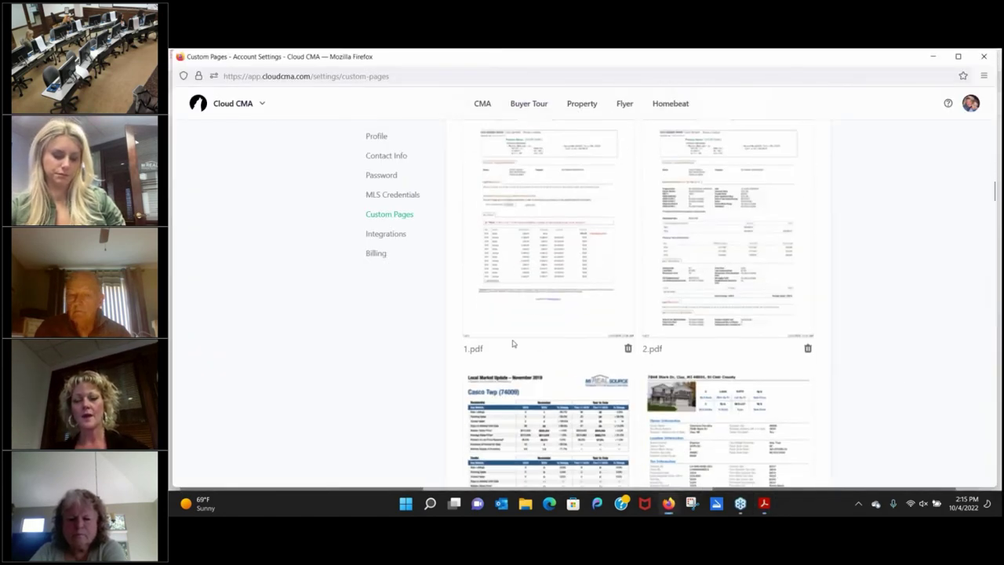
pyautogui.scroll(-10, 511, 219)
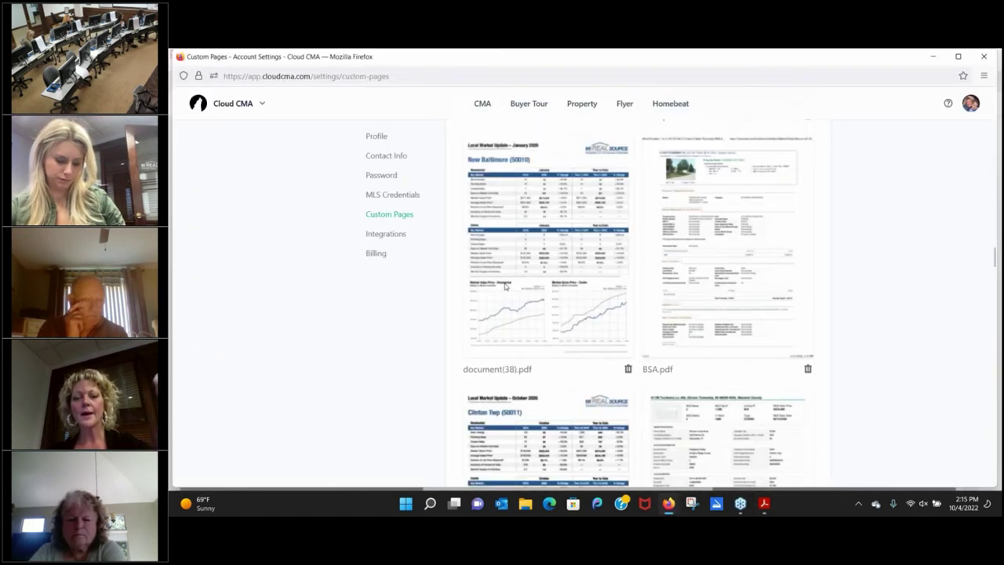
pyautogui.scroll(-10, 506, 288)
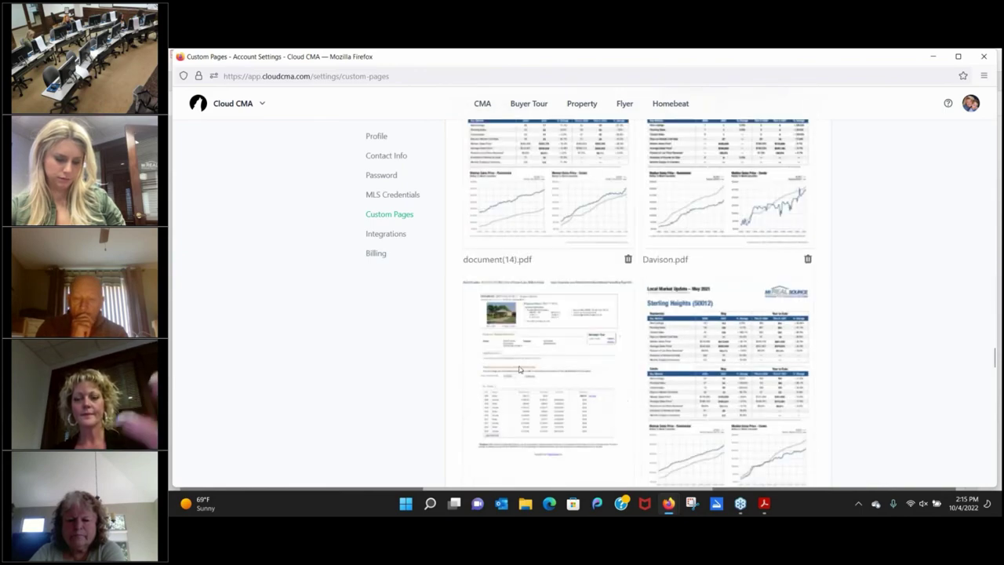
pyautogui.scroll(-10, 522, 339)
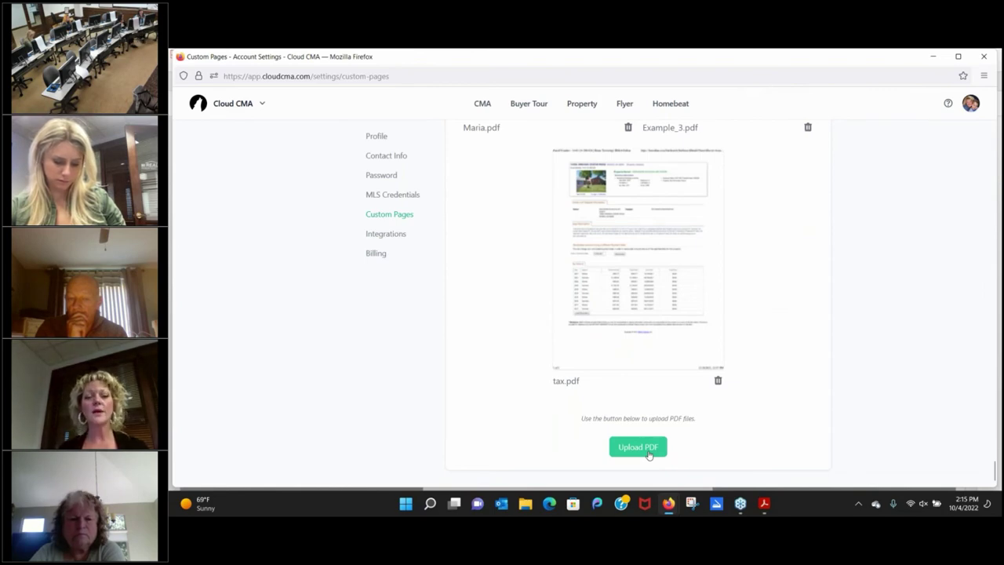
# Step: Upload a new custom PDF page, picking SterlingHeights50012(1) from the Desktop
pyautogui.click(648, 453)
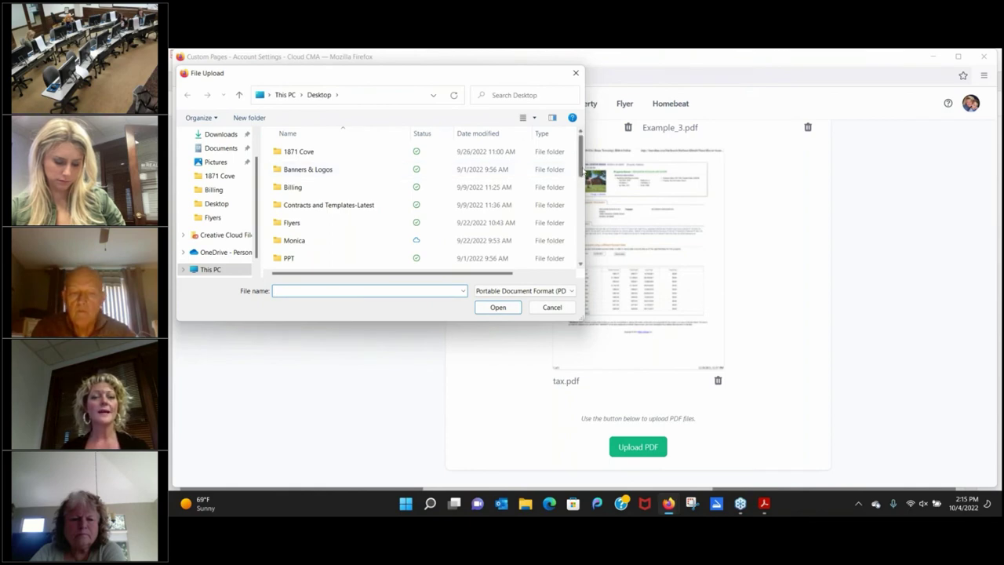
pyautogui.moveTo(581, 171); pyautogui.dragTo(580, 206)
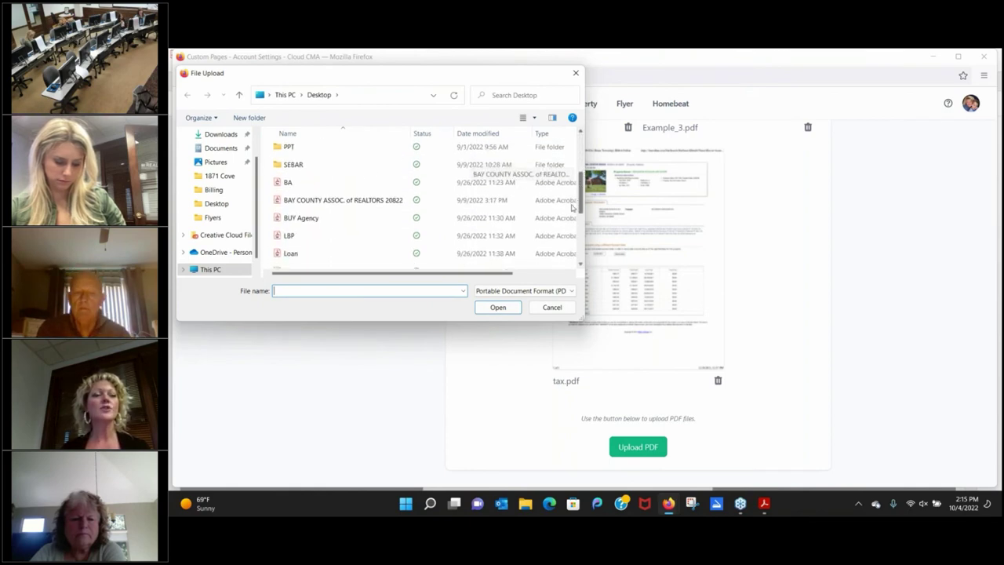
pyautogui.scroll(-3, 572, 205)
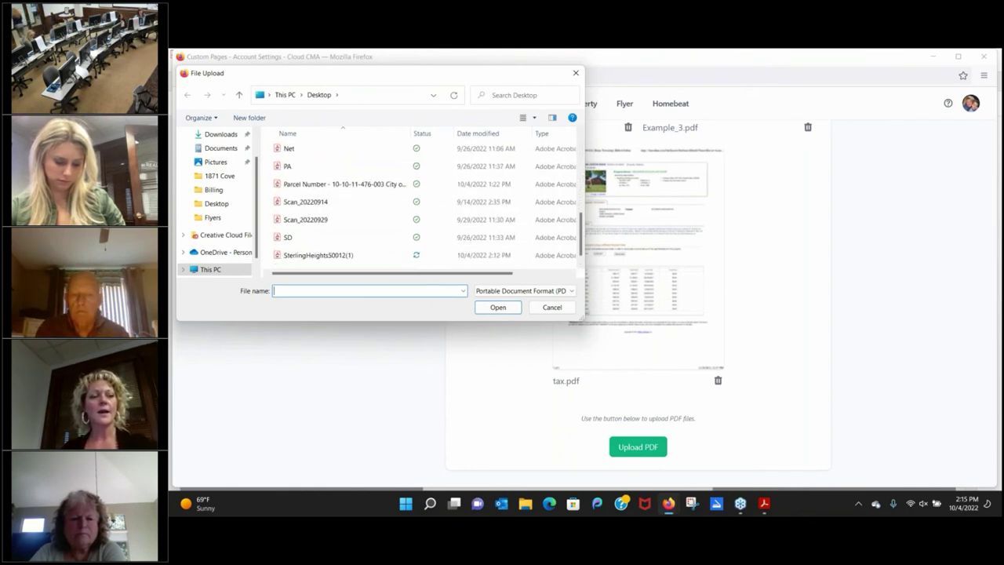
pyautogui.doubleClick(339, 244)
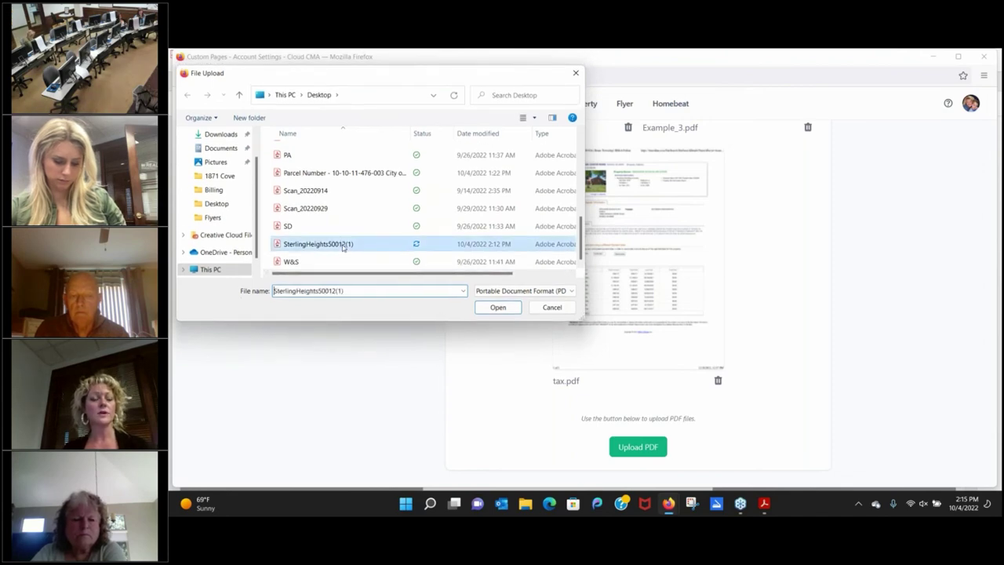